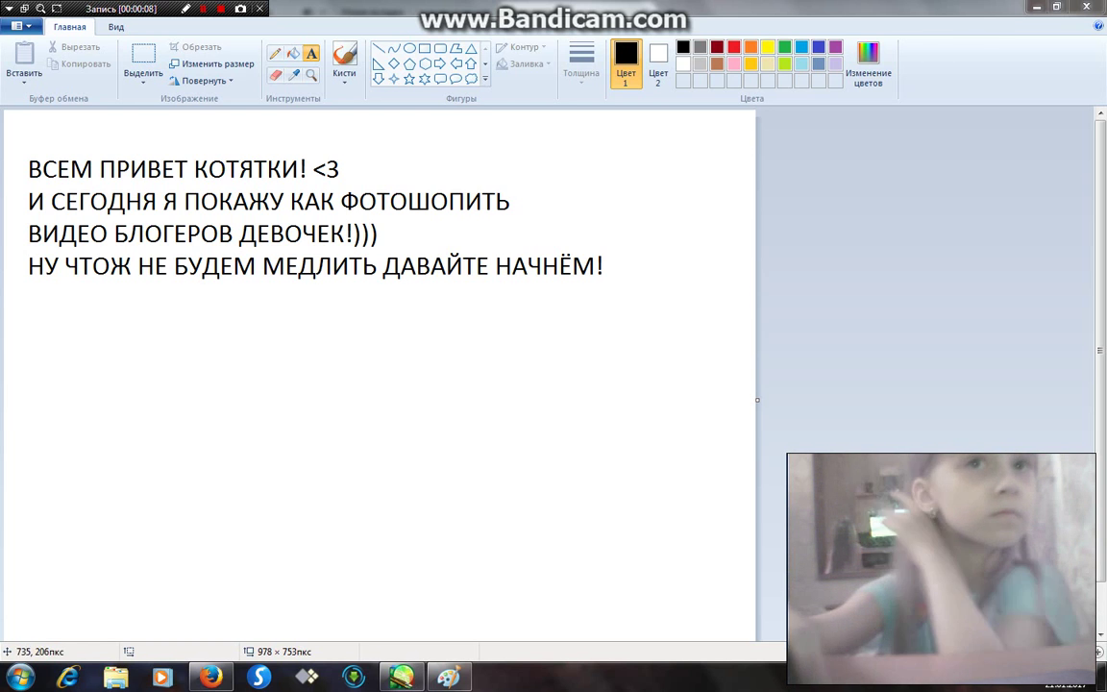
Search Yandex in Firefox for 'картинки' plus the video blogger's name.
key("alt+Tab")
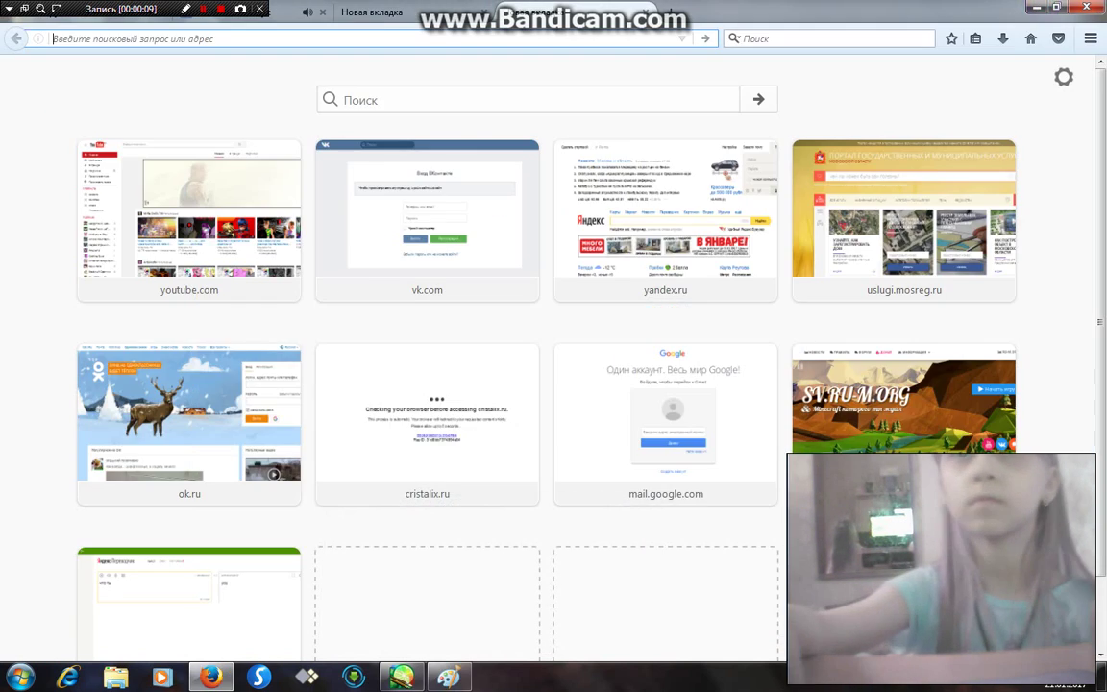
left_click(447, 101)
type("КАРТ")
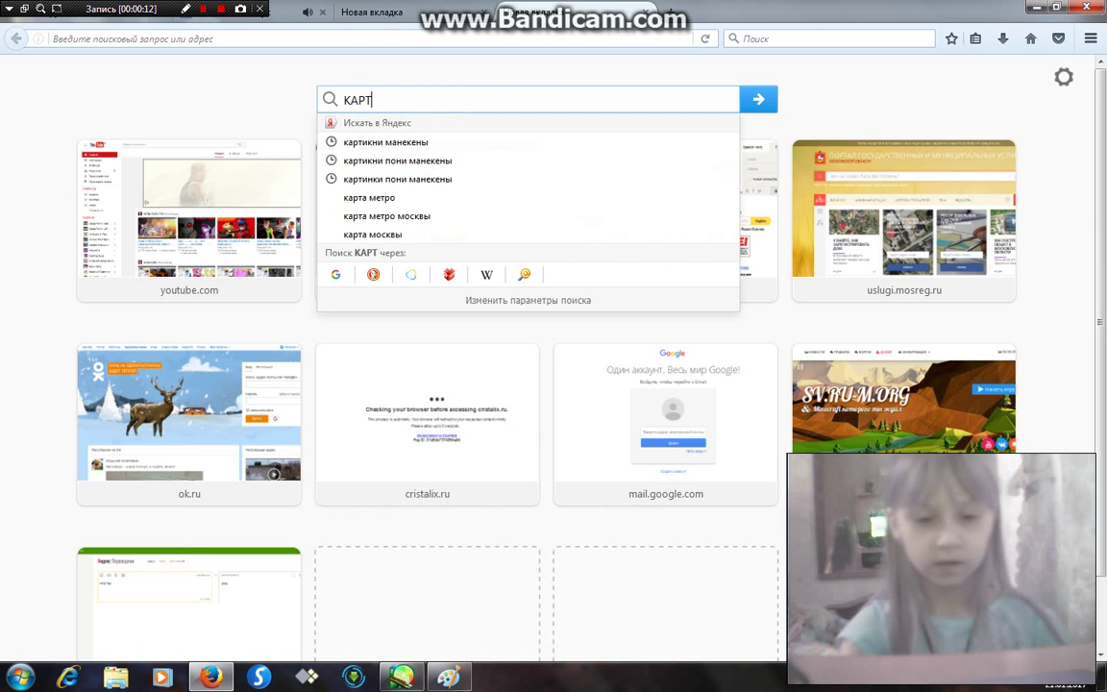
key("BackSpace")
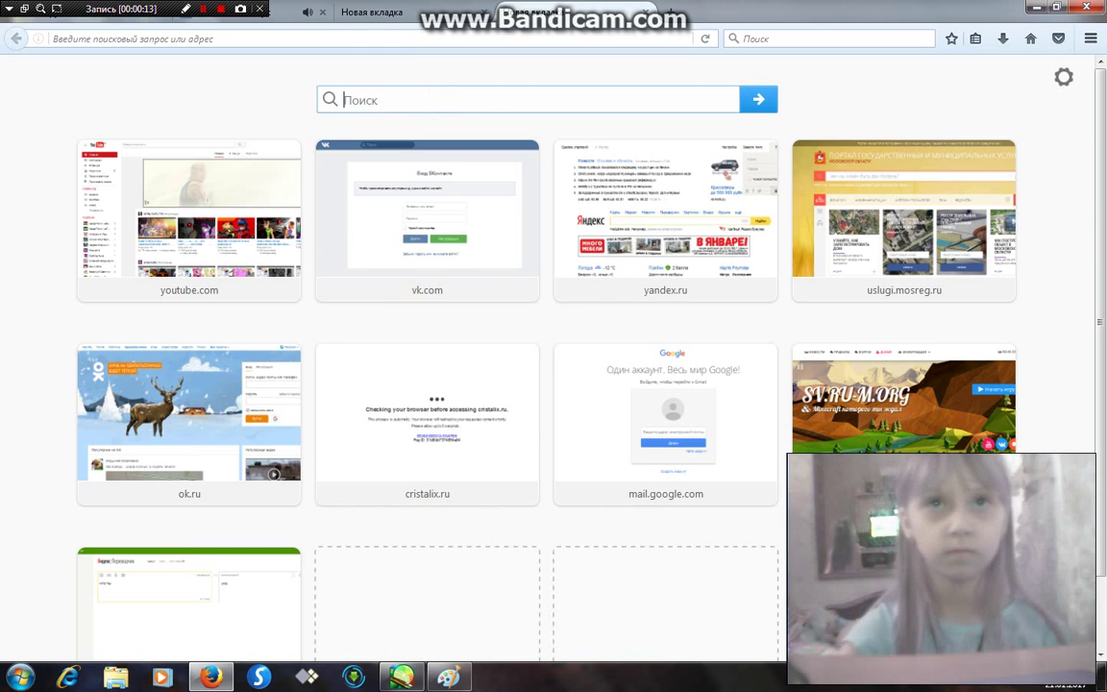
type("картинки ")
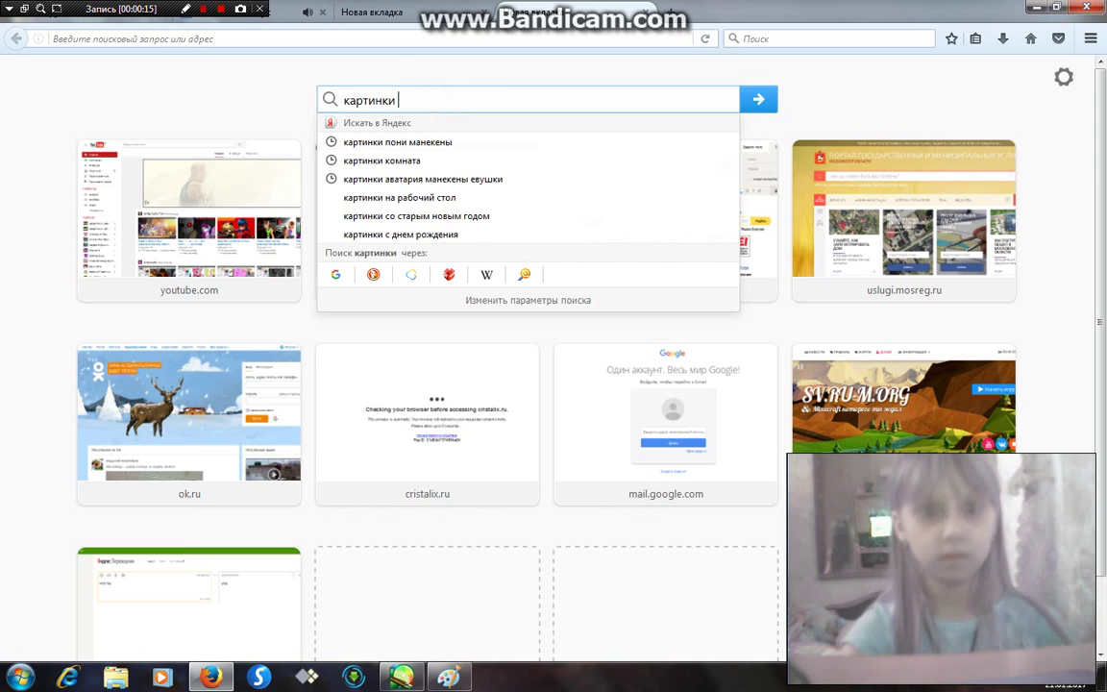
type("саша спилберг")
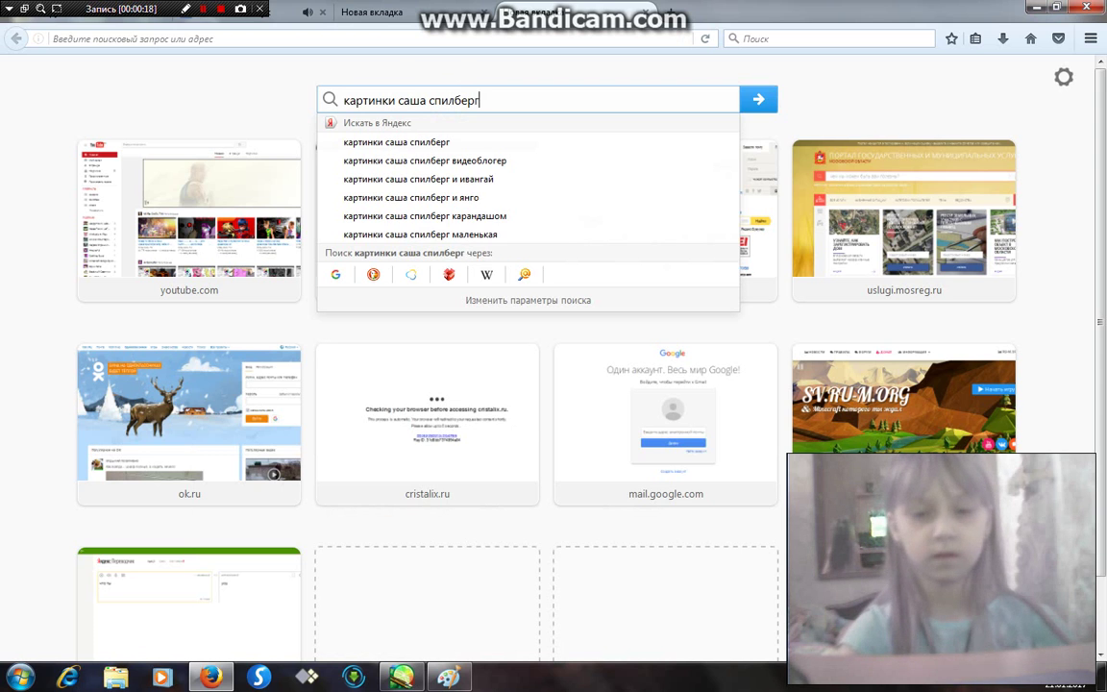
key("Return")
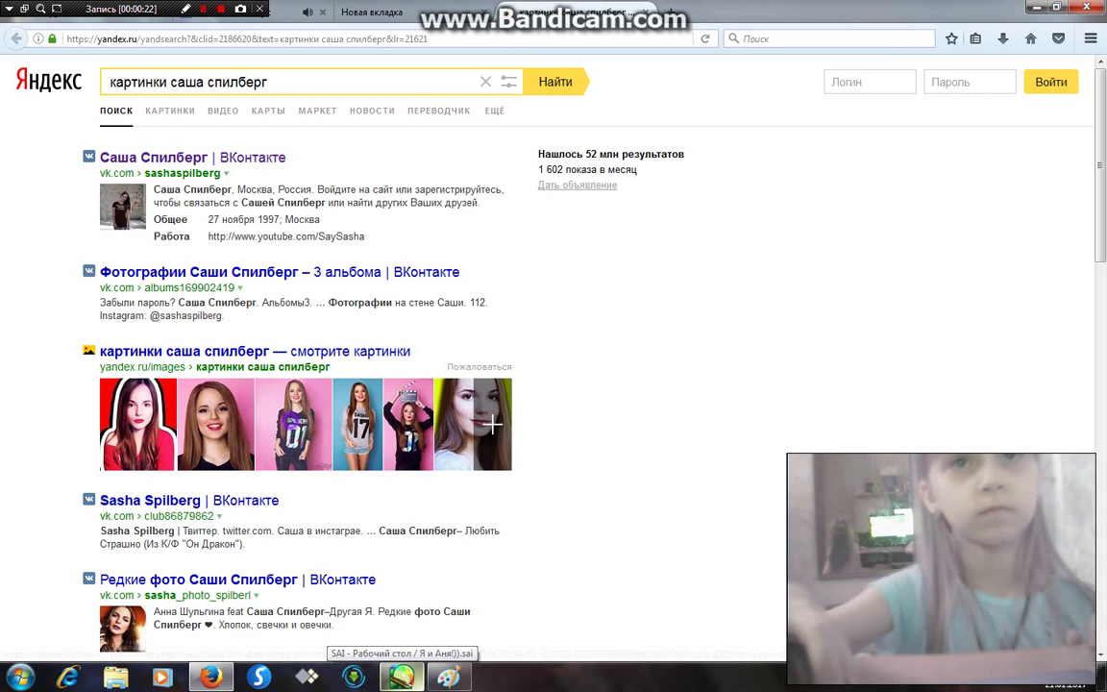
Switch to Yandex Images, browse the grid, and open the blue-background SASHA 17 photo full size.
left_click(492, 424)
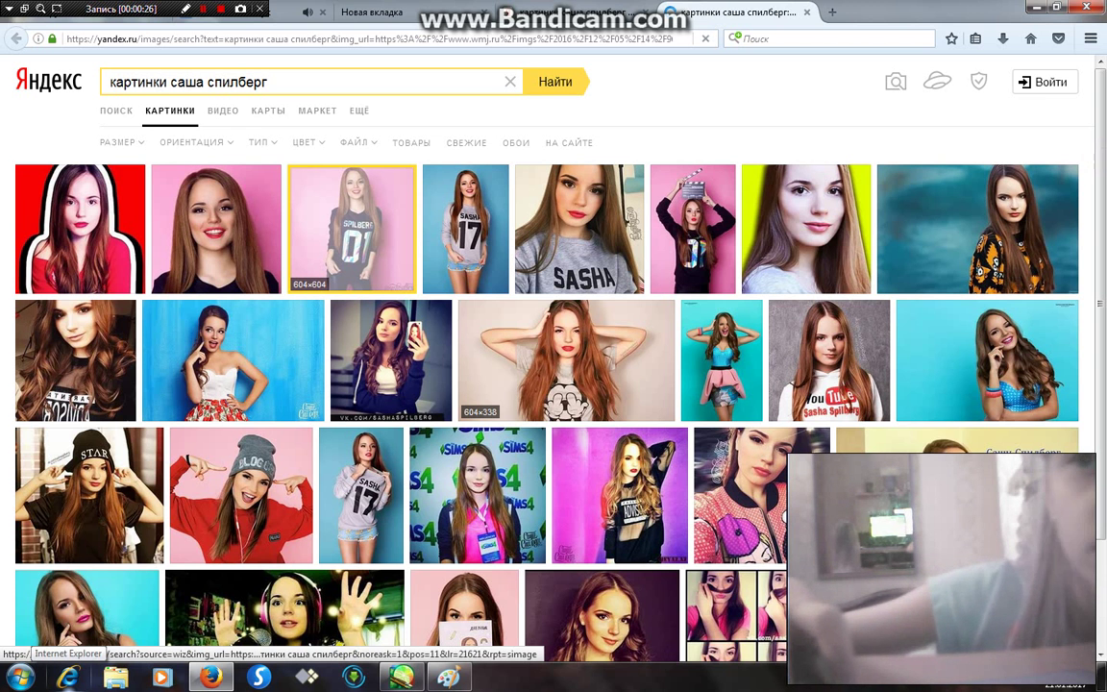
scroll(566, 361, "down", 5)
scroll(553, 384, "down", 5)
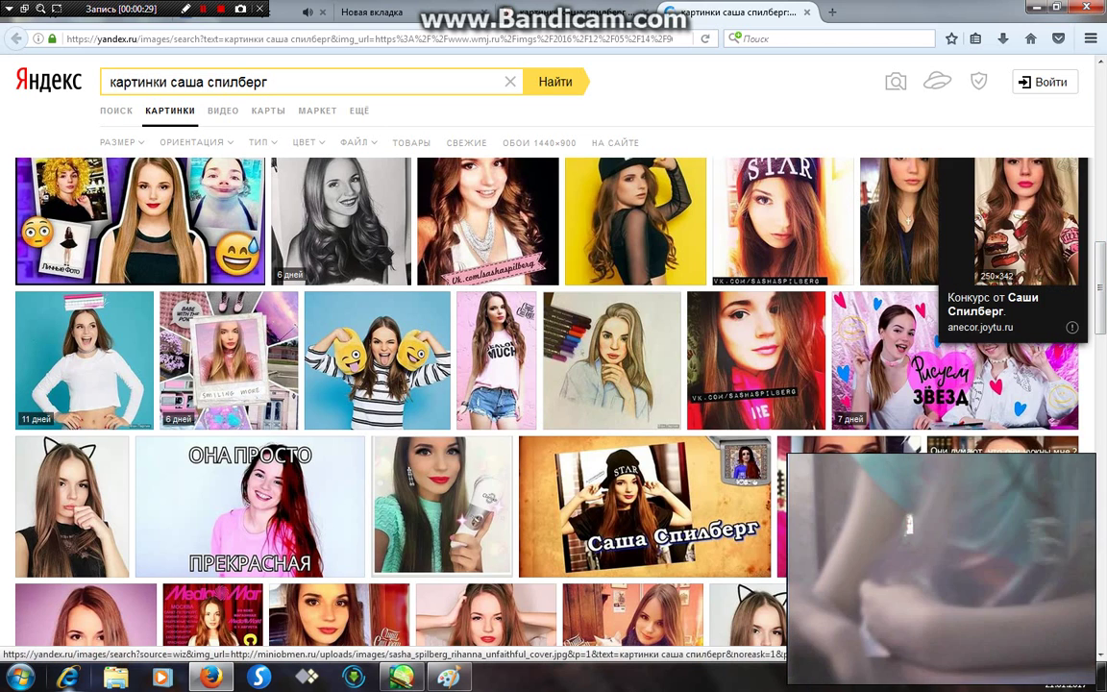
scroll(1101, 298, "down", 1)
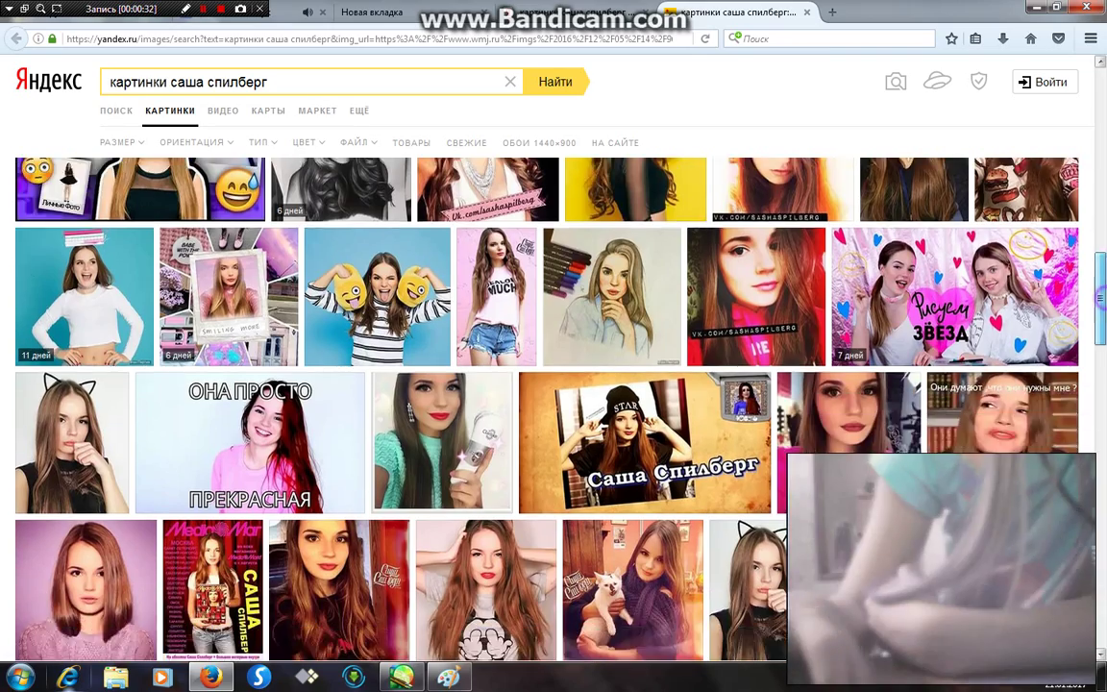
scroll(1101, 299, "down", 5)
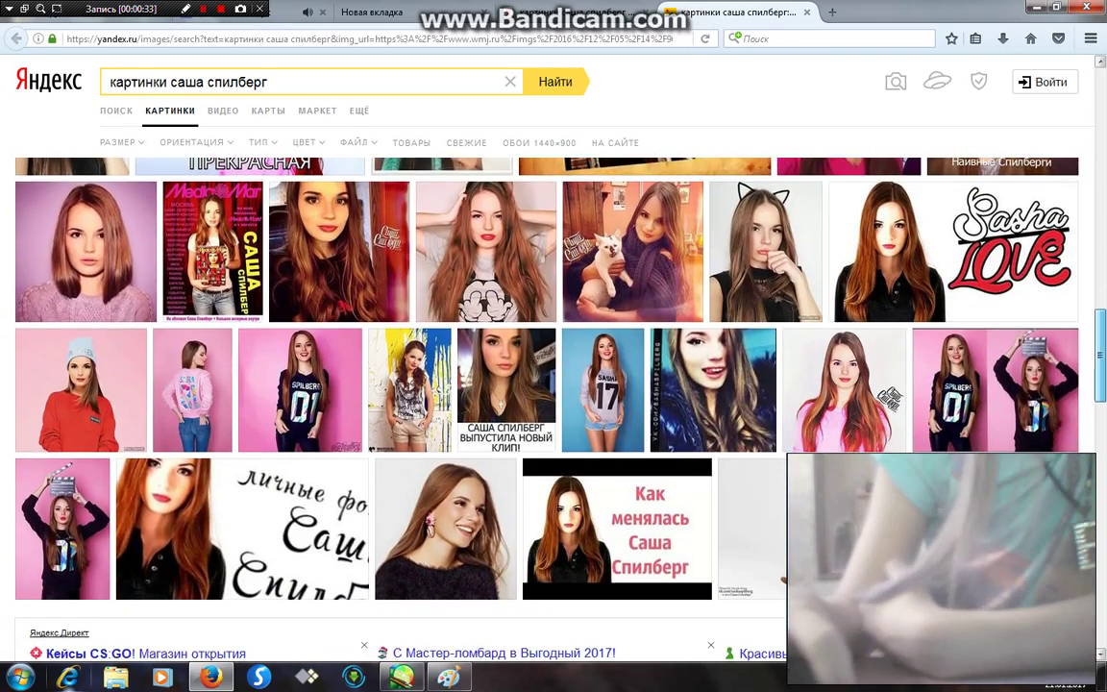
scroll(1101, 299, "down", 1)
scroll(1101, 298, "down", 1)
scroll(1101, 299, "down", 2)
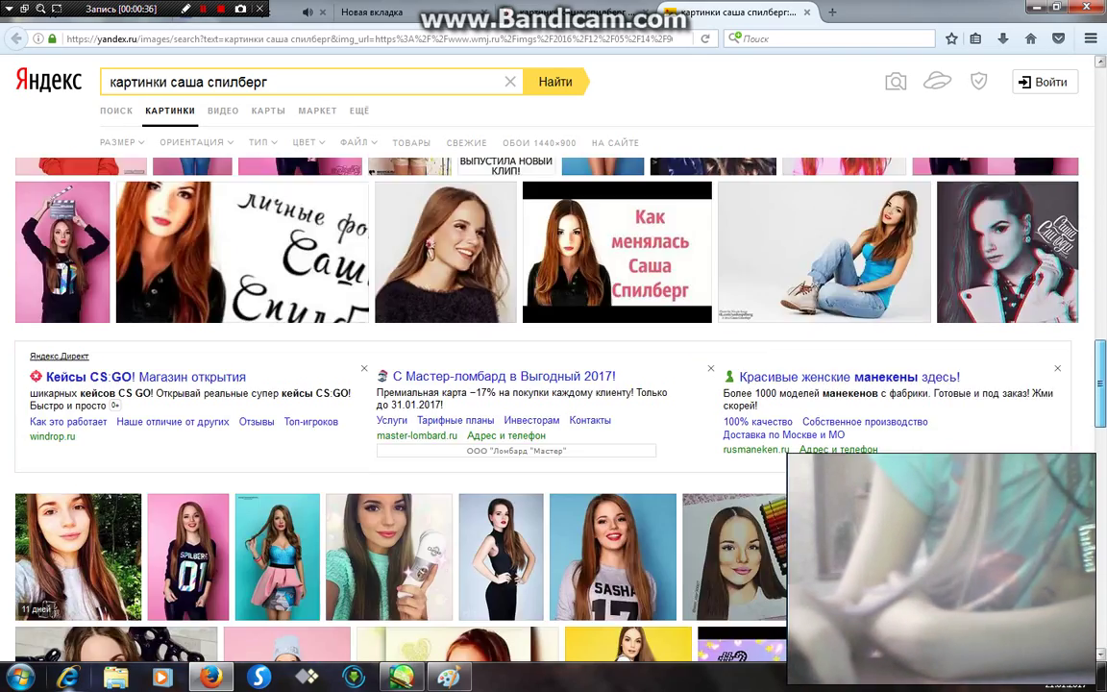
scroll(553, 404, "down", 3)
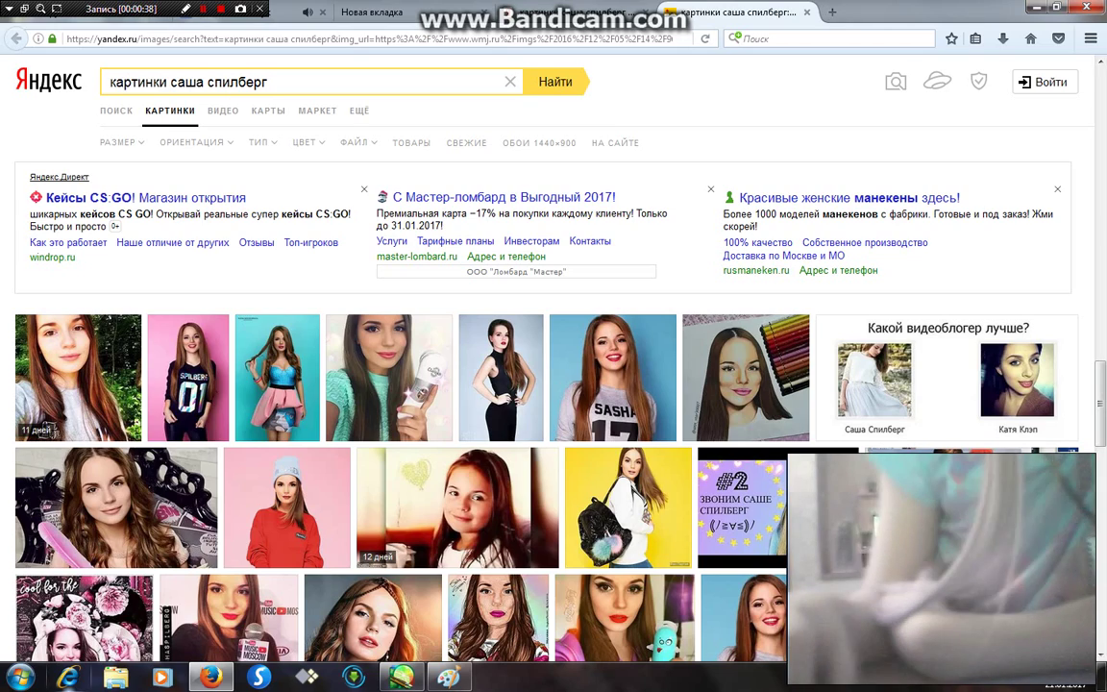
scroll(553, 403, "down", 2)
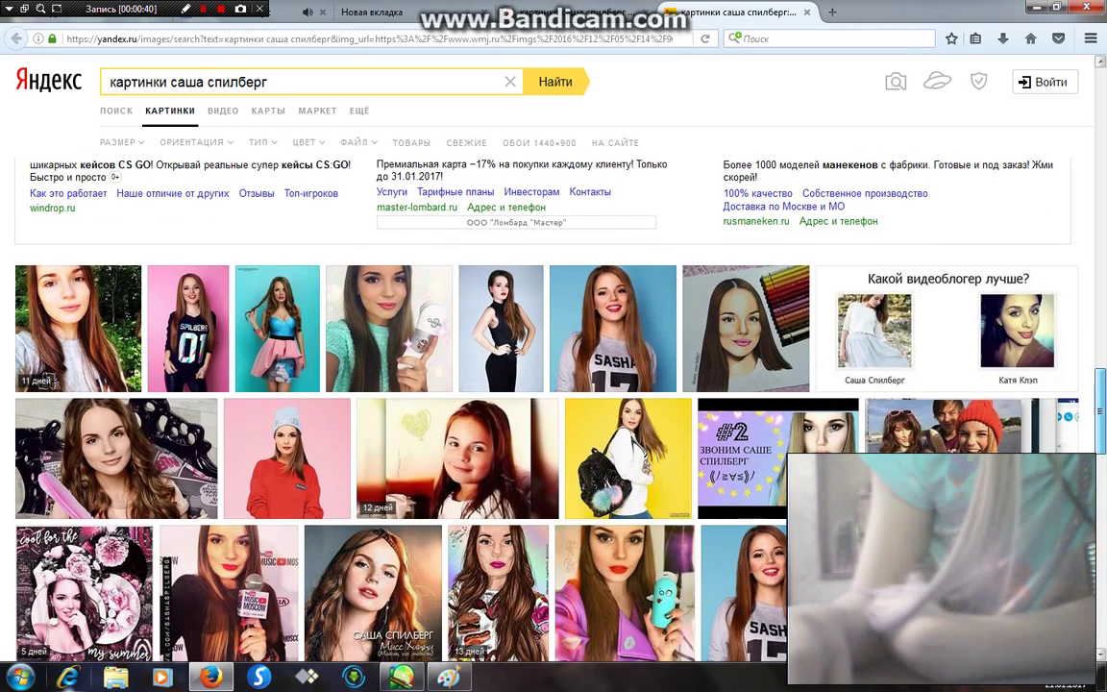
scroll(554, 403, "down", 3)
scroll(554, 403, "down", 2)
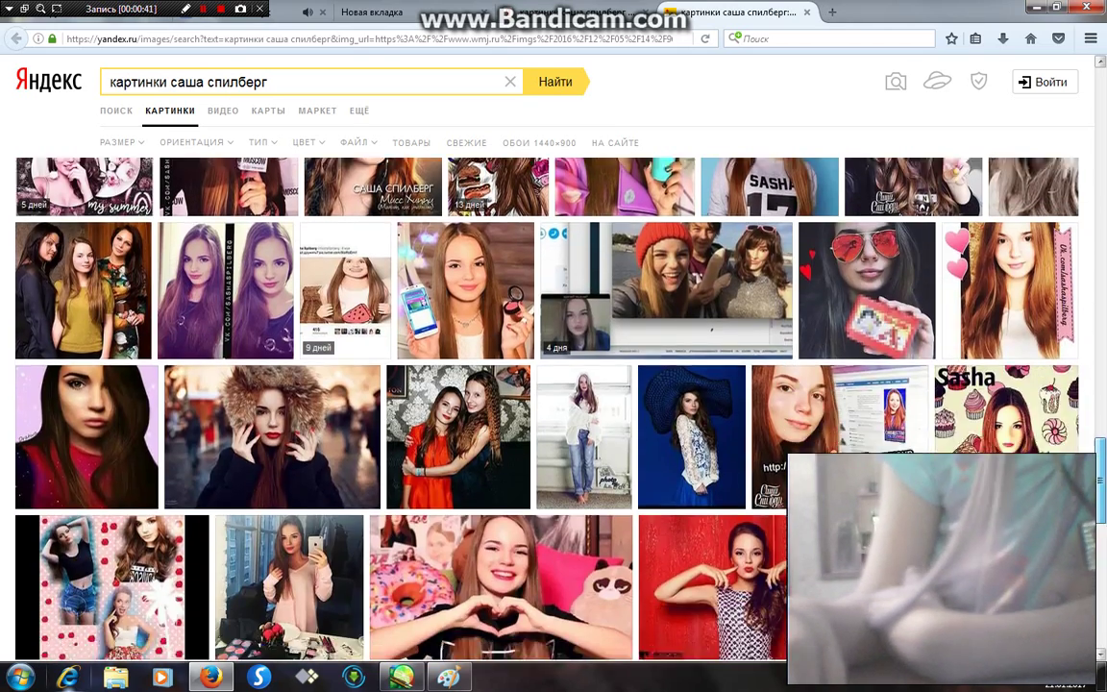
scroll(554, 403, "down", 1)
scroll(553, 403, "down", 1)
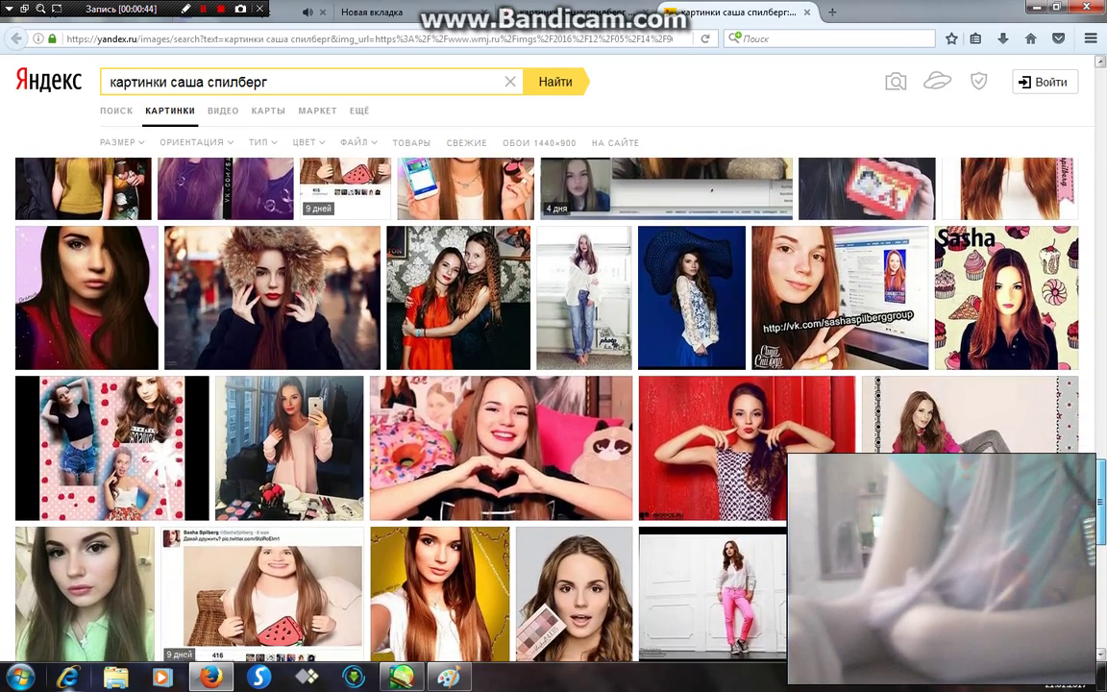
scroll(553, 404, "down", 1)
scroll(554, 403, "down", 1)
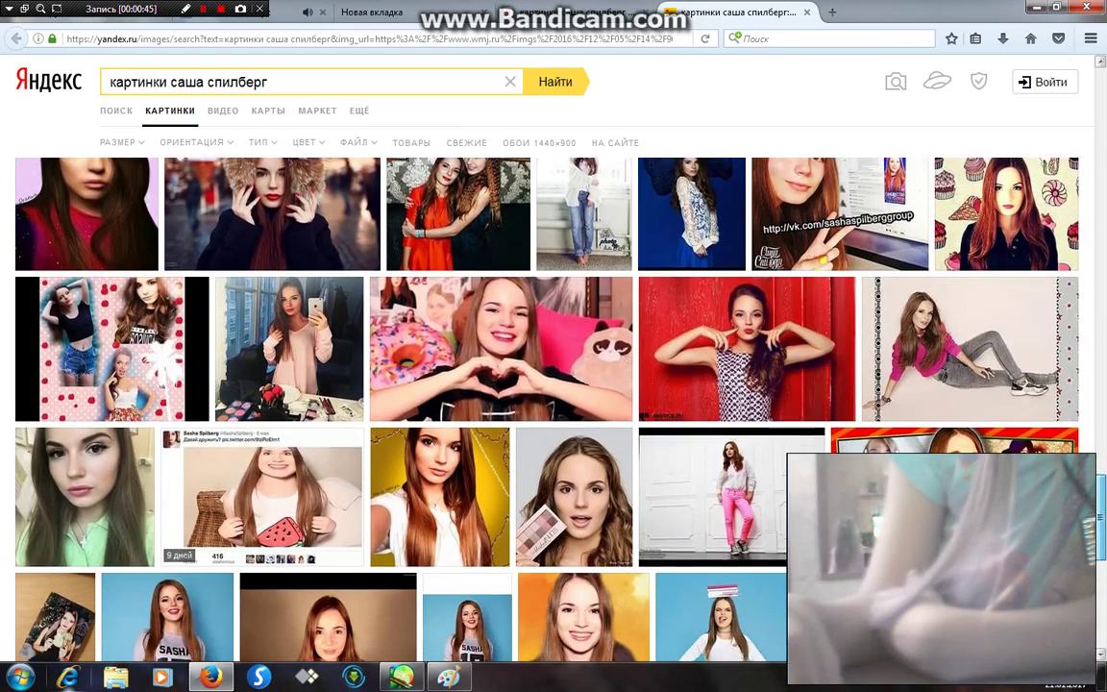
scroll(553, 404, "down", 1)
scroll(554, 403, "down", 2)
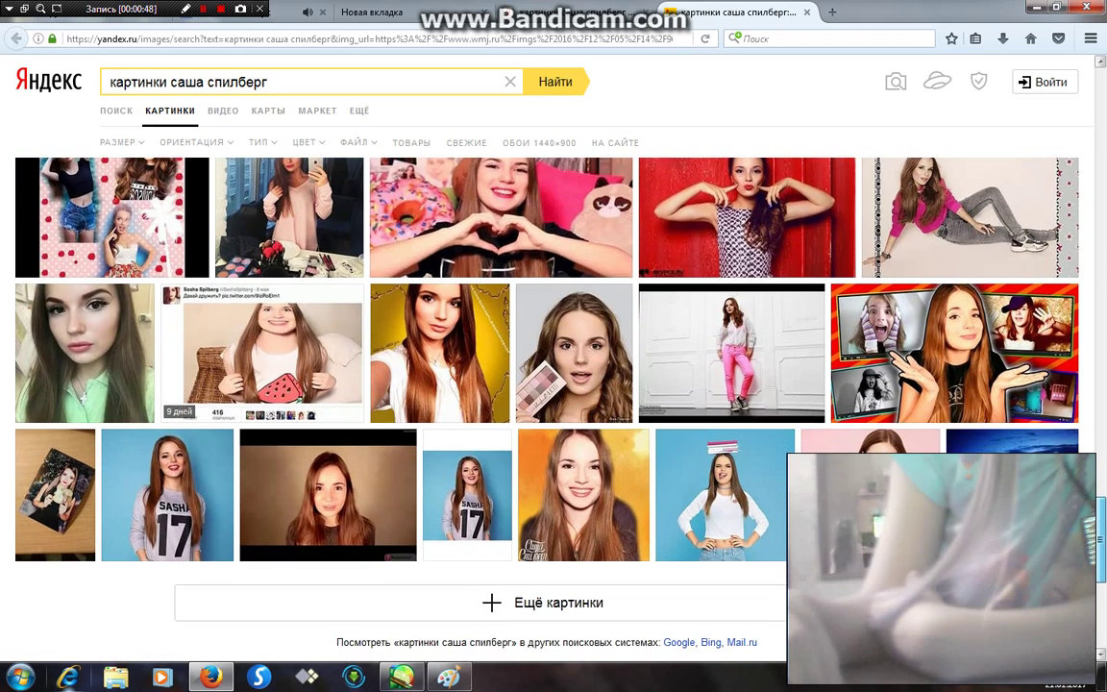
scroll(553, 385, "up", 1)
scroll(554, 385, "down", 3)
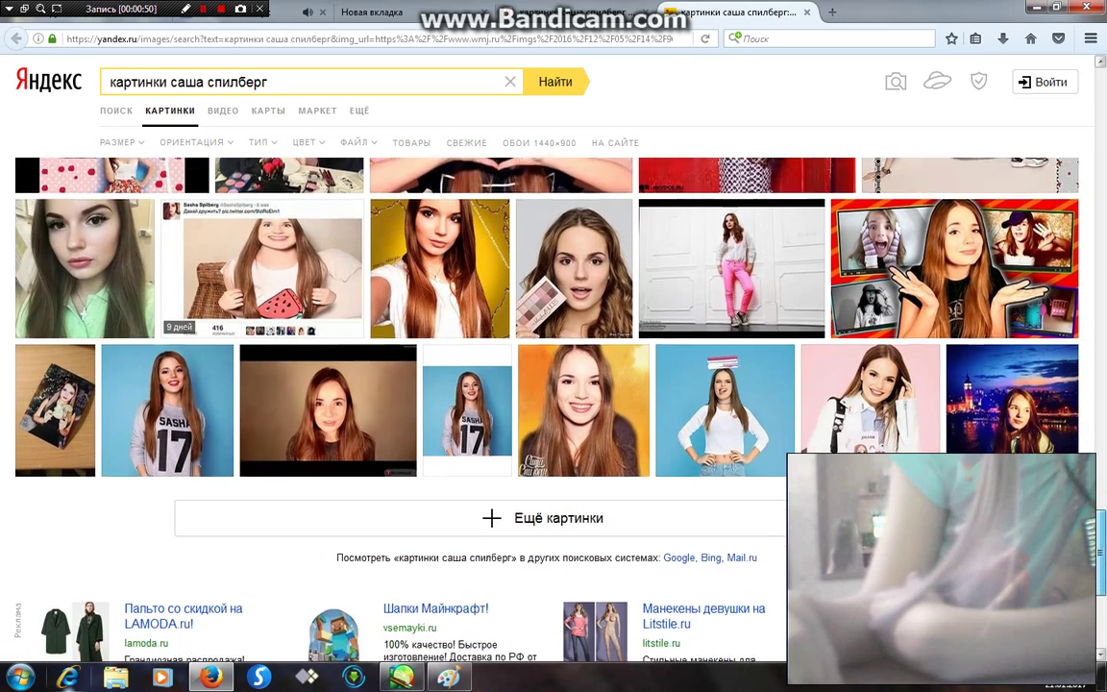
scroll(553, 384, "down", 1)
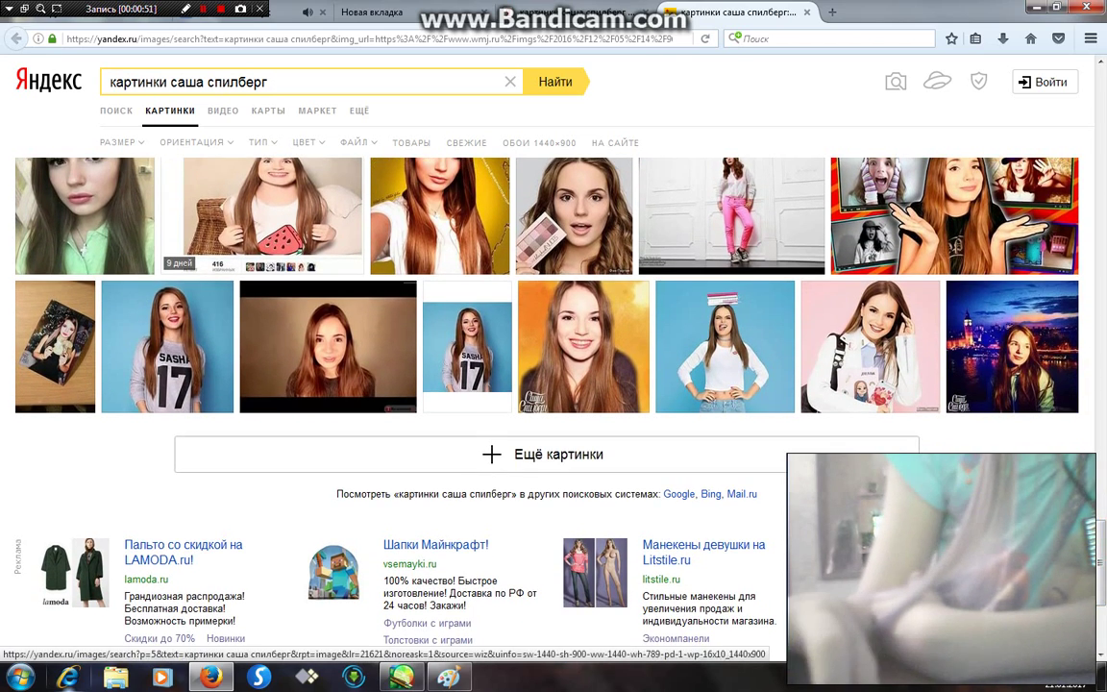
left_click(163, 346)
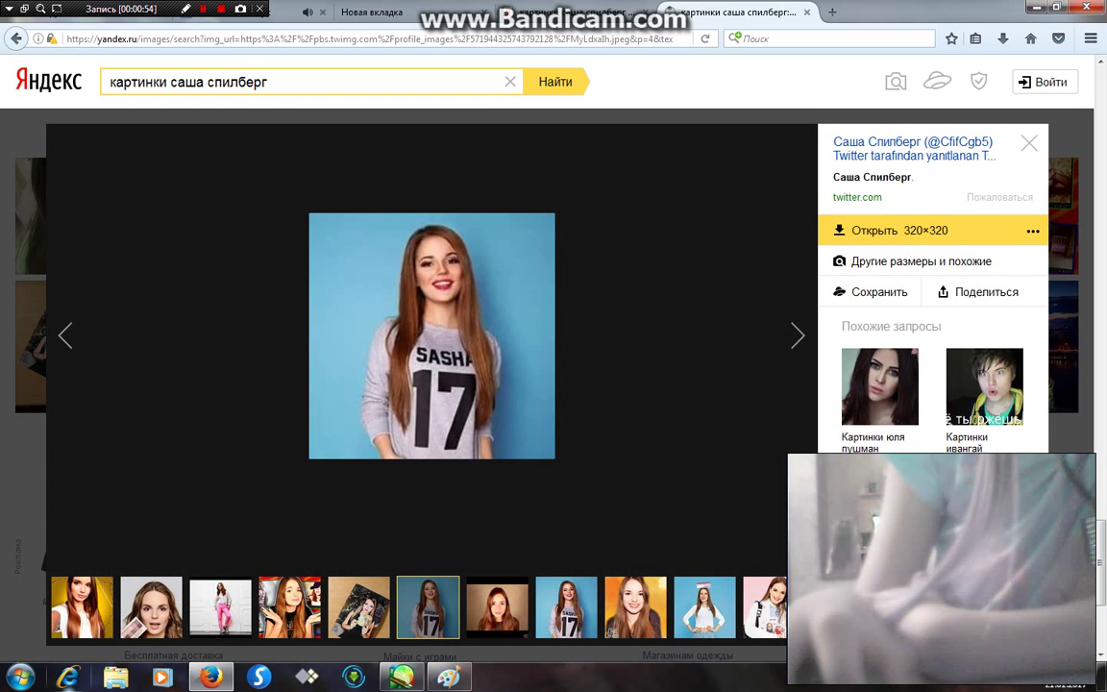
Save the enlarged photo via Сохранить изображение как..., then briefly check the SAI window.
right_click(473, 295)
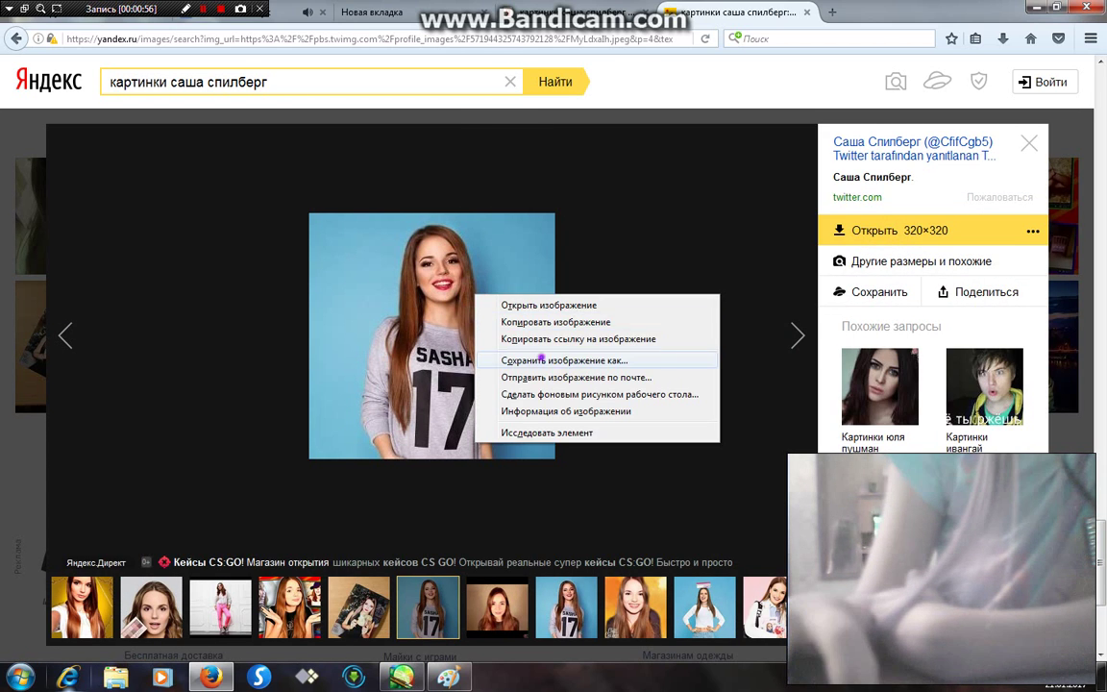
left_click(564, 360)
left_click(354, 359)
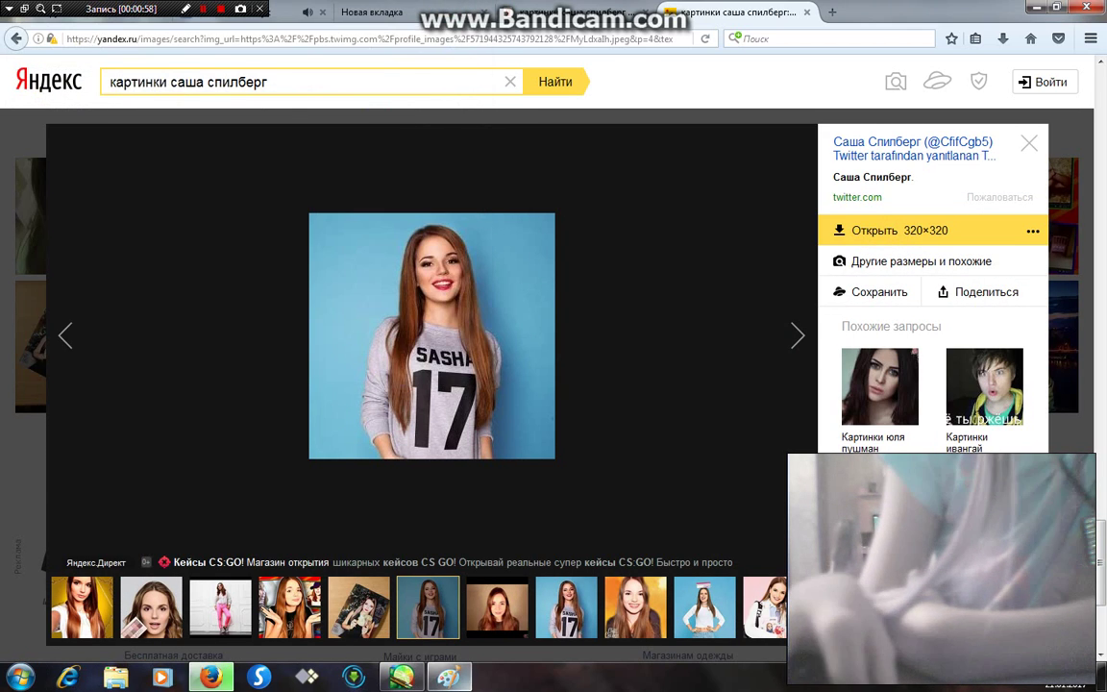
left_click(402, 677)
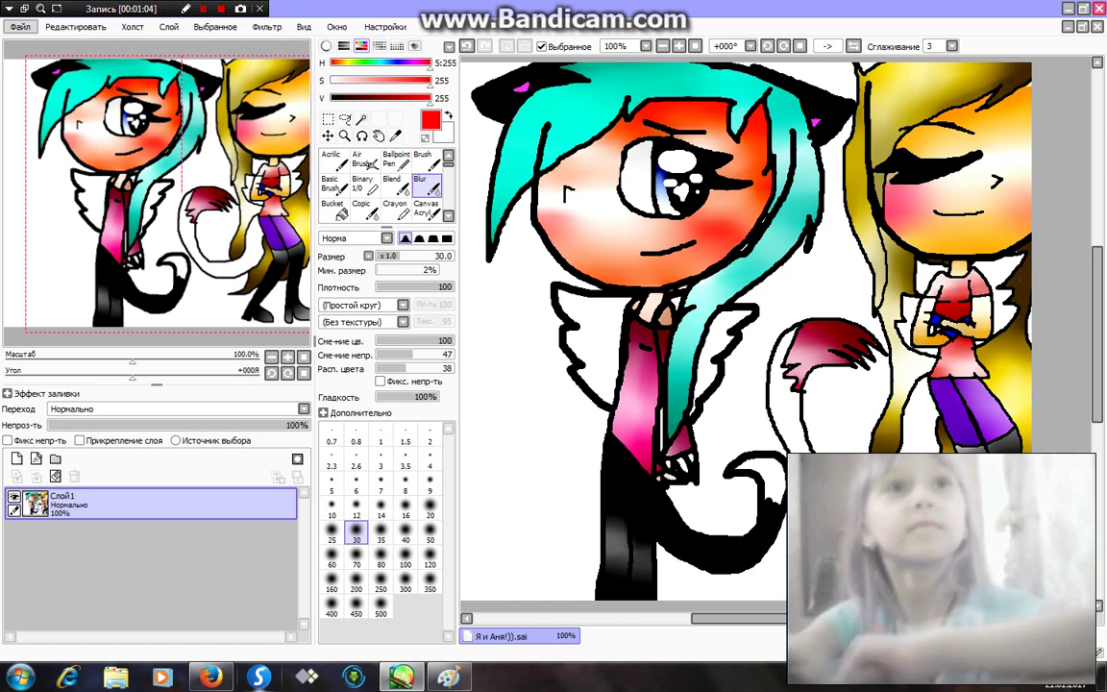
left_click(211, 677)
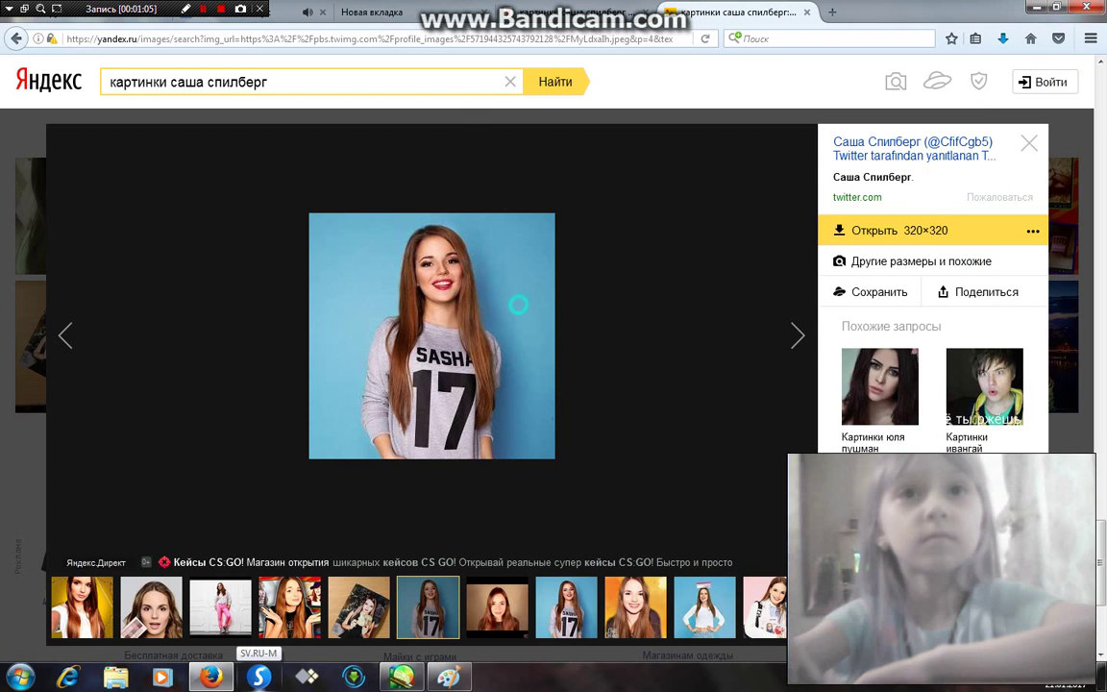
Save the photo again as MyLdxalh.jpeg in Загрузки, replacing the existing file.
right_click(459, 268)
left_click(509, 334)
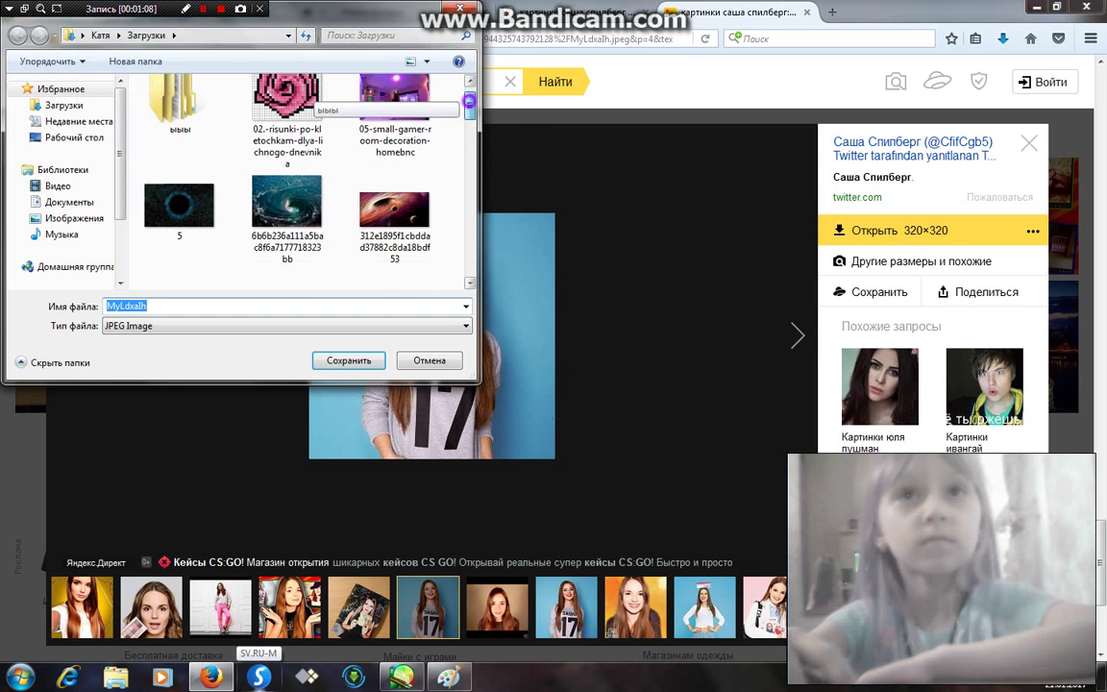
scroll(308, 96, "down", 3)
scroll(308, 96, "down", 3)
scroll(308, 96, "down", 3)
scroll(307, 96, "up", 2)
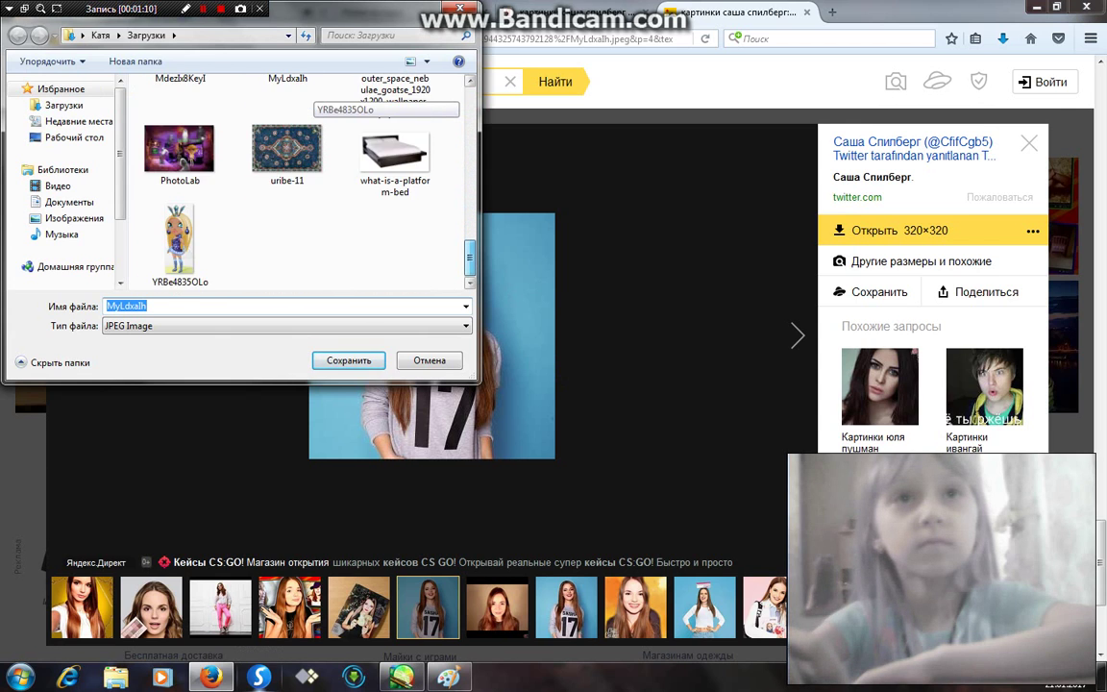
scroll(307, 96, "up", 2)
scroll(308, 96, "up", 2)
scroll(308, 96, "up", 2)
scroll(312, 86, "up", 3)
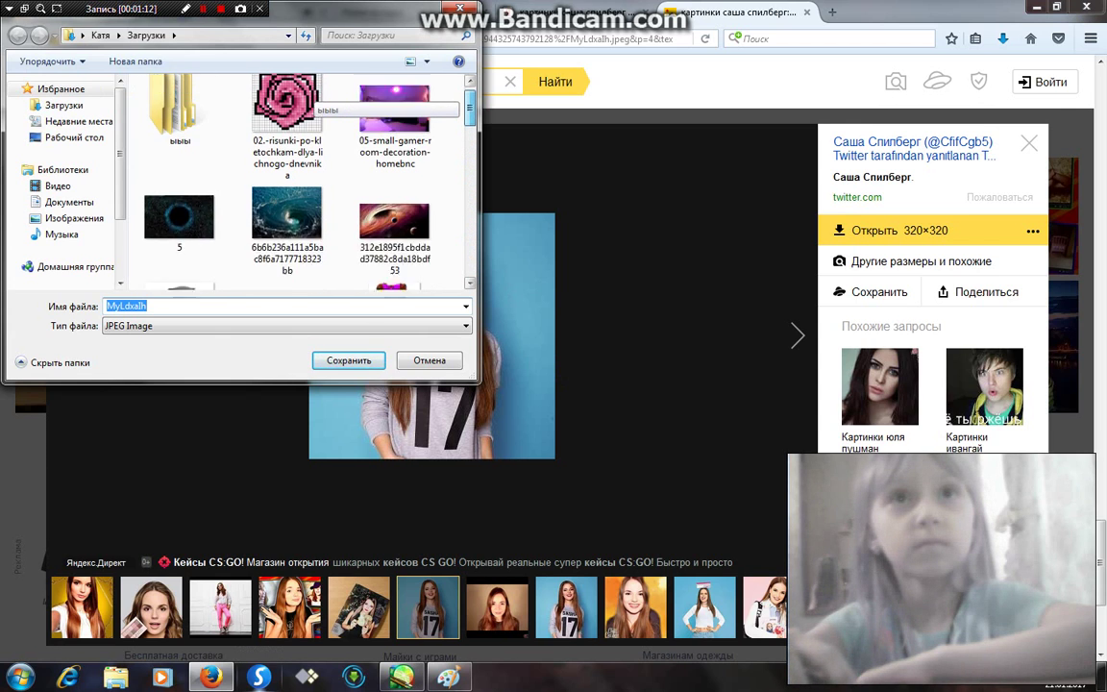
scroll(312, 87, "down", 2)
scroll(312, 86, "down", 3)
scroll(312, 96, "down", 3)
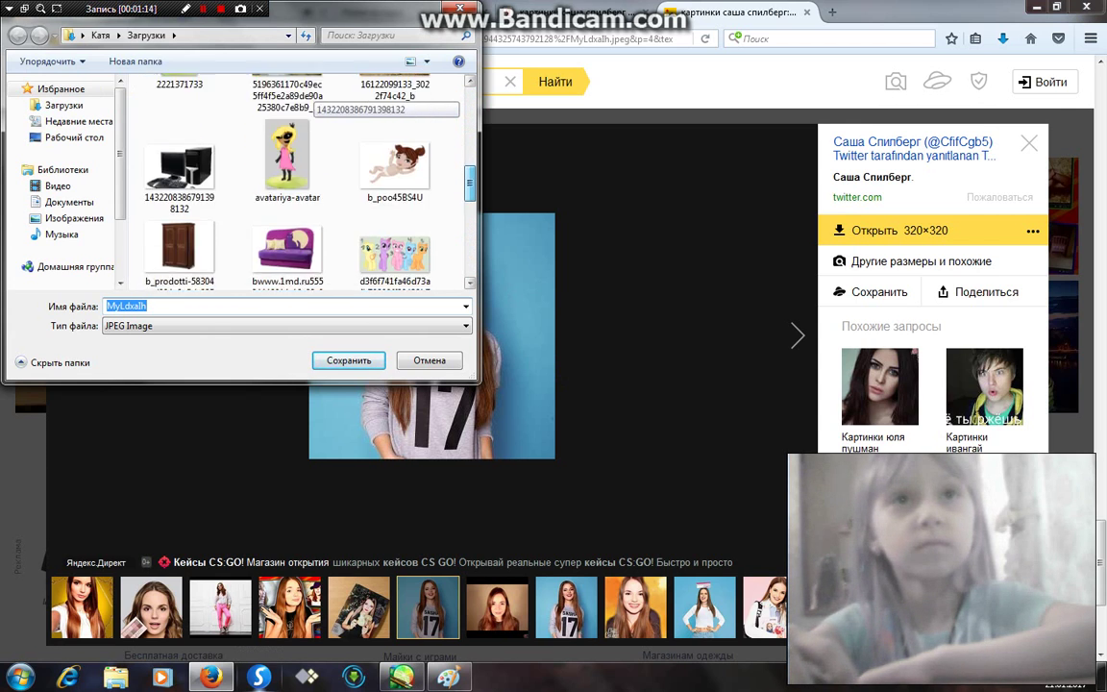
scroll(312, 96, "down", 3)
scroll(313, 96, "down", 3)
scroll(312, 96, "down", 3)
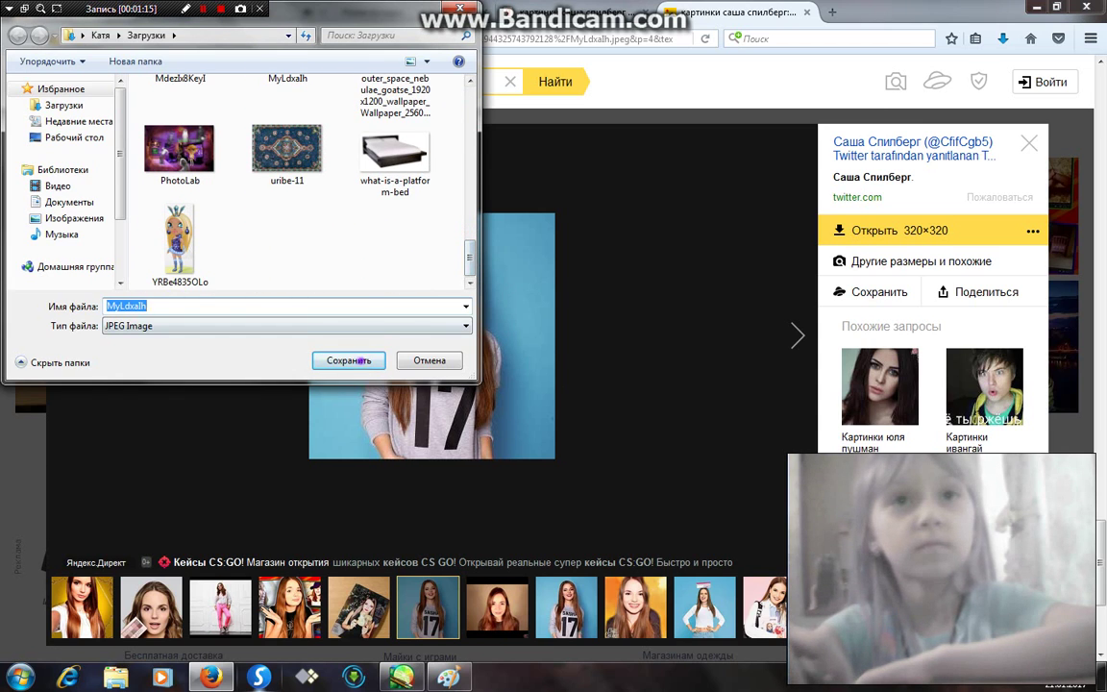
left_click(362, 361)
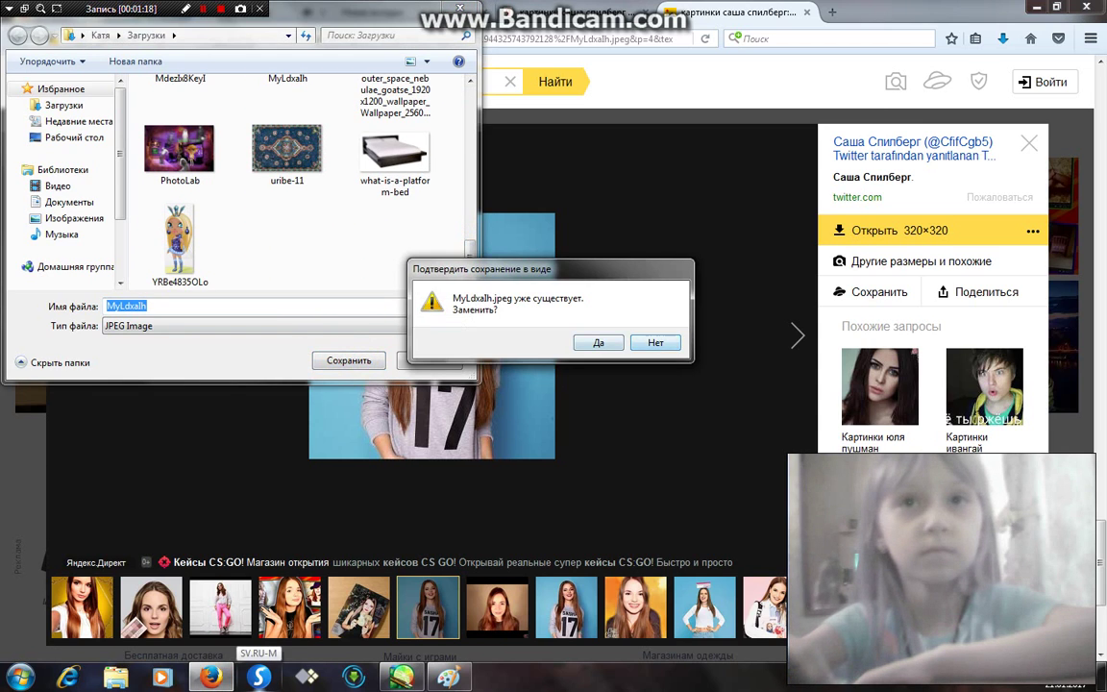
left_click(643, 343)
Dismiss the browser menu, put away the Paint greeting note, and switch to SAI.
key("Escape")
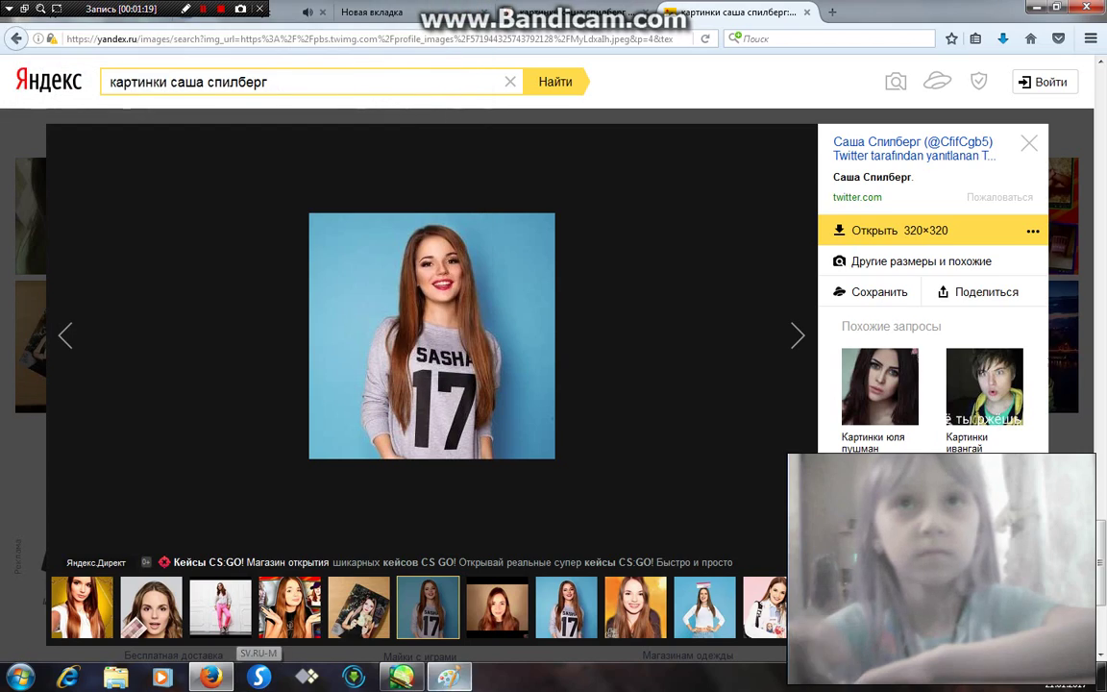
left_click(449, 678)
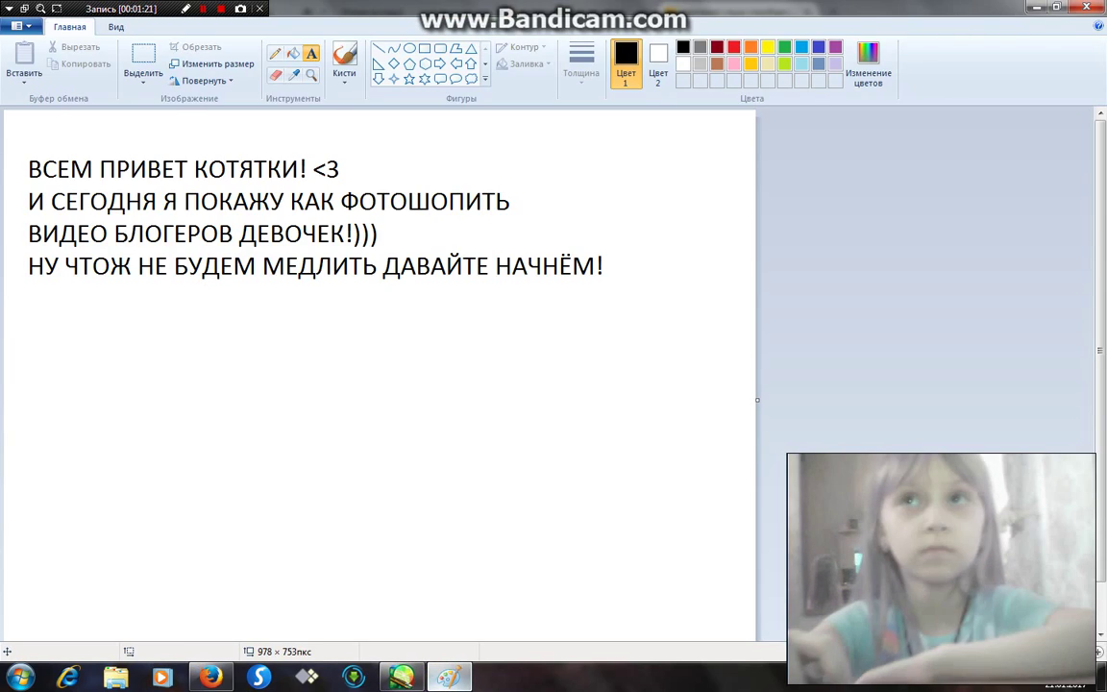
left_click(449, 678)
key("alt+Tab")
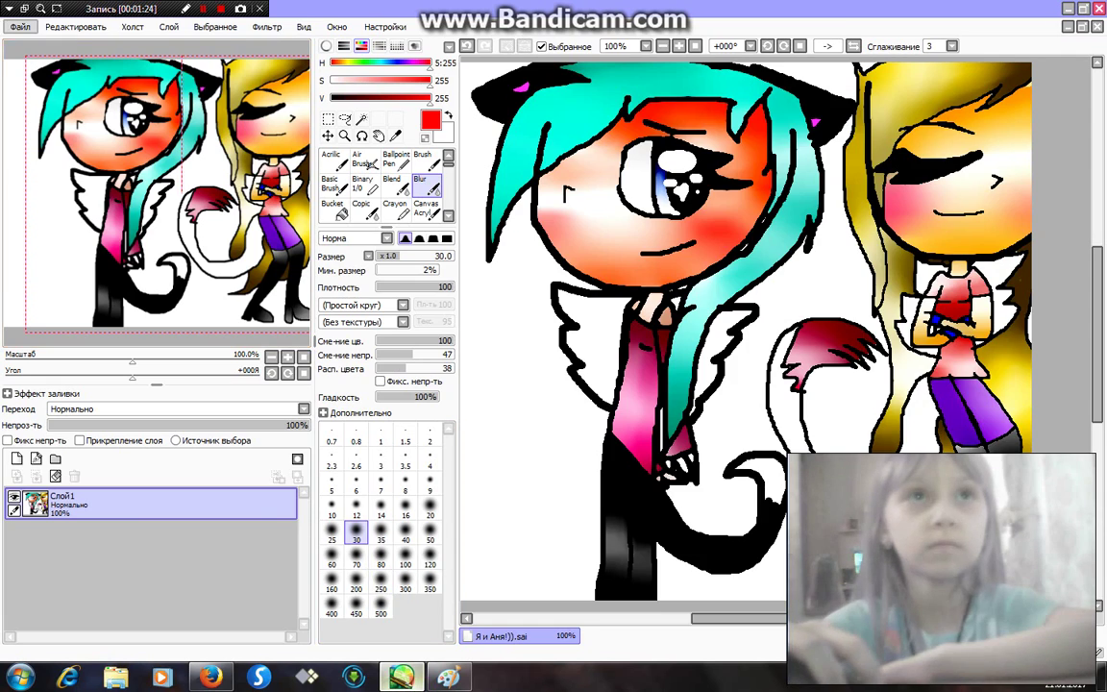
Bring up SAI's File > Открыть canvas browser, cancelling a stray new-canvas dialog.
key("alt+f")
key("Return")
key("Escape")
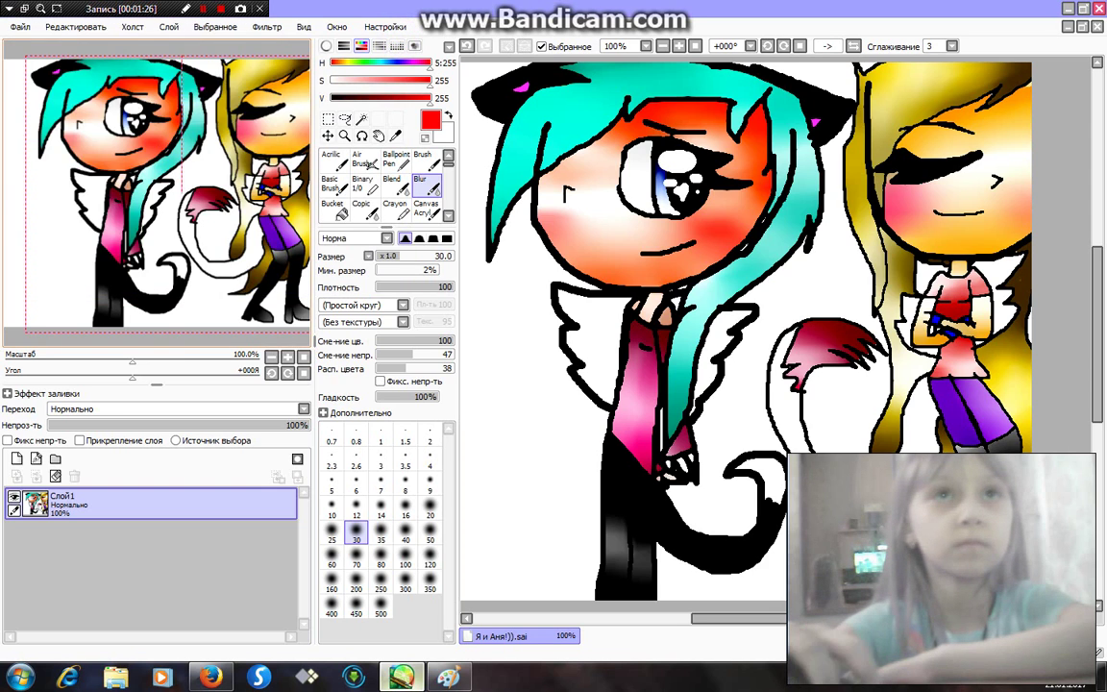
key("alt+f")
key("Down")
key("Return")
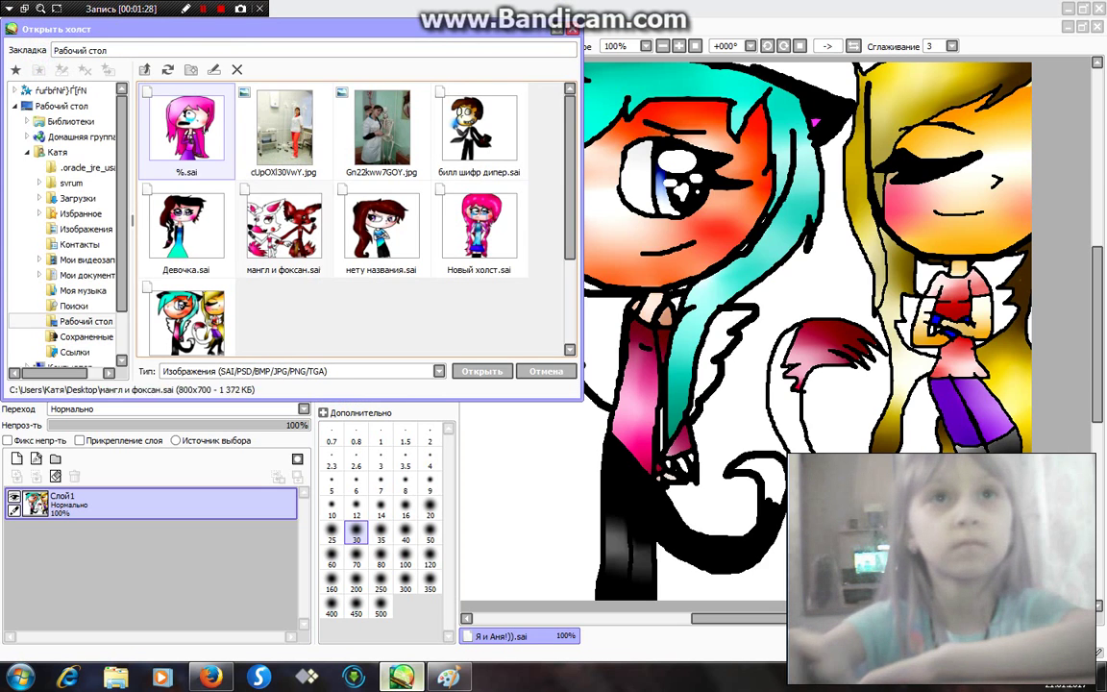
Navigate the Open canvas dialog to the Загрузки folder.
left_click(80, 214)
left_click(86, 259)
left_click(77, 198)
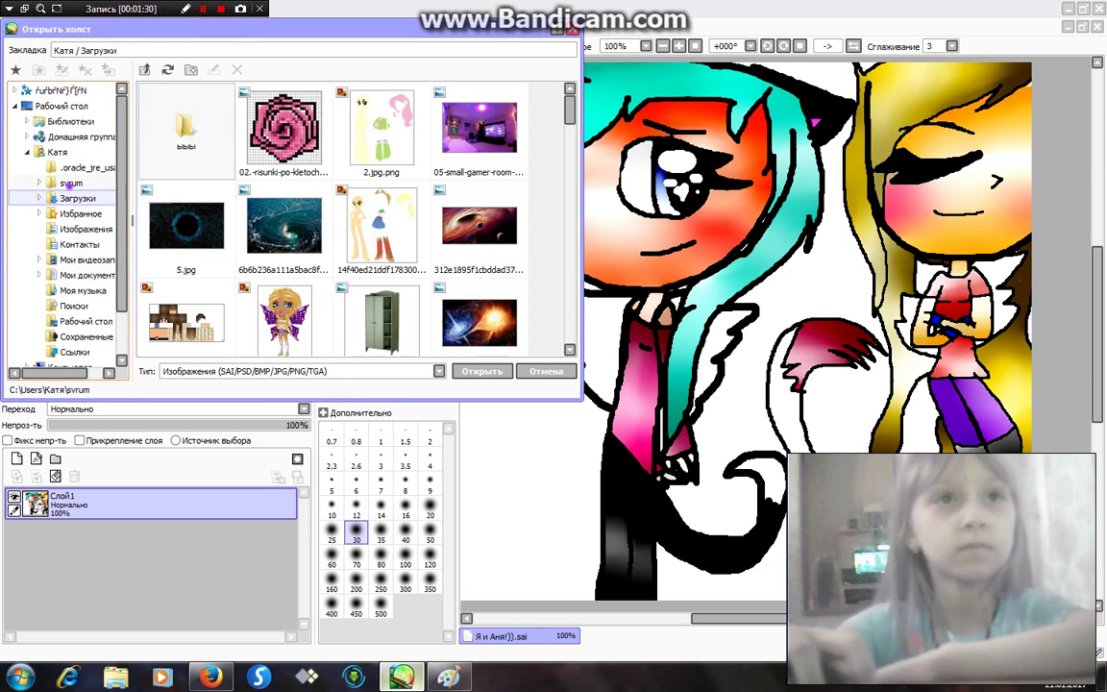
left_click(71, 197)
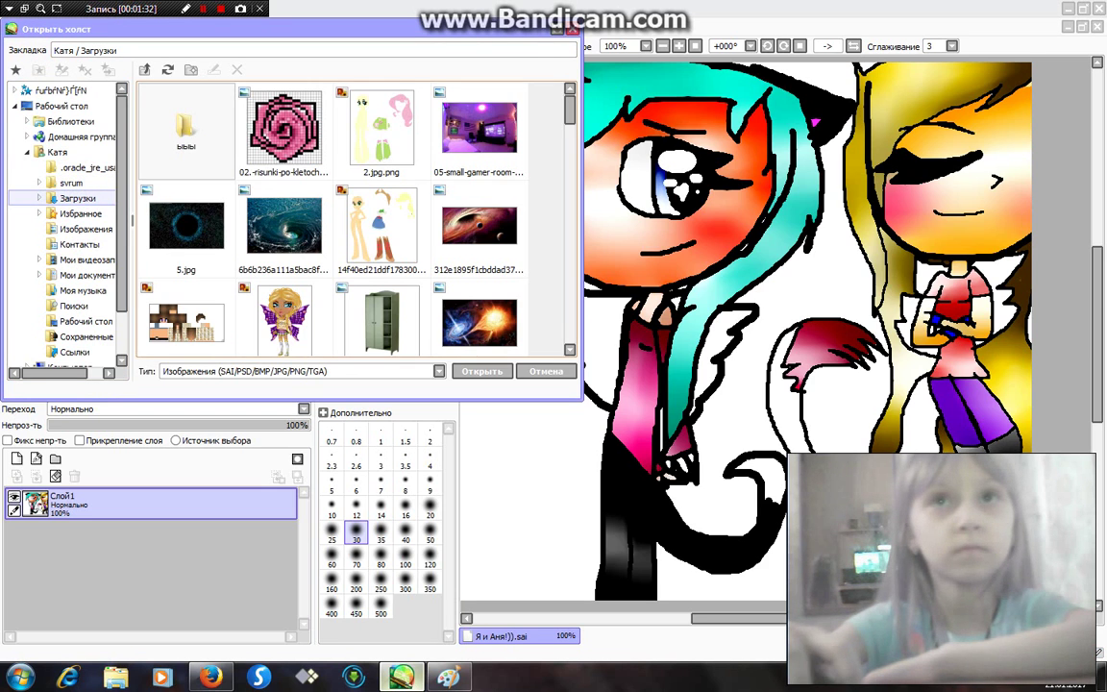
scroll(328, 221, "down", 1)
scroll(329, 221, "down", 1)
scroll(328, 221, "down", 1)
scroll(329, 221, "down", 1)
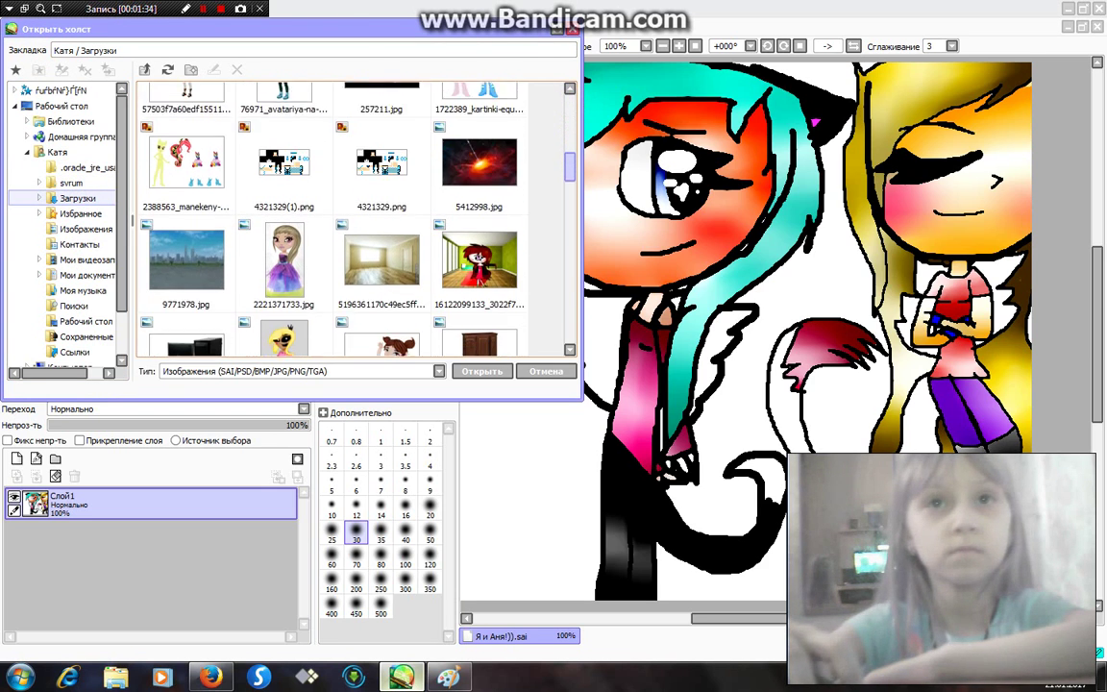
scroll(329, 221, "down", 1)
Show All (*.*) file types and open MyLdxaIh.jpeg as a new canvas.
left_click(438, 371)
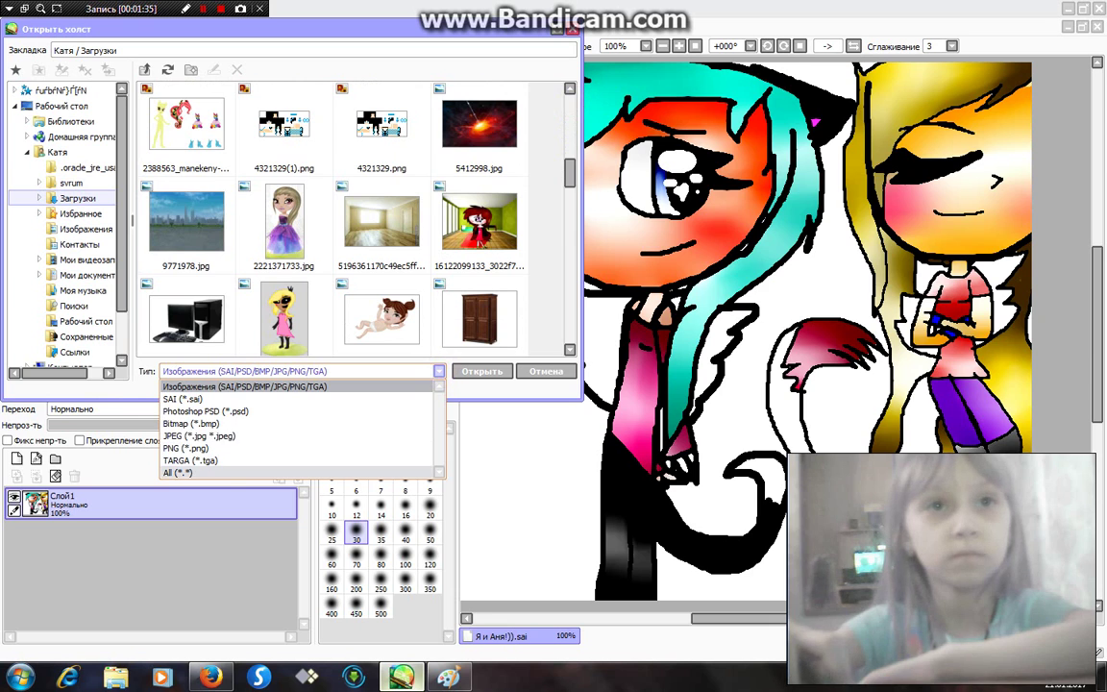
left_click(178, 472)
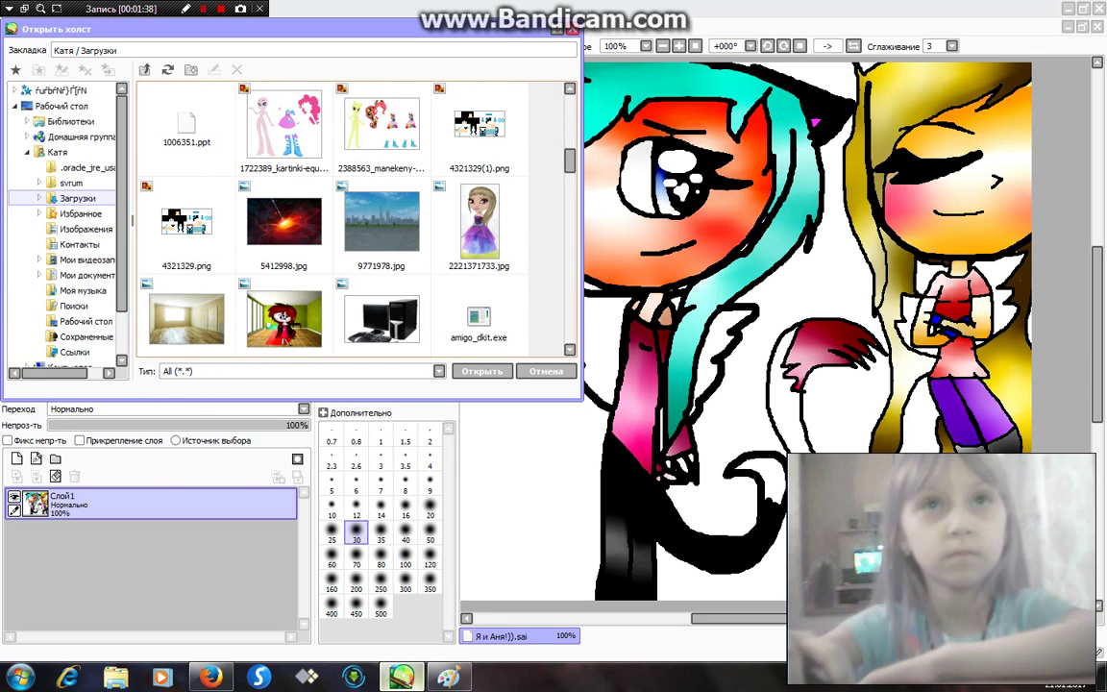
scroll(356, 221, "down", 2)
scroll(355, 221, "down", 2)
scroll(355, 221, "down", 1)
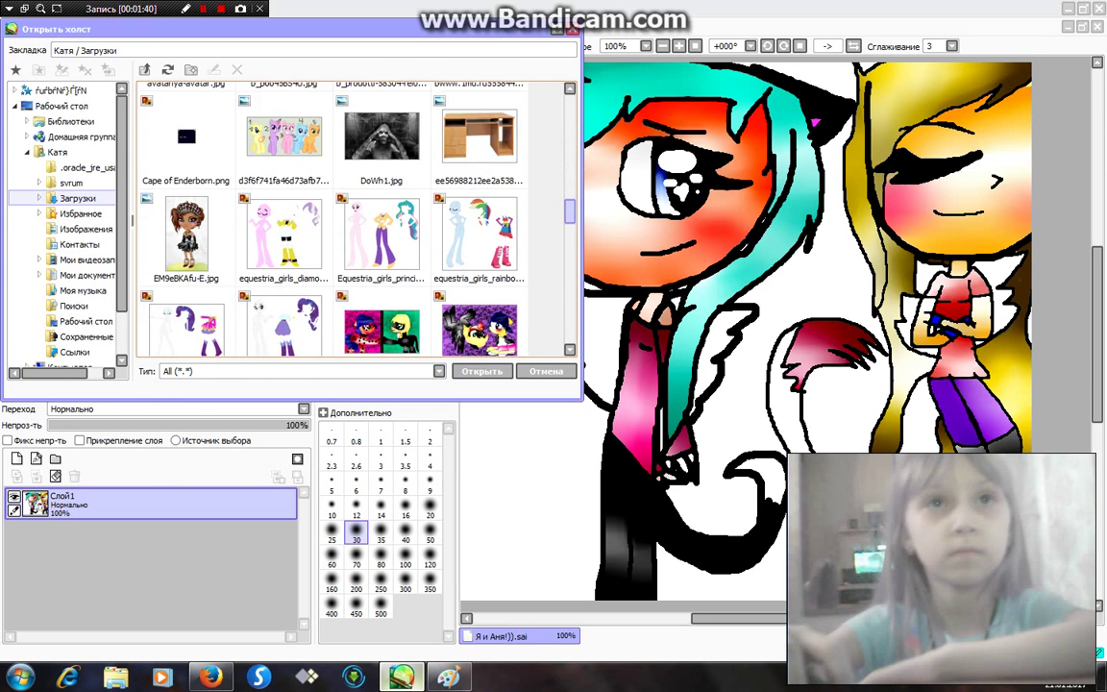
scroll(355, 221, "down", 1)
scroll(356, 221, "down", 3)
scroll(355, 221, "down", 2)
scroll(356, 221, "down", 2)
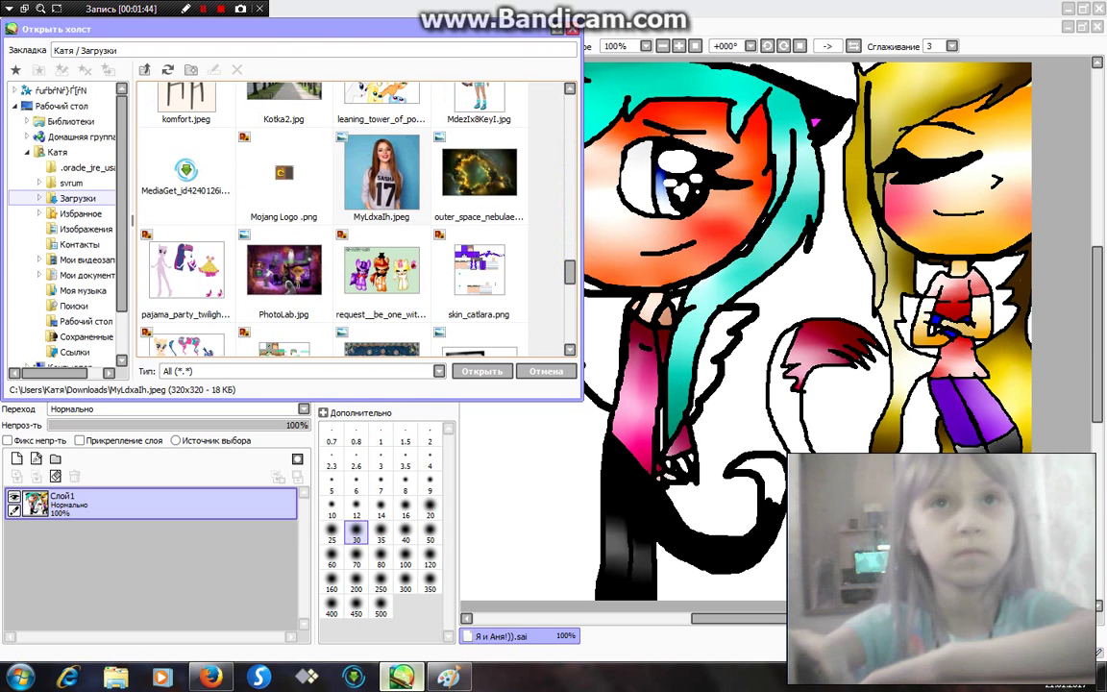
double_click(361, 164)
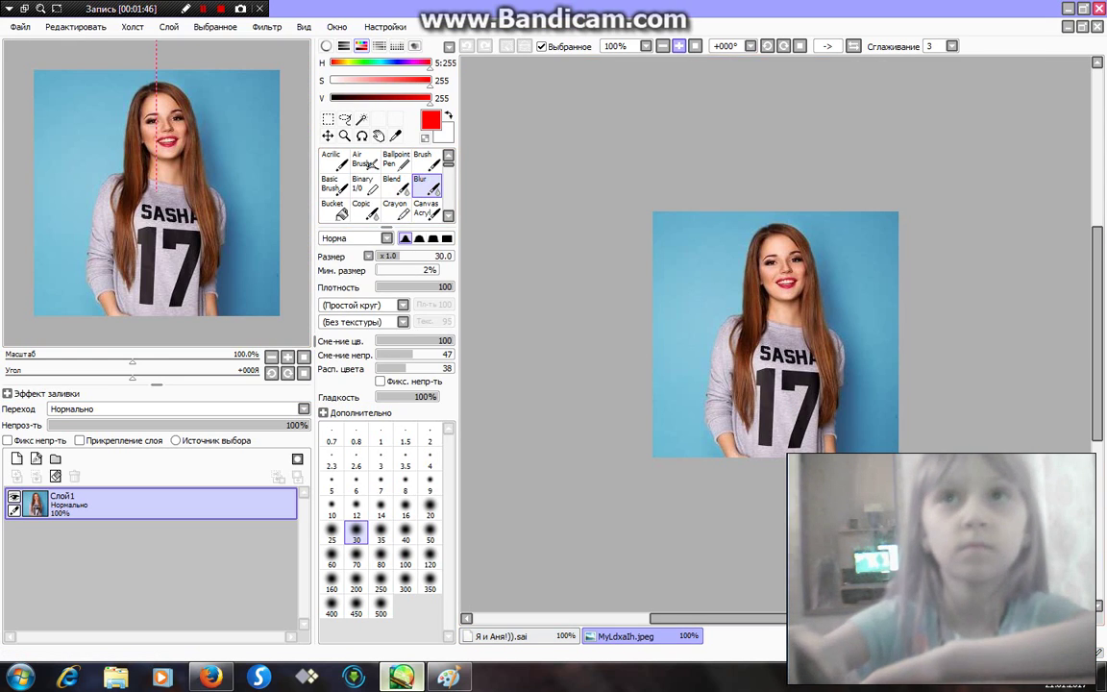
Bring the woman's face into view and delete the Canvas Acryl brush from the tool set.
scroll(775, 288, "up", 2)
scroll(776, 289, "up", 1)
left_click_drag(183, 192, 183, 161)
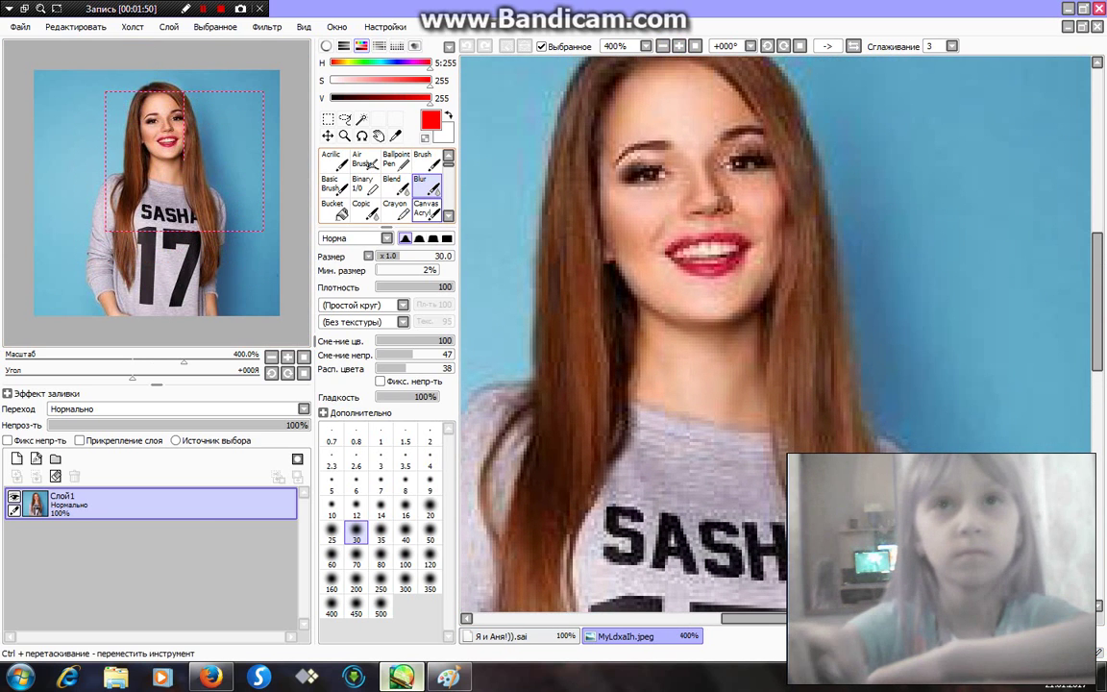
left_click(426, 209)
right_click(433, 189)
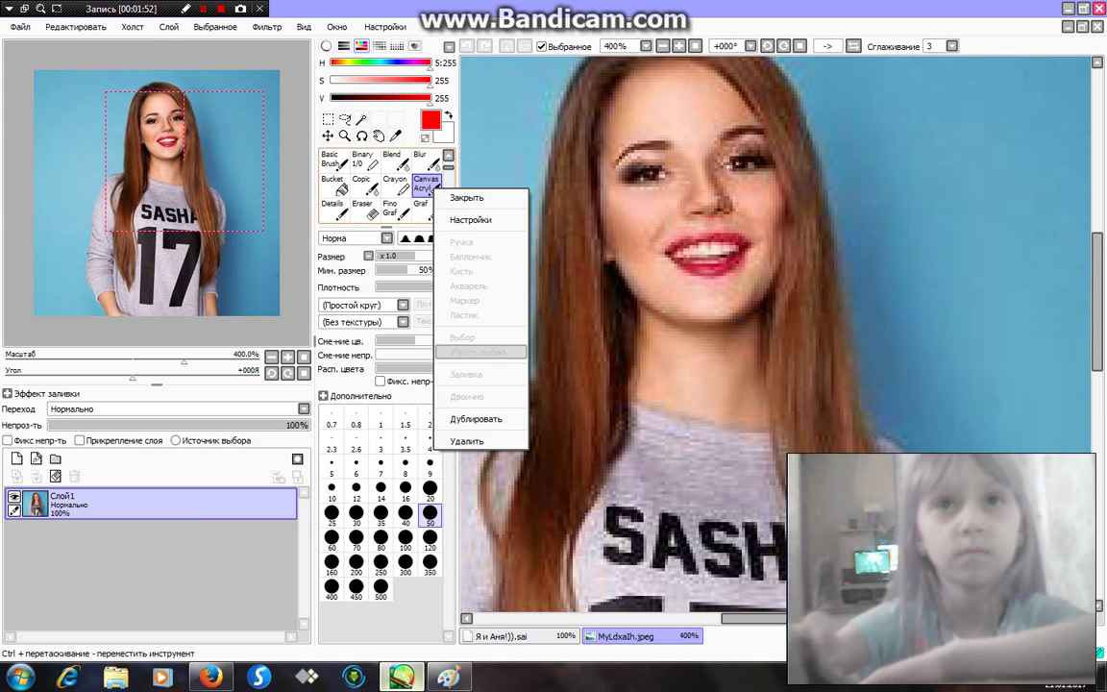
left_click(474, 436)
left_click(535, 389)
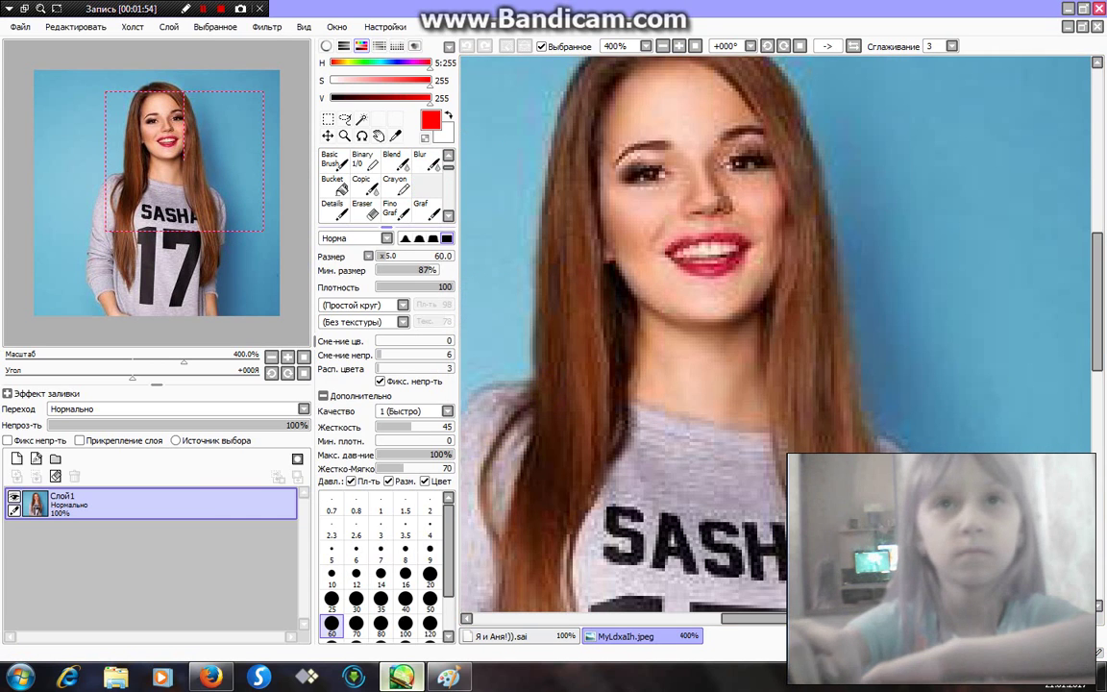
Duplicate the Sel Pen tool at size 4 and zoom the canvas to 1200%.
scroll(449, 216, "down", 2)
scroll(449, 216, "down", 2)
scroll(449, 215, "down", 2)
right_click(354, 209)
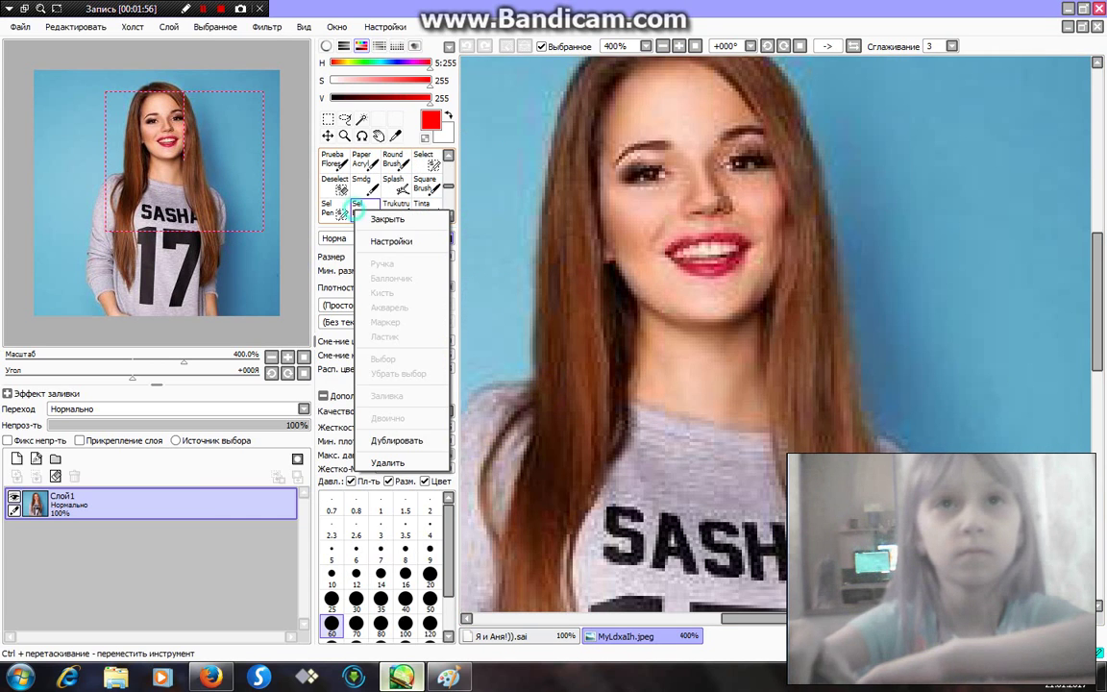
left_click(332, 209)
right_click(344, 209)
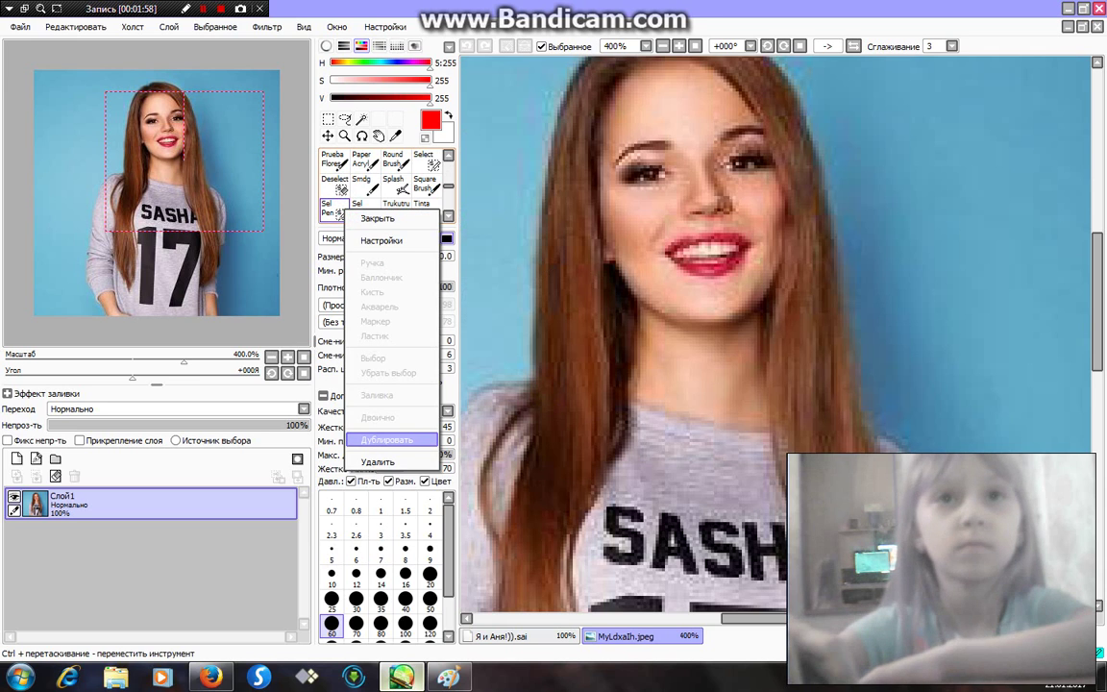
left_click(384, 439)
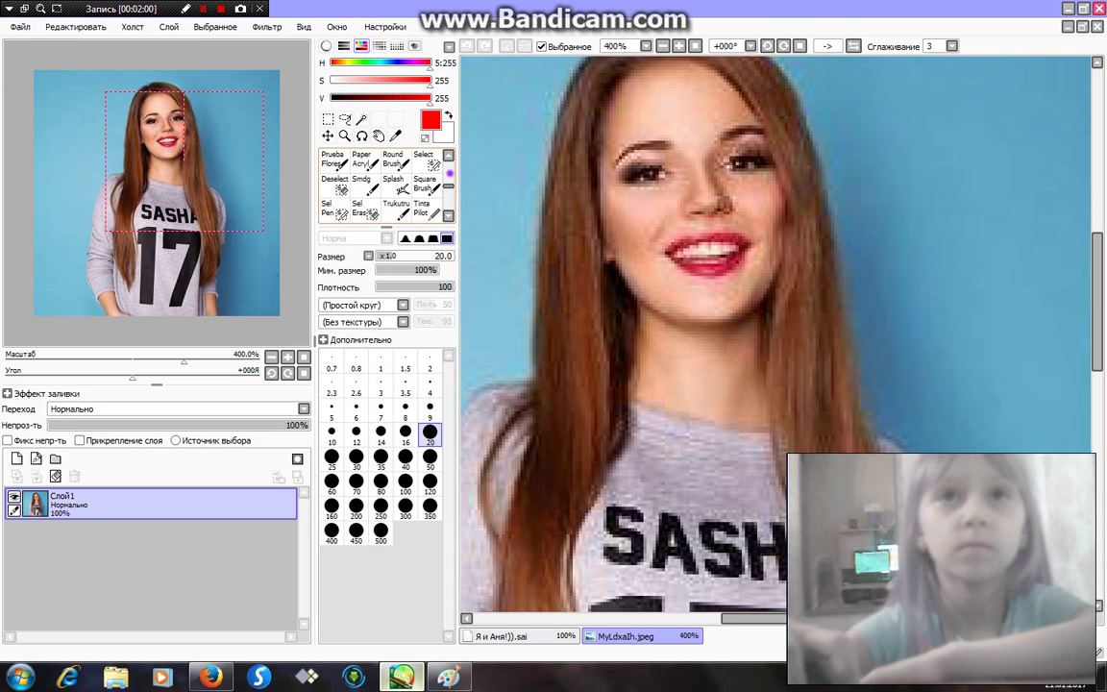
scroll(447, 161, "up", 5)
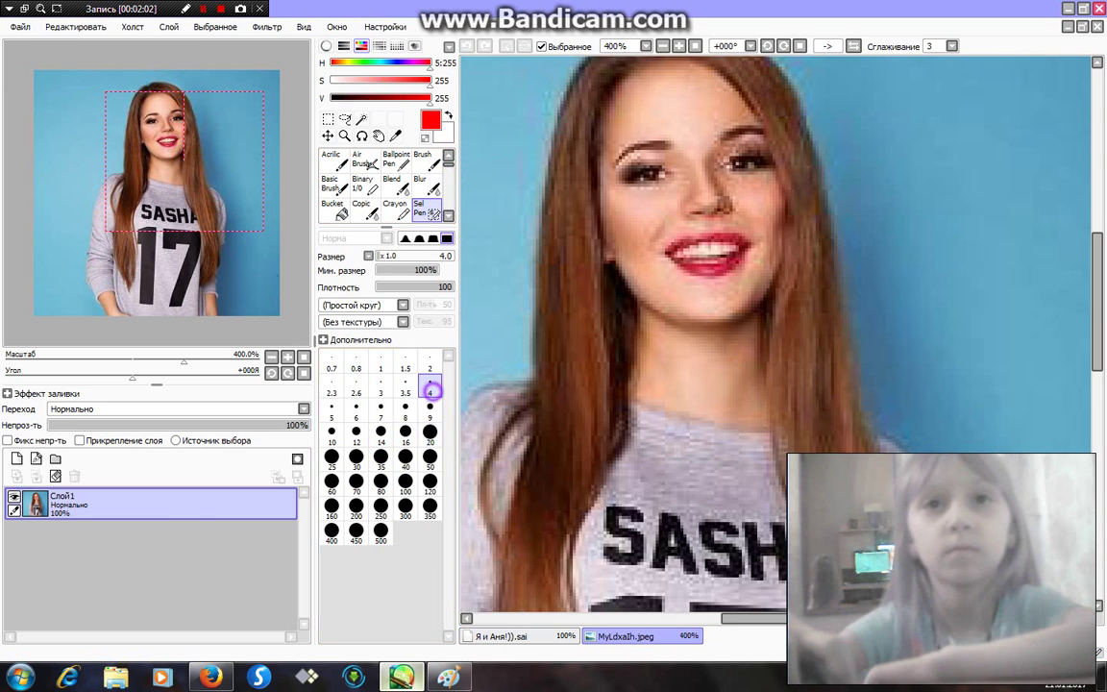
scroll(220, 183, "up", 2)
scroll(221, 183, "up", 2)
Select the lips with a size-2 selection pen, test with black Binary paint, and undo.
scroll(220, 183, "up", 2)
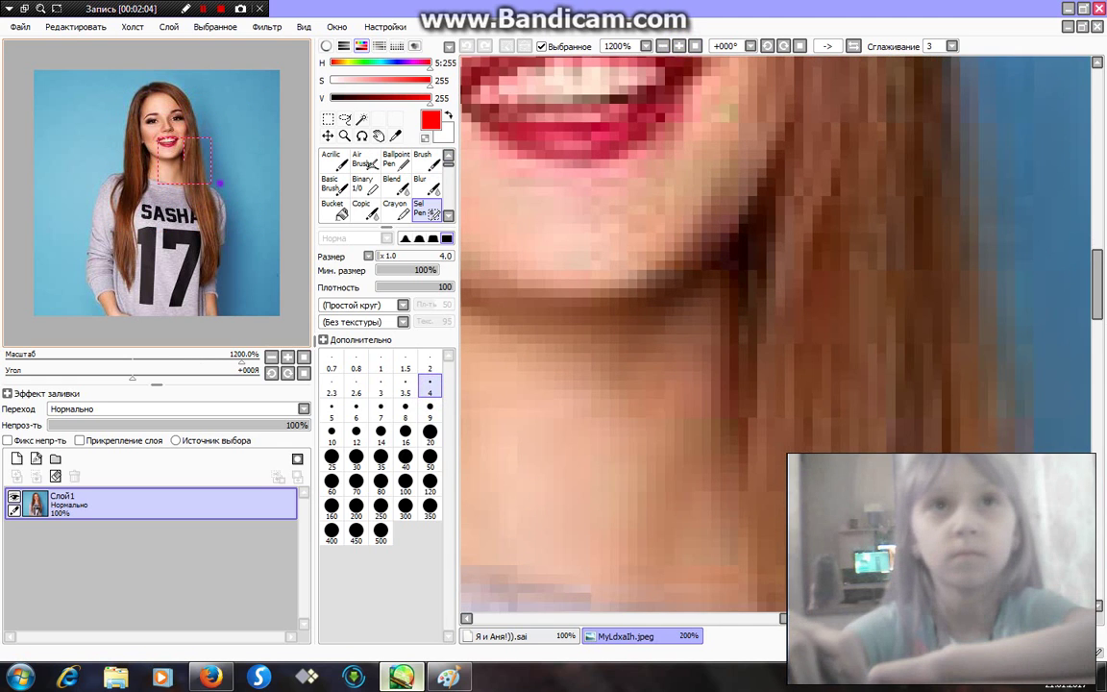
left_click_drag(220, 183, 203, 169)
left_click(429, 360)
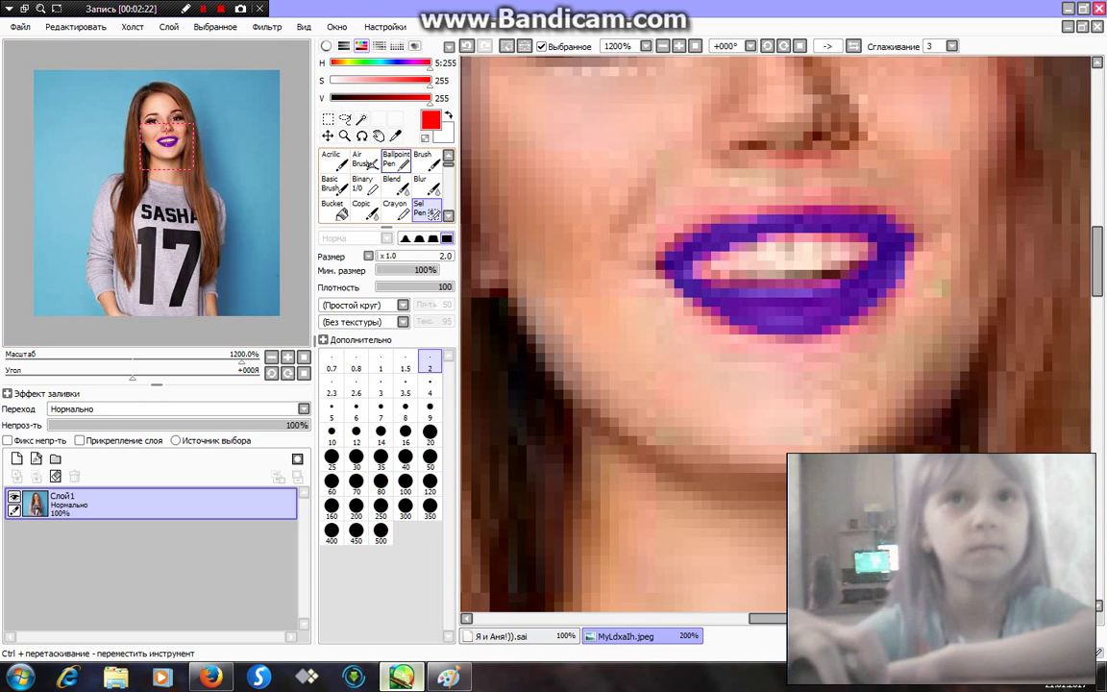
left_click(542, 46)
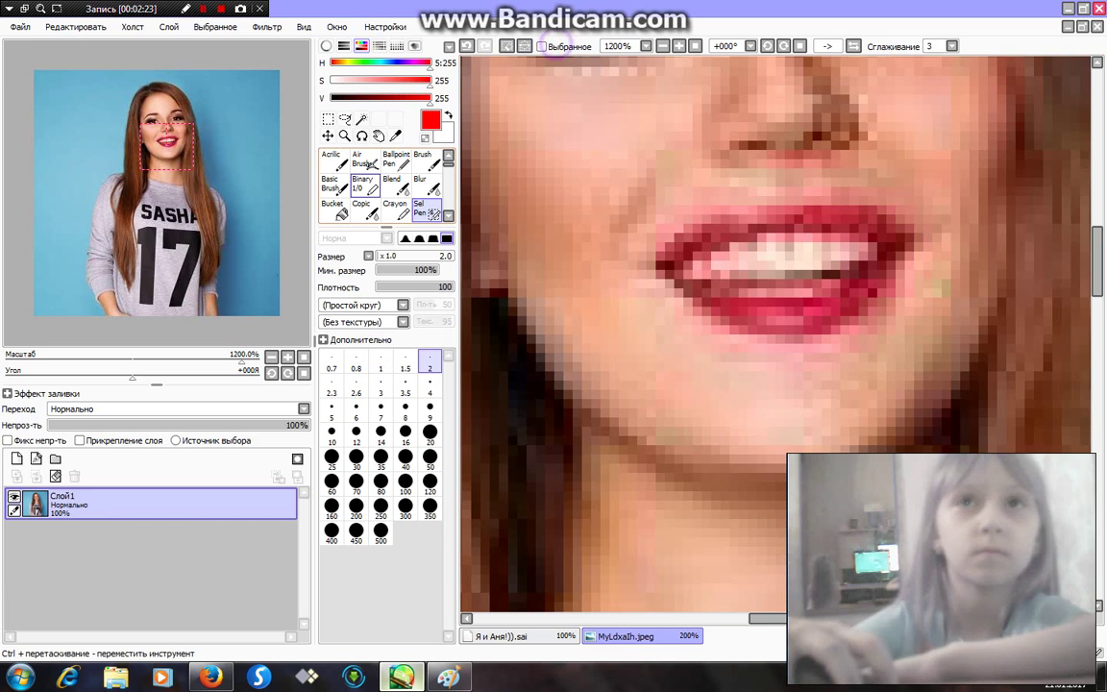
left_click(363, 183)
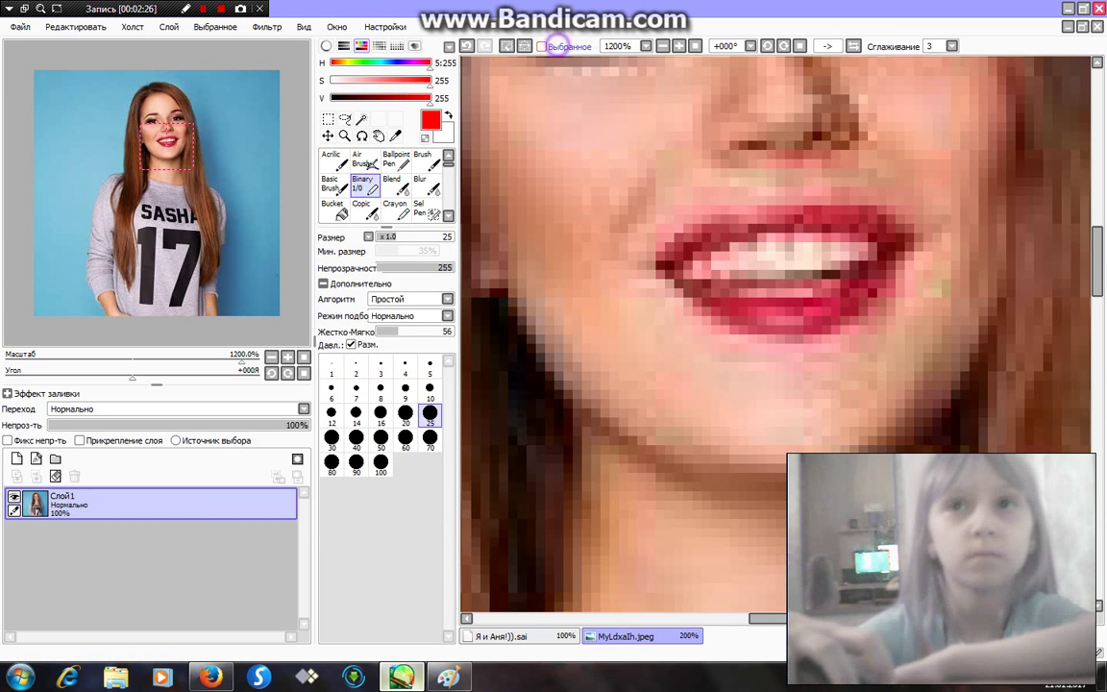
left_click_drag(672, 259, 889, 234)
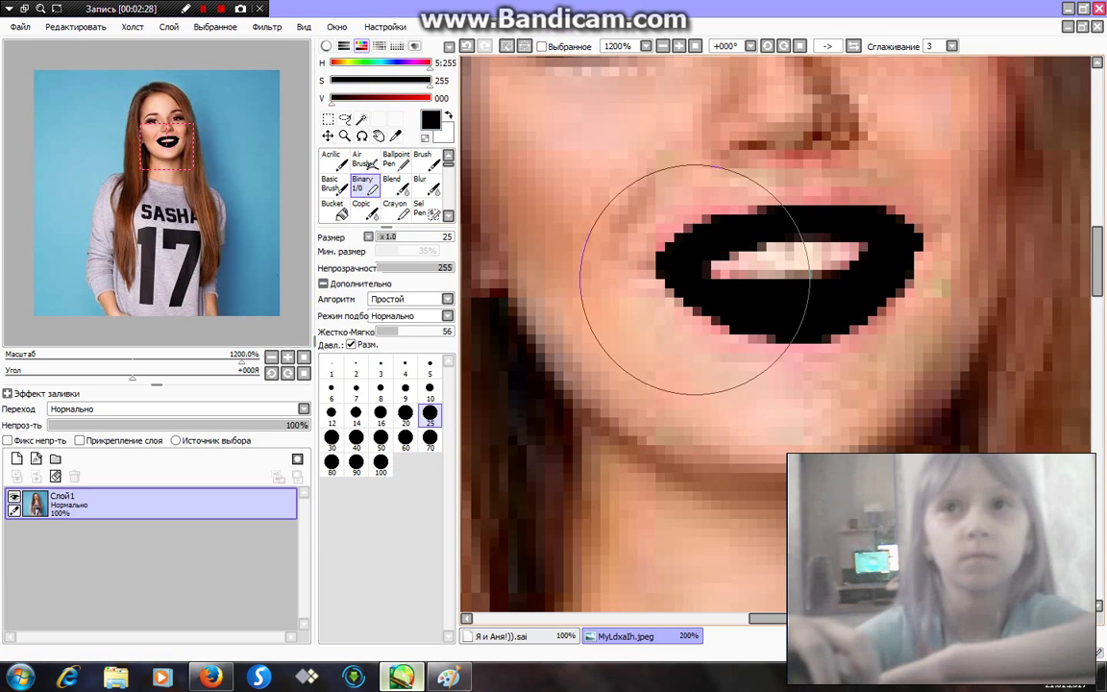
left_click(466, 46)
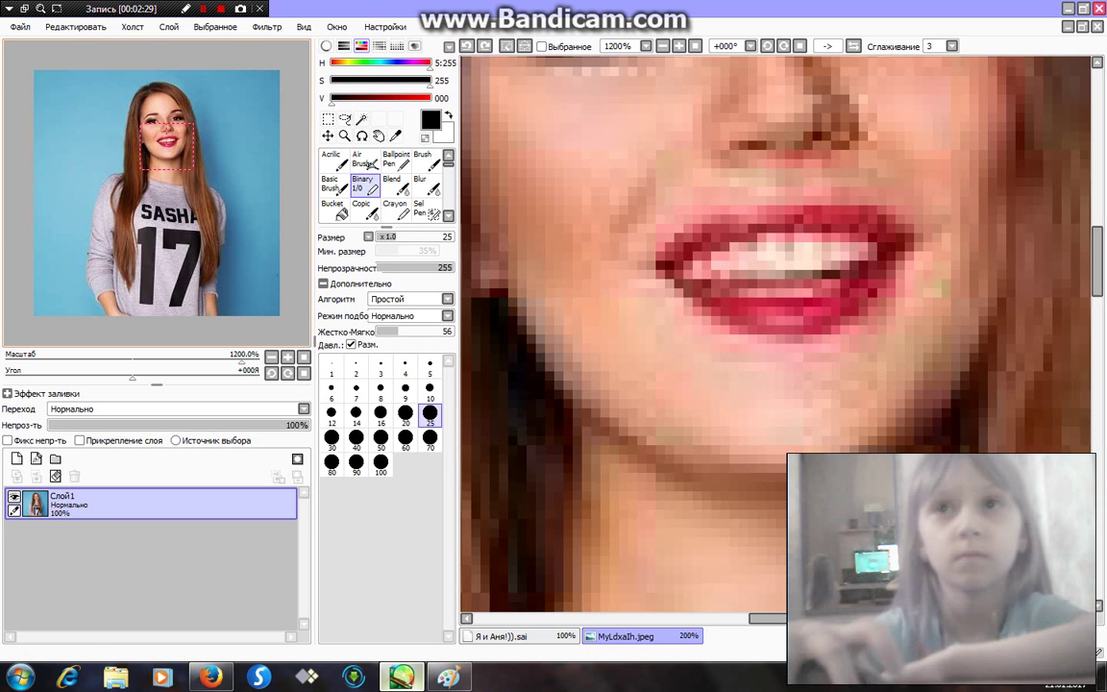
left_click(267, 26)
Apply Hue and Saturation to the lips with hue -32 and saturation +100.
left_click(289, 45)
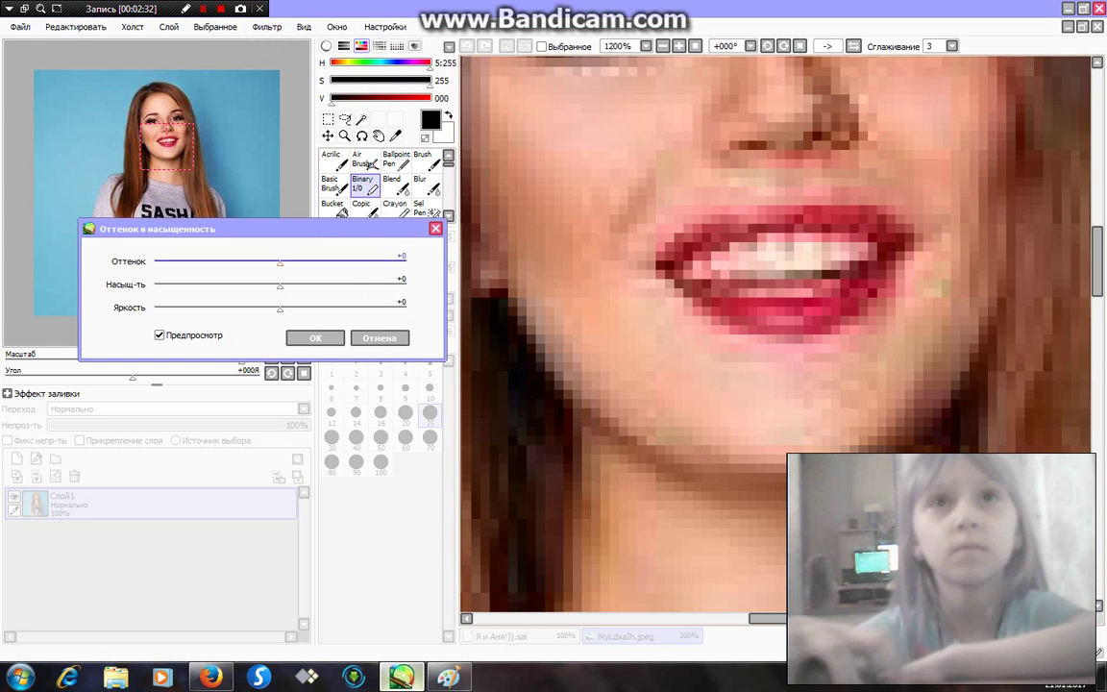
left_click_drag(274, 265, 253, 263)
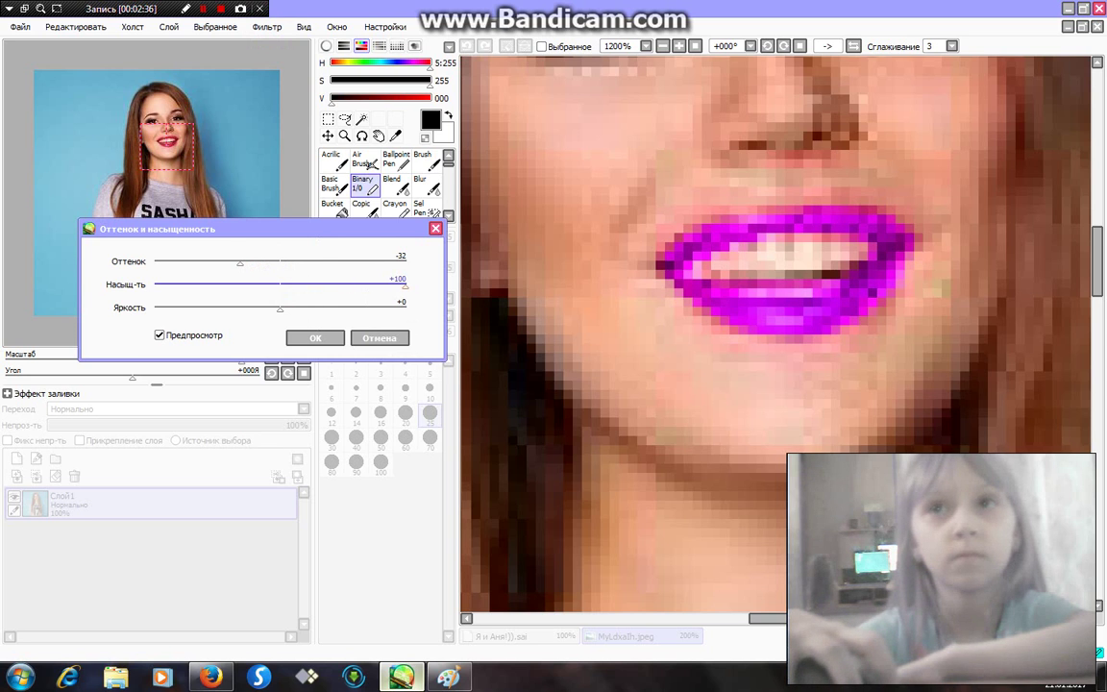
left_click_drag(285, 313, 293, 309)
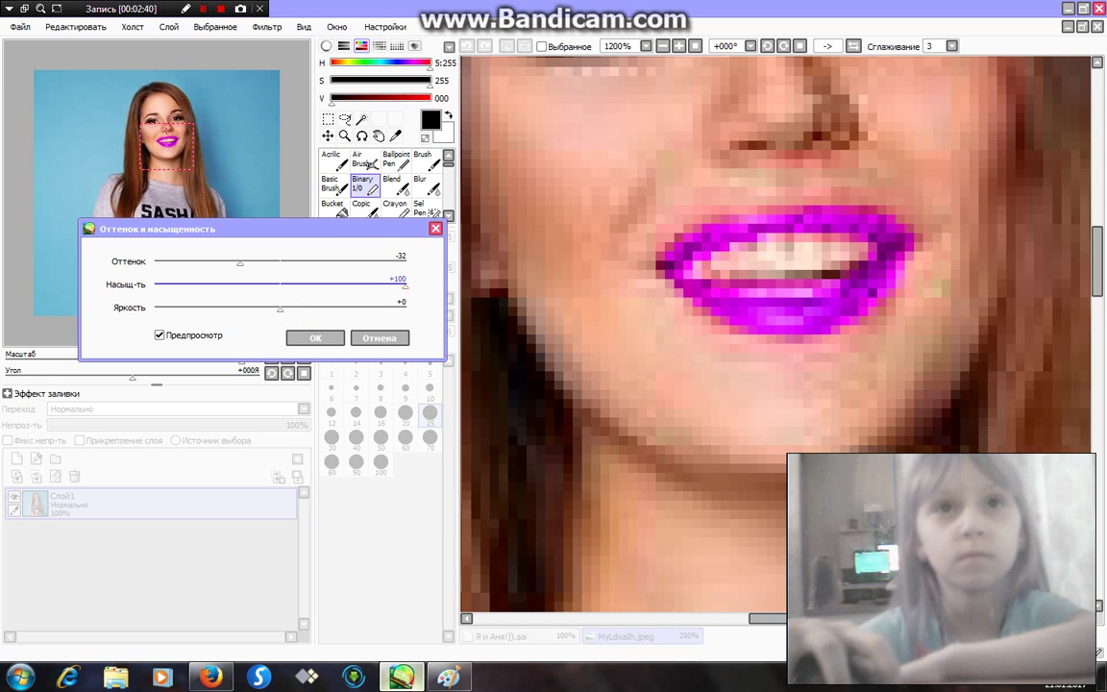
left_click(315, 337)
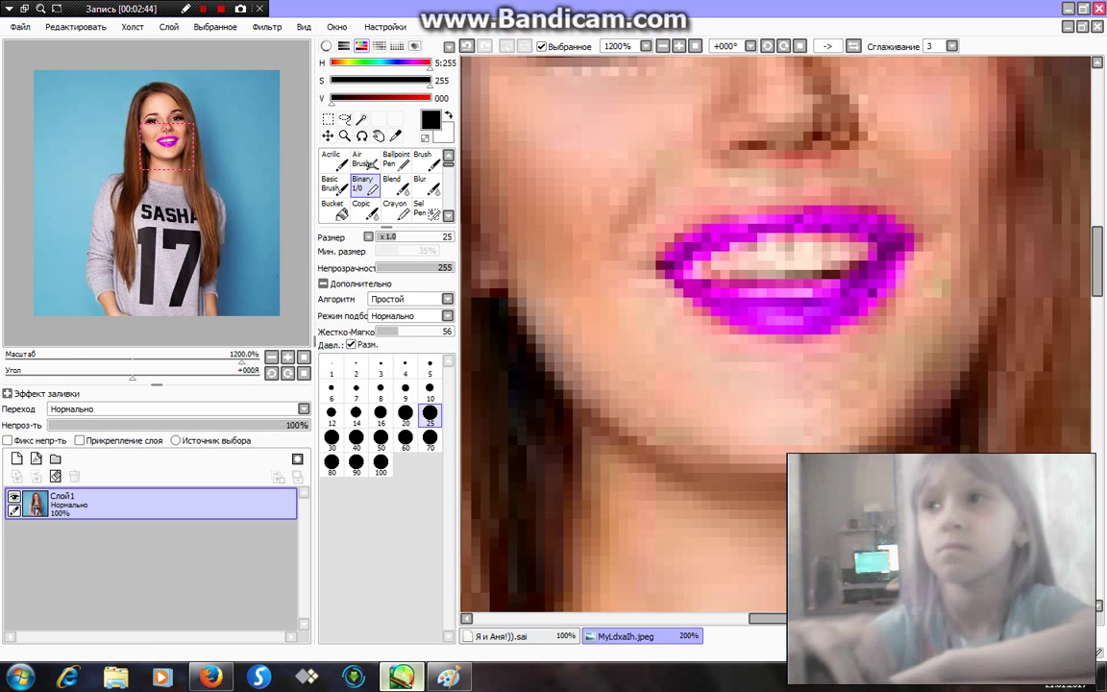
Paint a selection-pen mask over both upper eyelids, panning between the eyes.
scroll(778, 337, "up", 3)
scroll(769, 336, "up", 2)
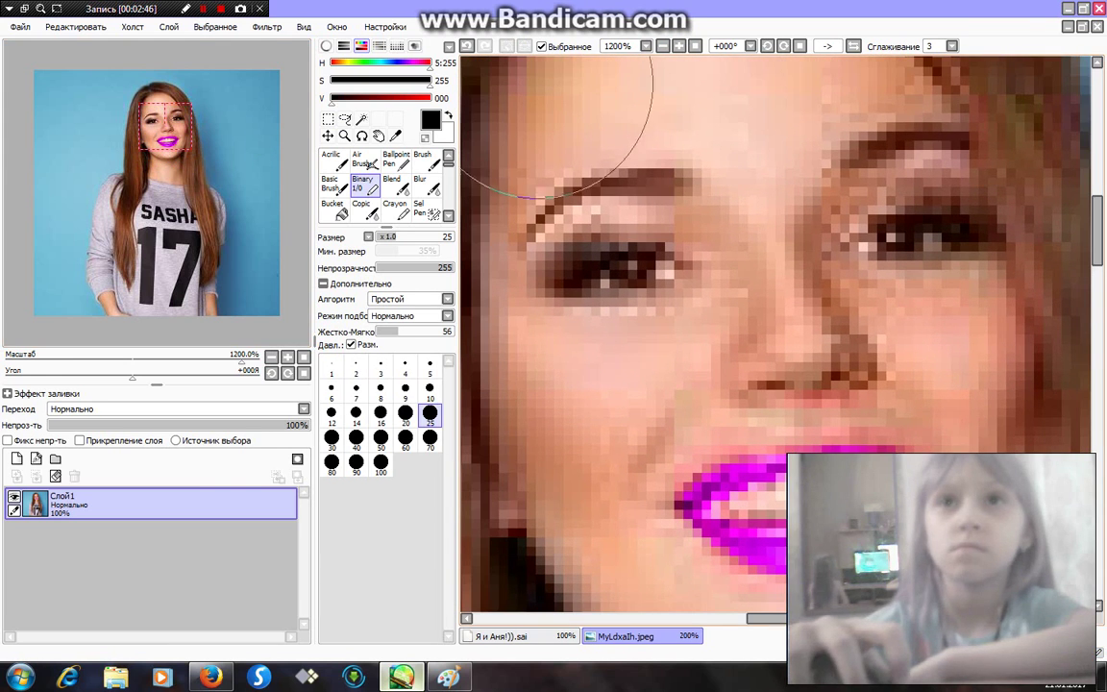
left_click(425, 209)
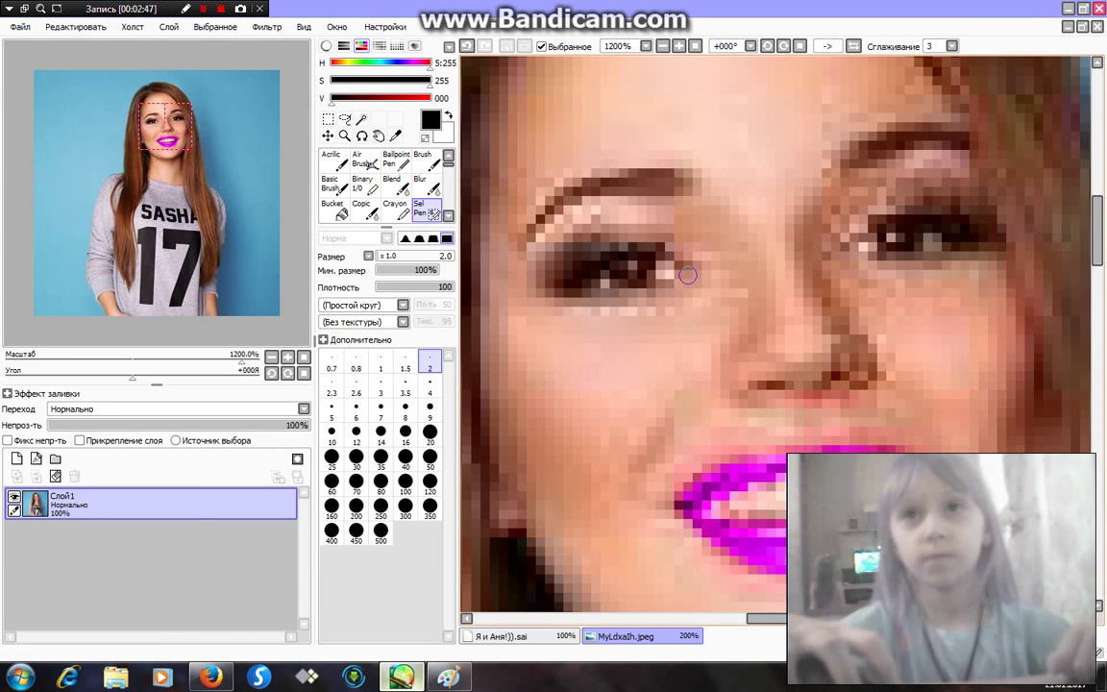
mouse_move(681, 274)
left_mouse_down()
mouse_move(668, 230)
mouse_move(603, 209)
left_mouse_up()
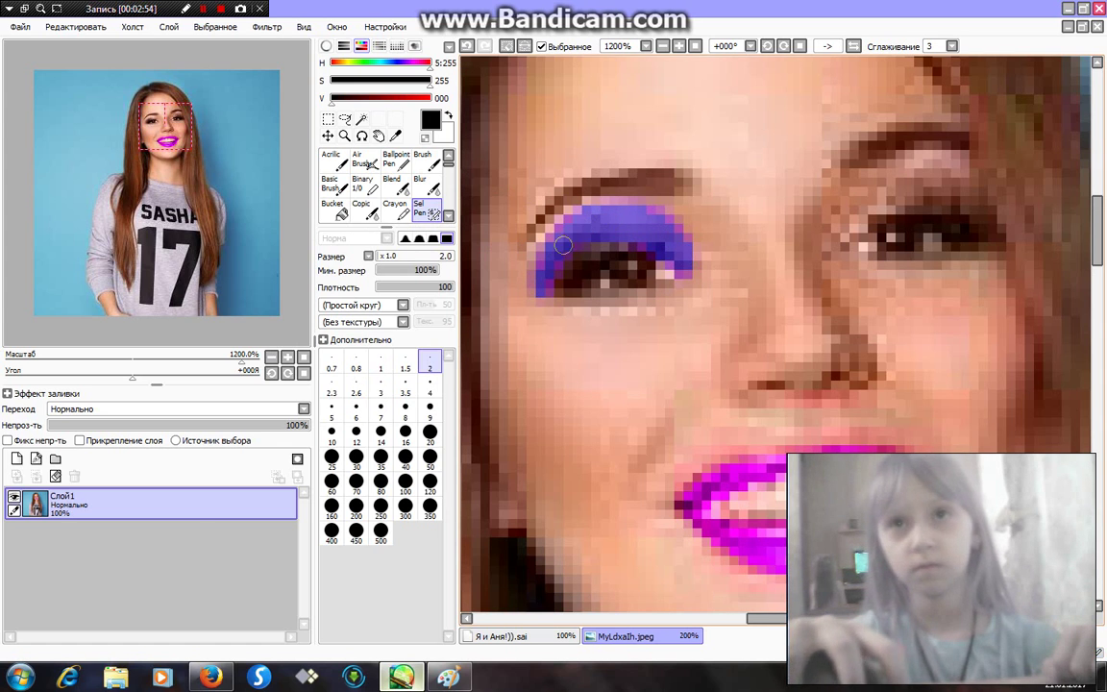
left_click_drag(250, 160, 524, 214)
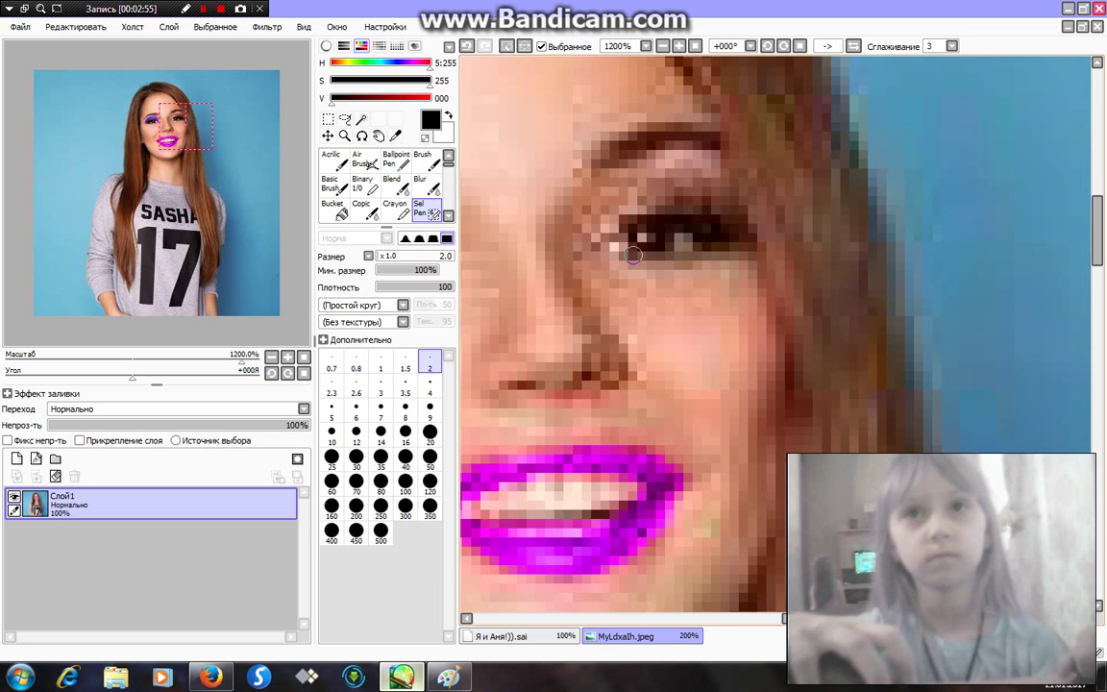
left_click_drag(606, 231, 665, 170)
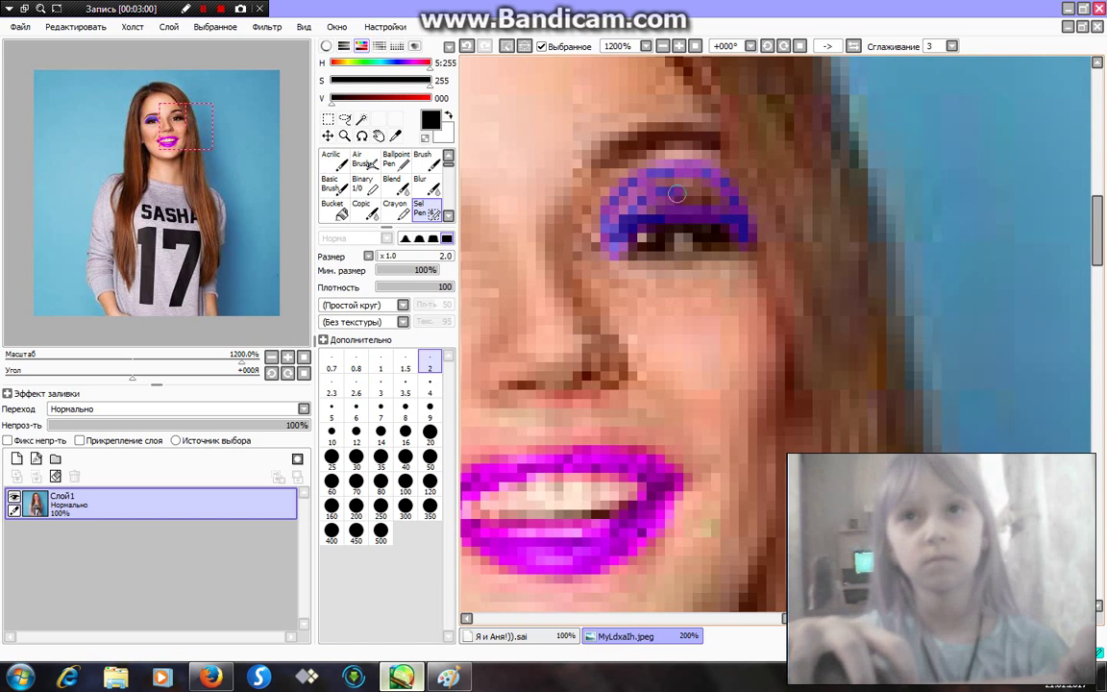
left_click_drag(613, 219, 678, 178)
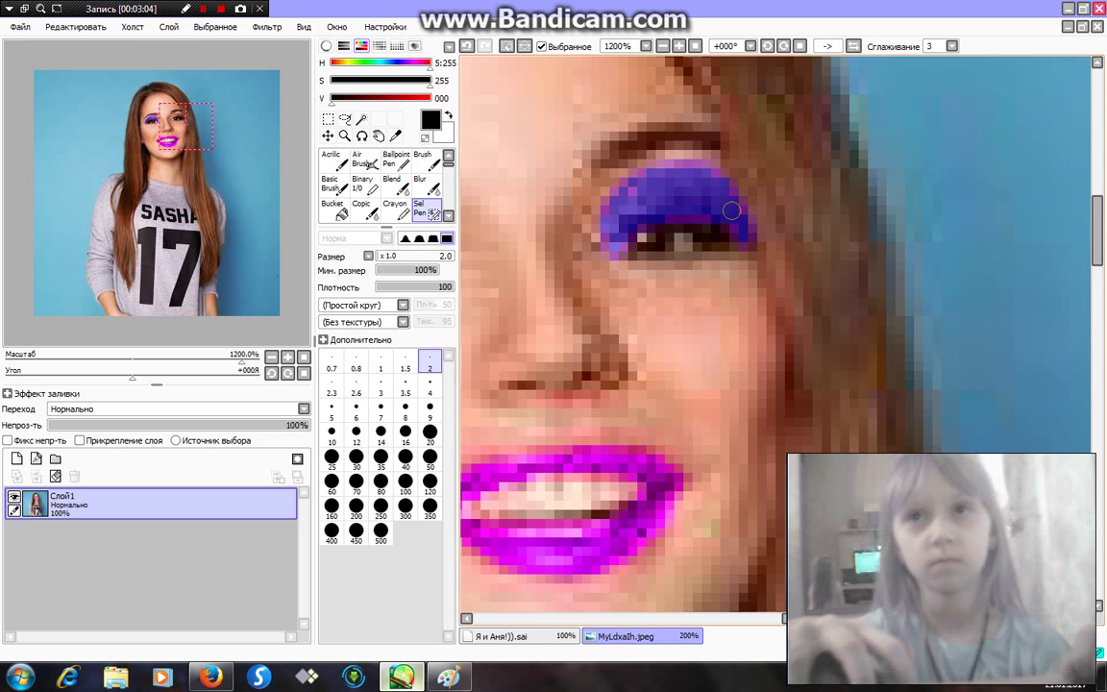
left_click_drag(187, 125, 173, 127)
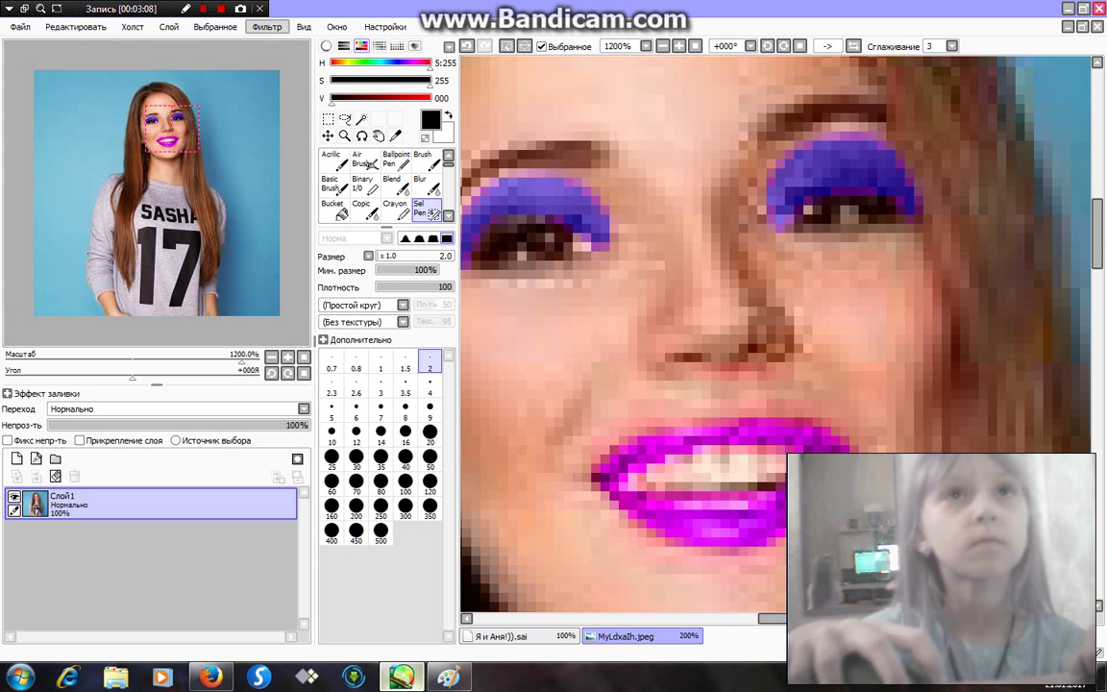
Apply Hue and Saturation to the eyelid selection: hue -73, saturation -33, brightness -4.
left_click(362, 182)
left_click(267, 27)
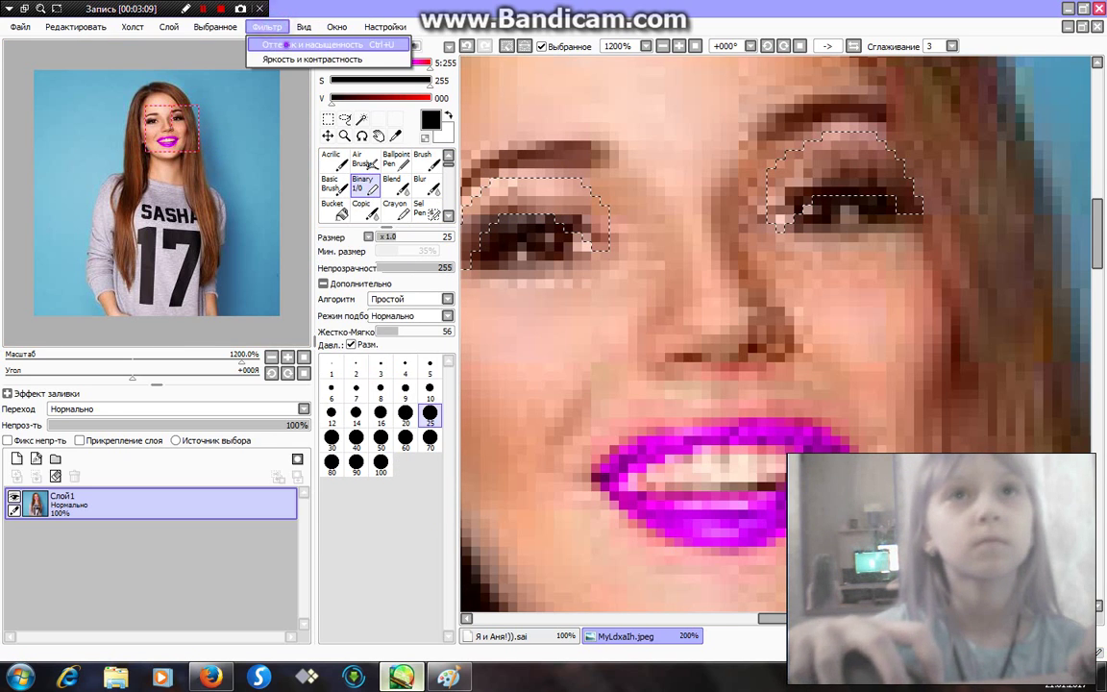
mouse_move(280, 260)
left_mouse_down()
mouse_move(311, 262)
mouse_move(155, 262)
mouse_move(189, 262)
left_mouse_up()
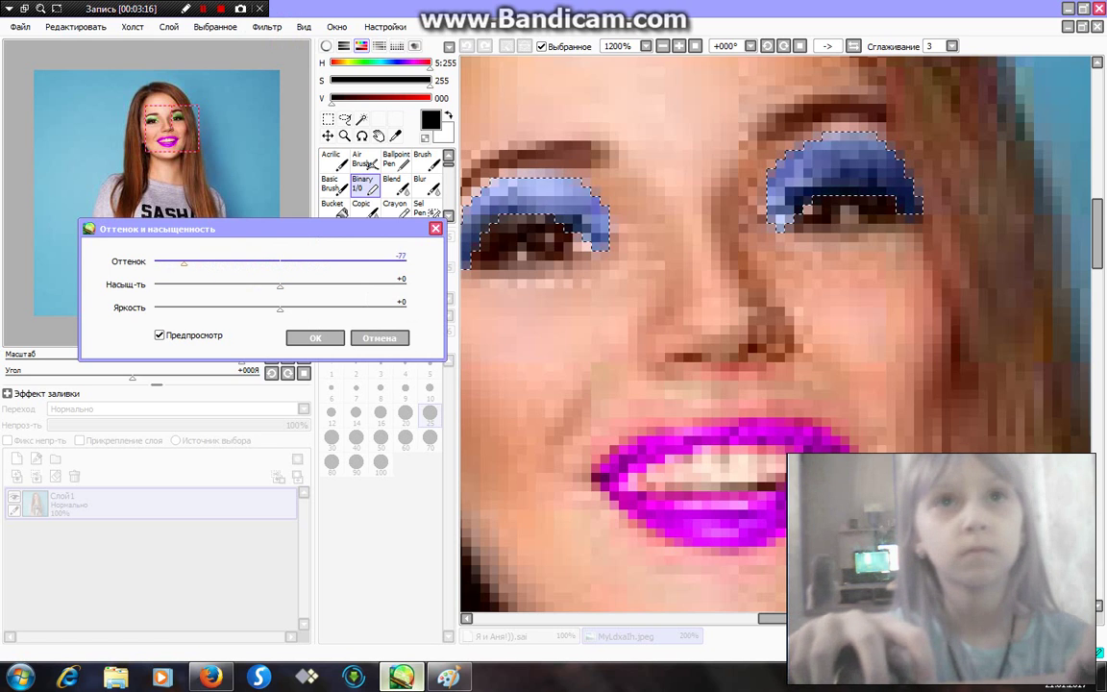
left_click_drag(279, 285, 239, 287)
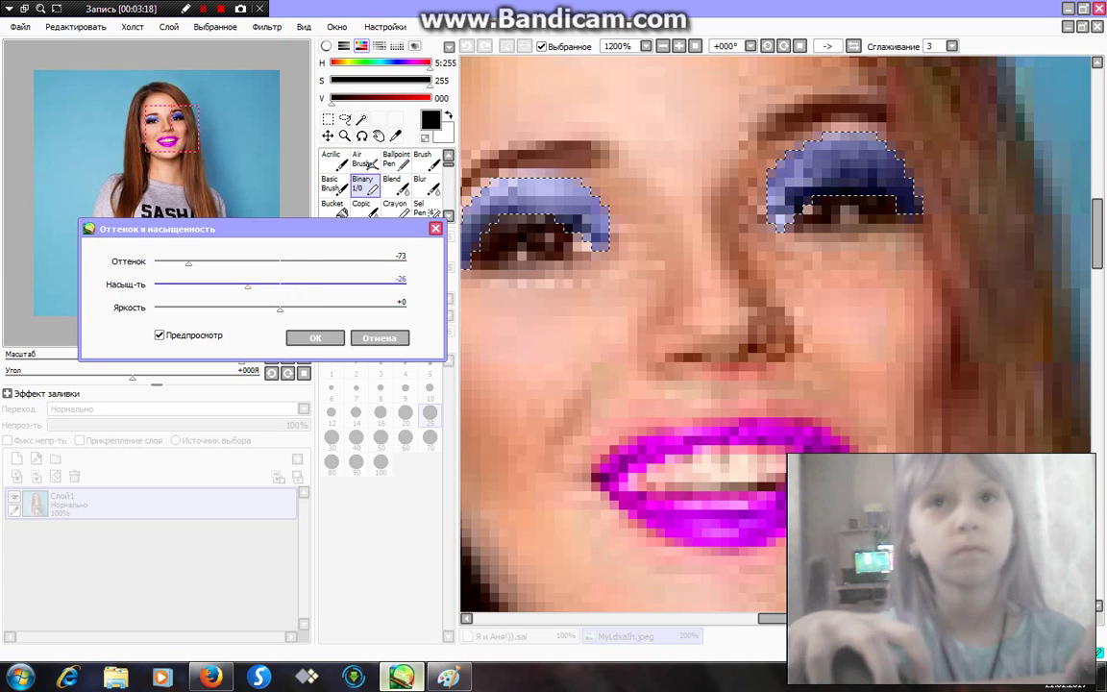
mouse_move(283, 307)
left_mouse_down()
mouse_move(294, 307)
mouse_move(275, 307)
left_mouse_up()
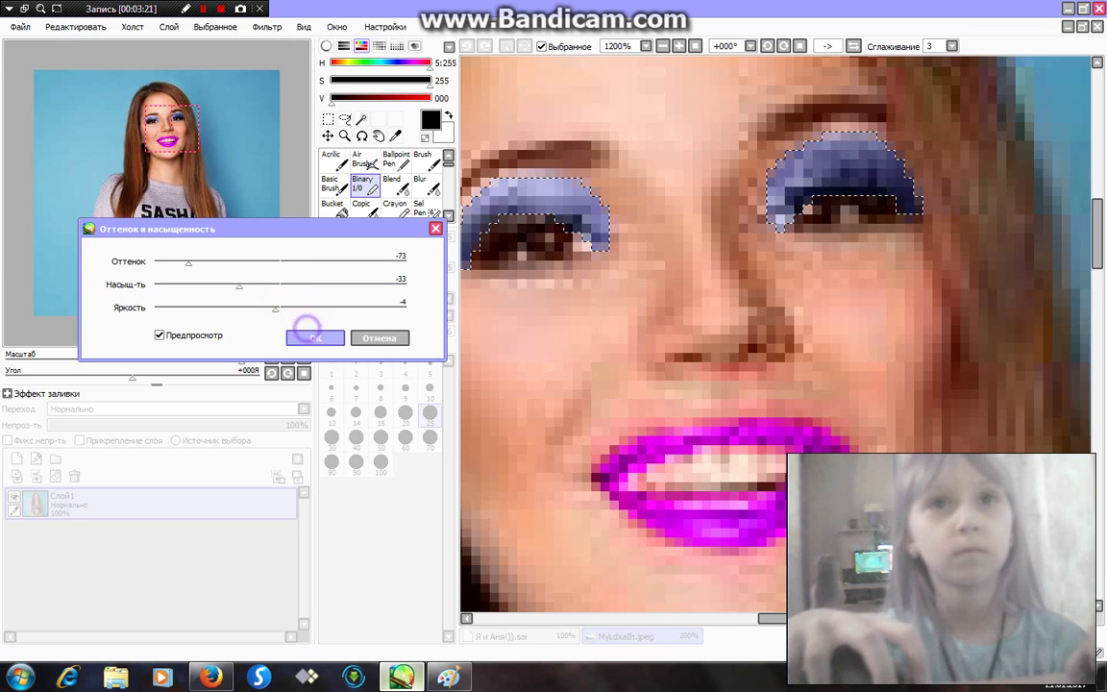
left_click(310, 331)
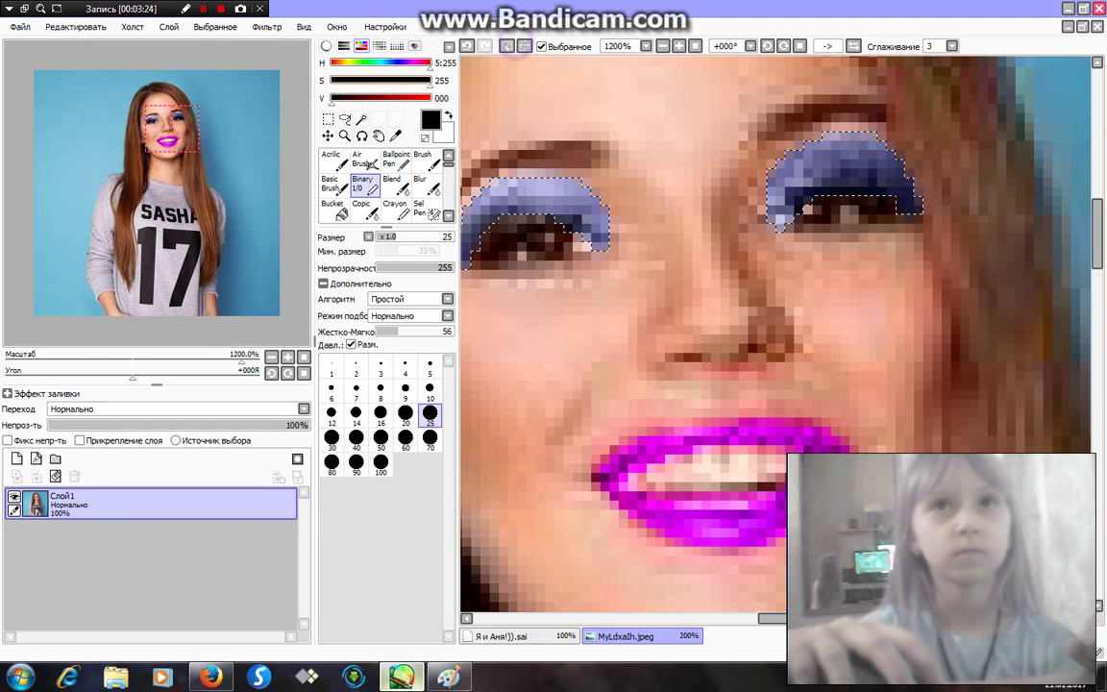
Bring the lips and cheek into view, add a new empty layer, then delete it.
left_click_drag(624, 384, 807, 240)
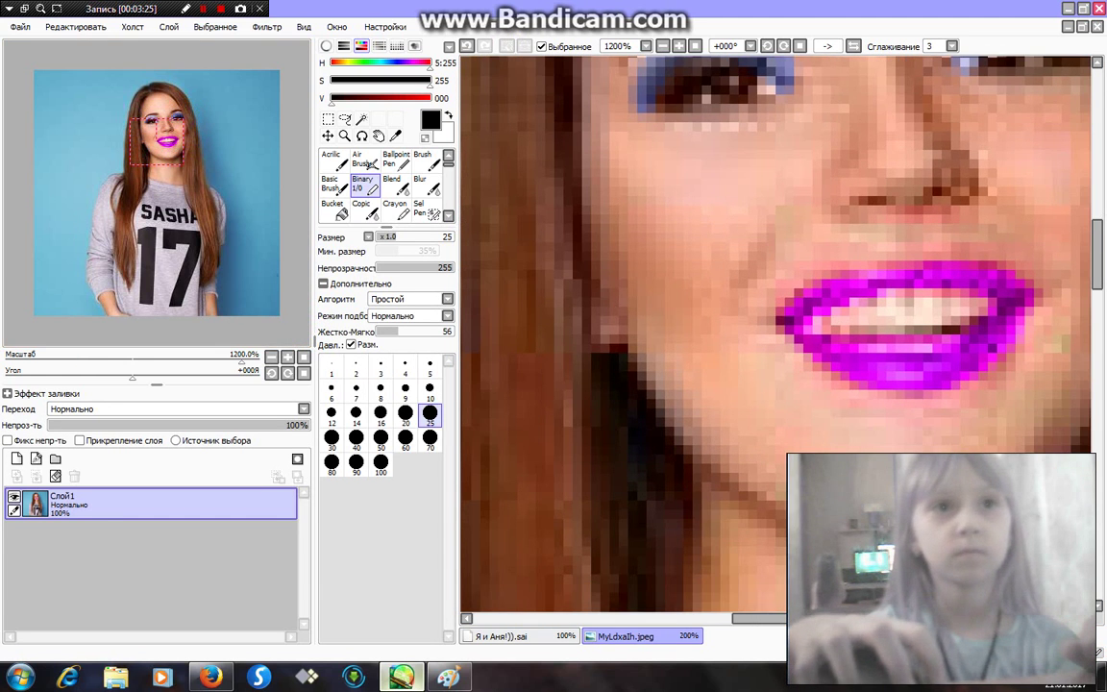
left_click(17, 458)
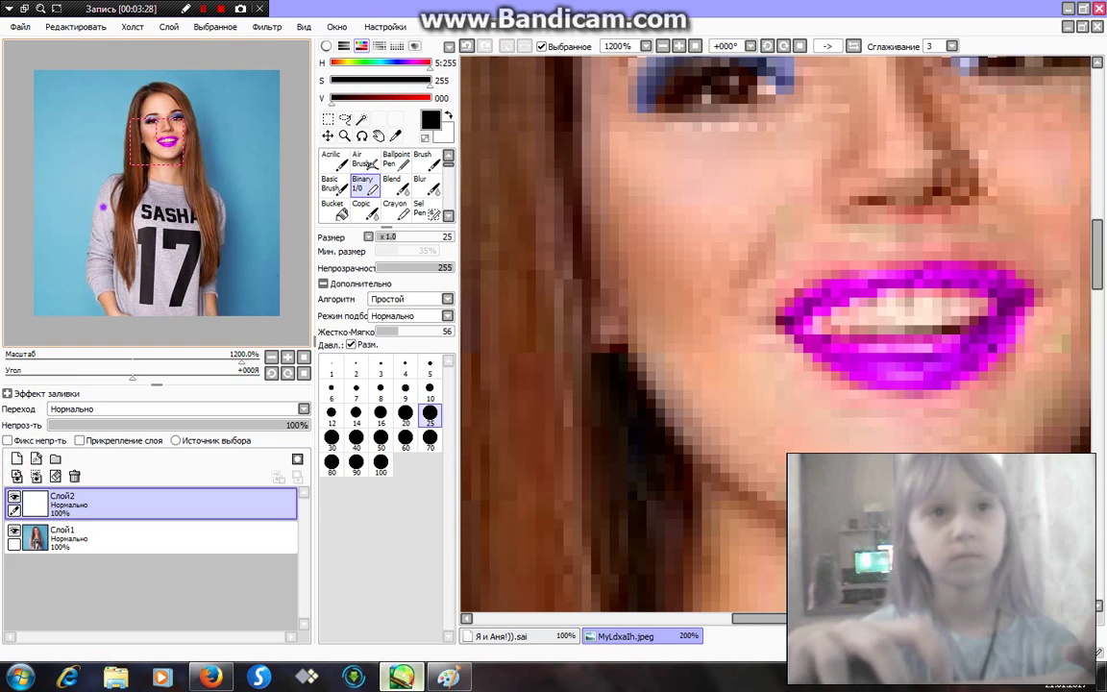
left_click_drag(155, 140, 156, 142)
left_click(74, 476)
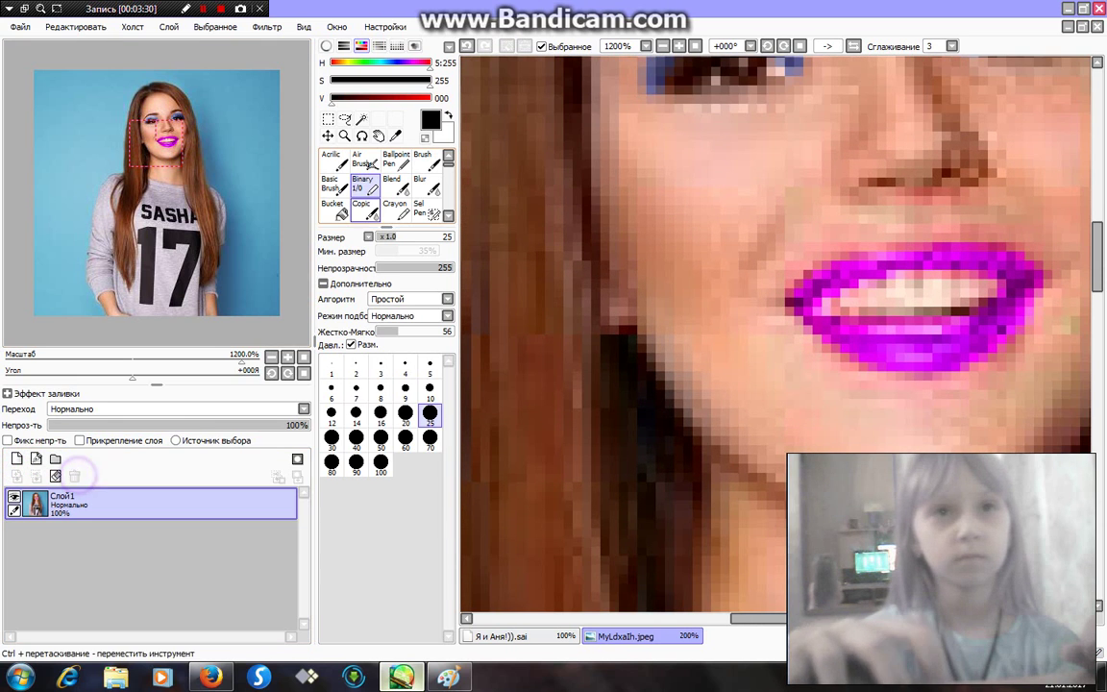
Dot round blush spots on both cheeks with the Selection Pen and turn them into a selection.
left_click(423, 208)
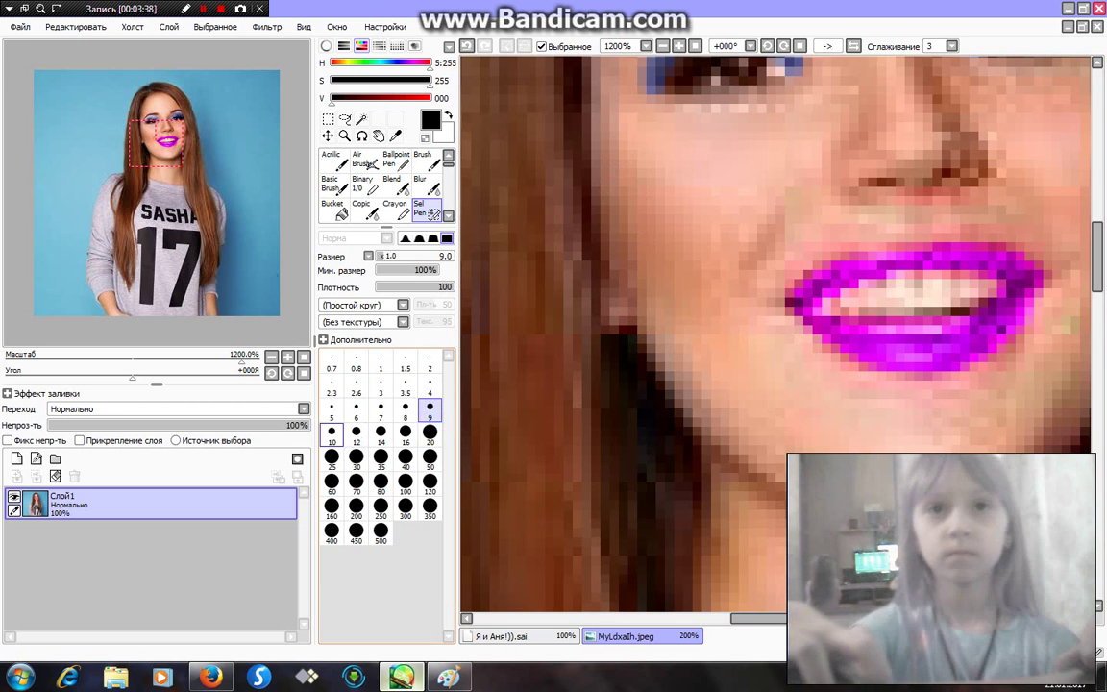
left_click(682, 208)
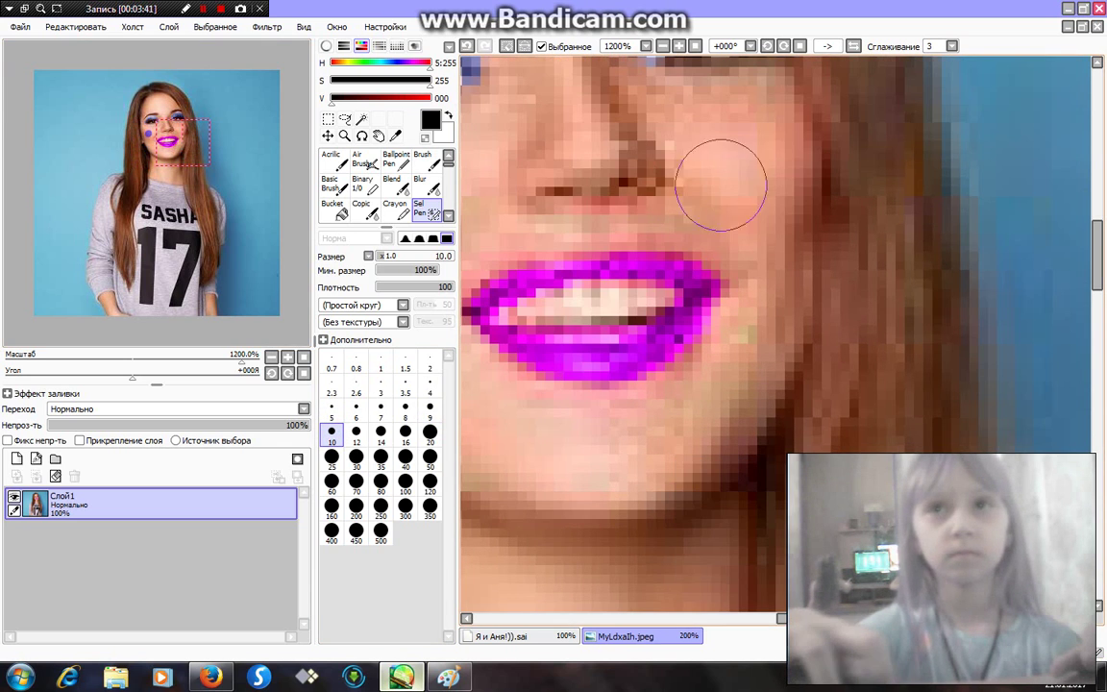
left_click(762, 173)
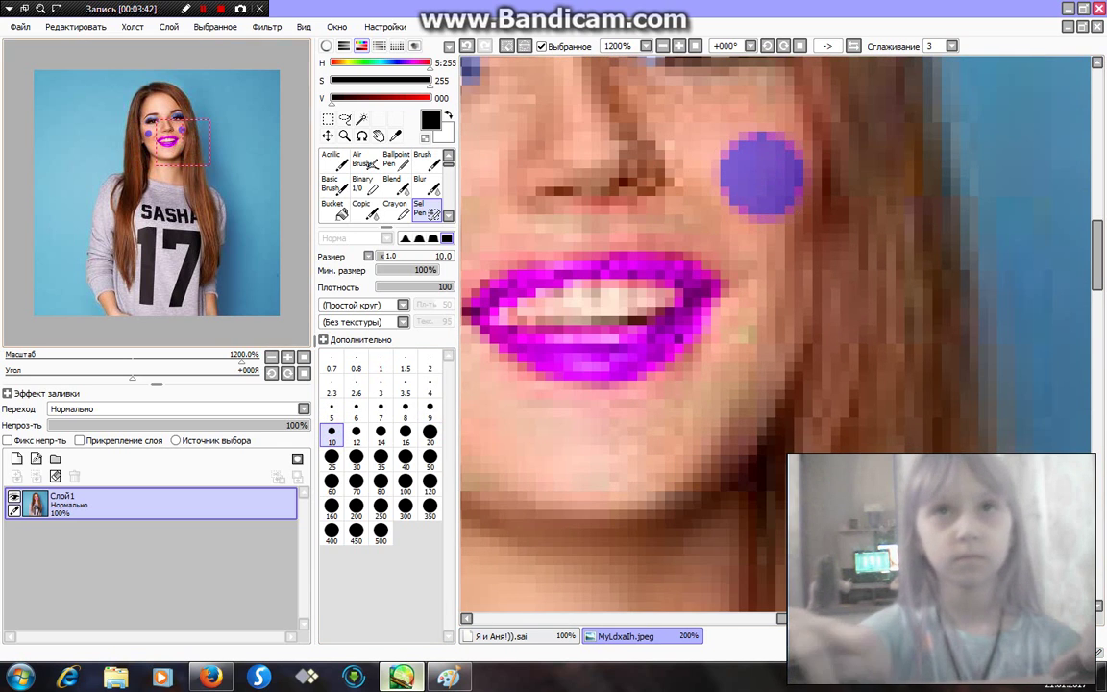
left_click(266, 26)
left_click(363, 184)
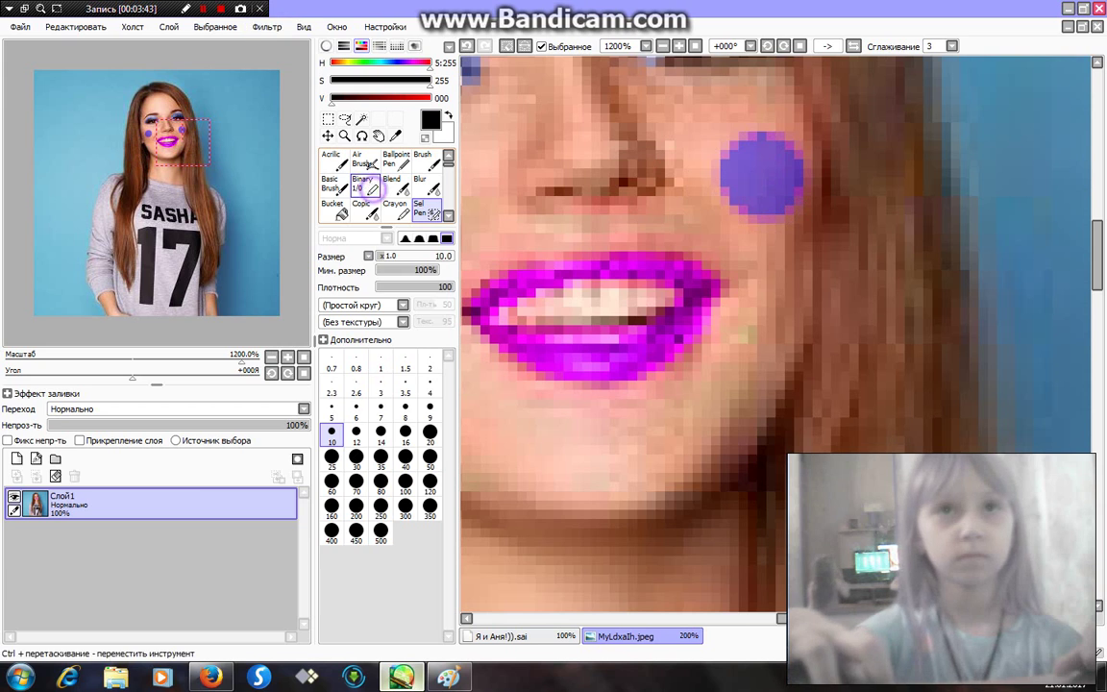
left_click(266, 26)
Recolour the cheek spots pink with hue -18, saturation +100 and brightness +14.
left_click(298, 44)
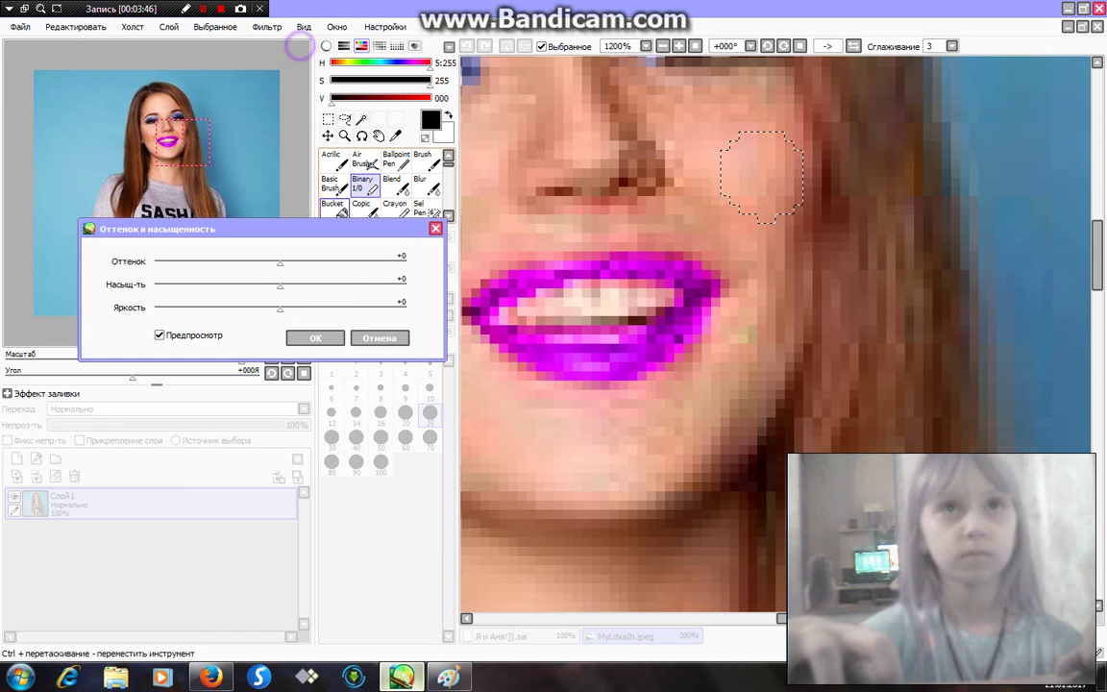
left_click_drag(280, 261, 265, 261)
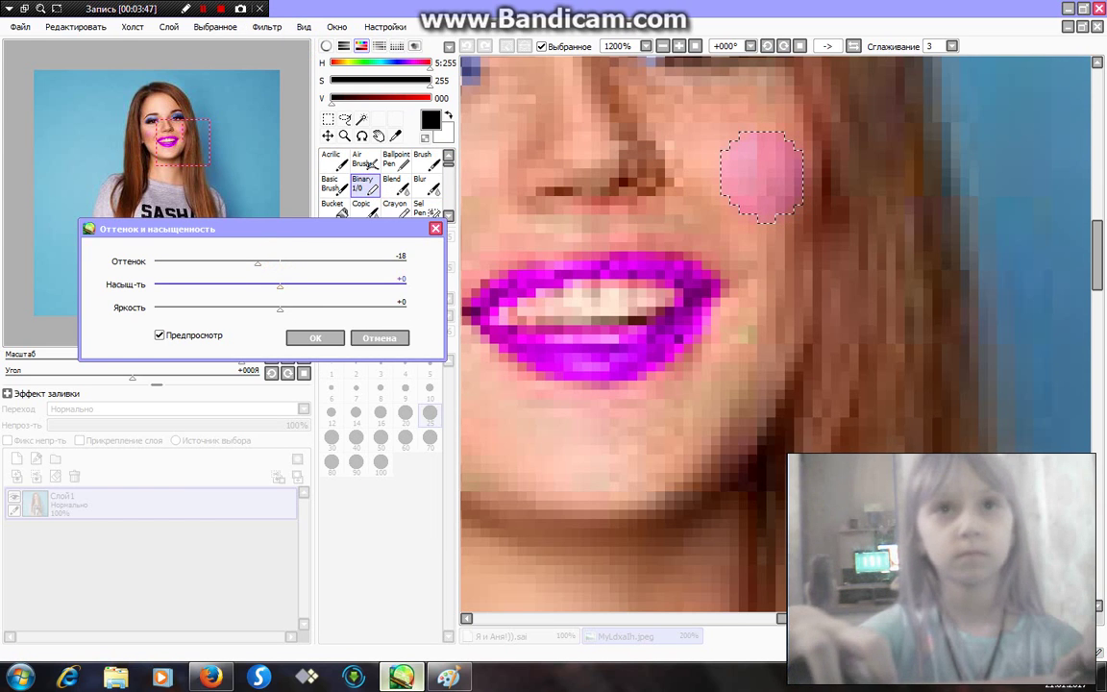
left_click_drag(280, 307, 296, 308)
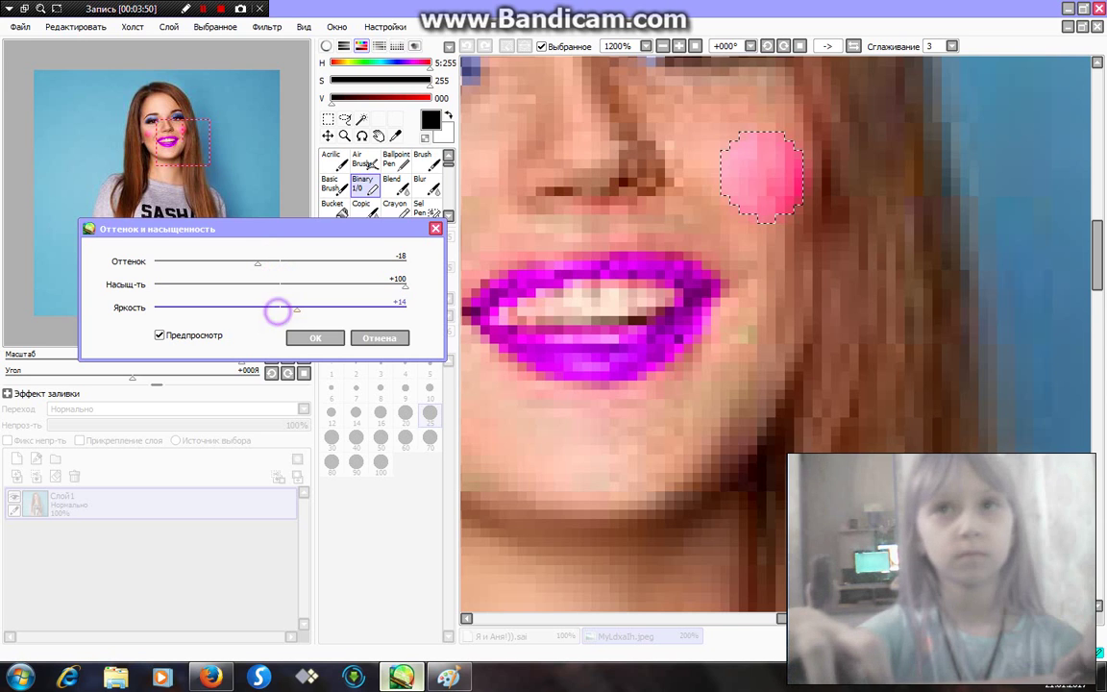
left_click(315, 338)
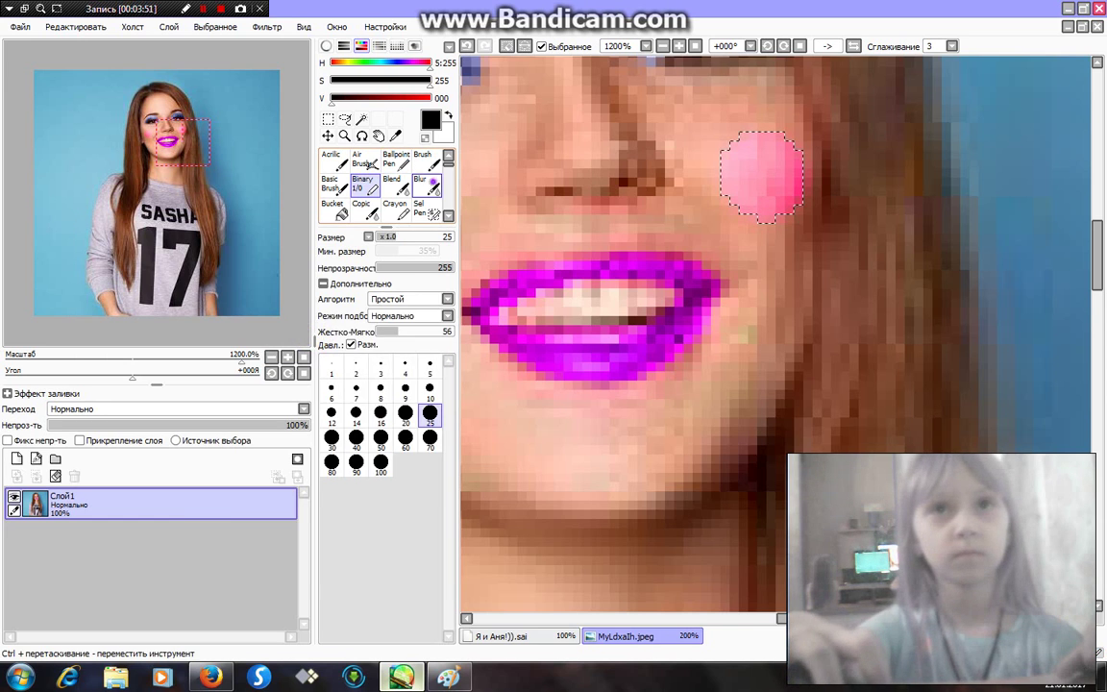
Switch to the Blur tool at size 9 to soften the blush edges.
left_click(430, 181)
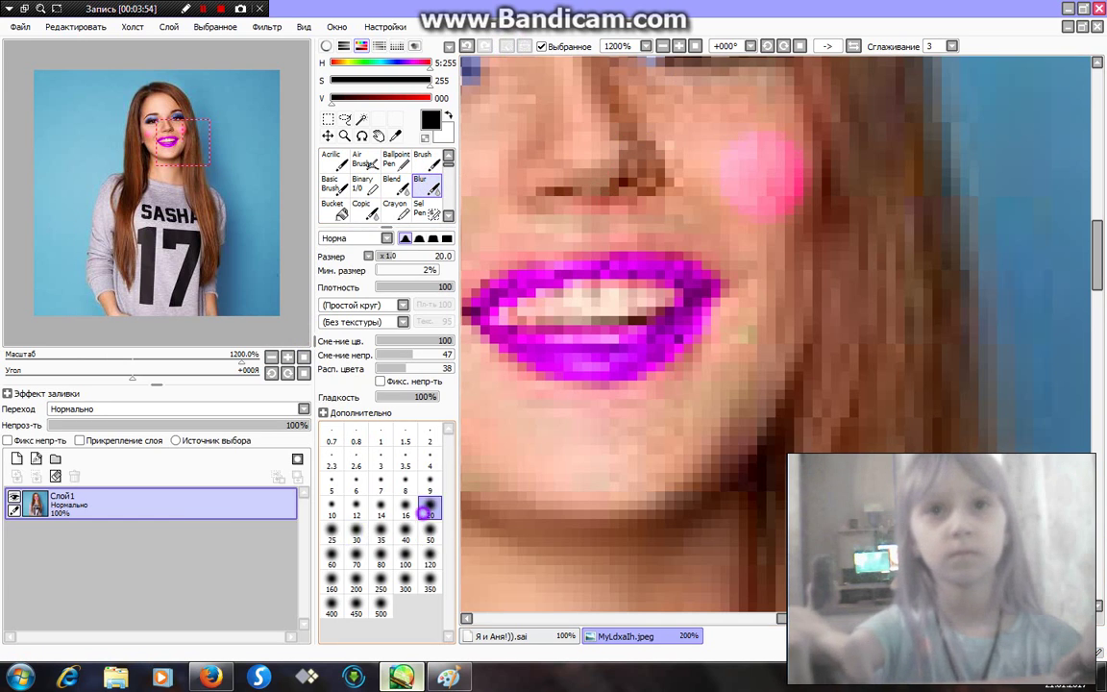
key("bracketleft")
key("bracketleft")
key("bracketleft")
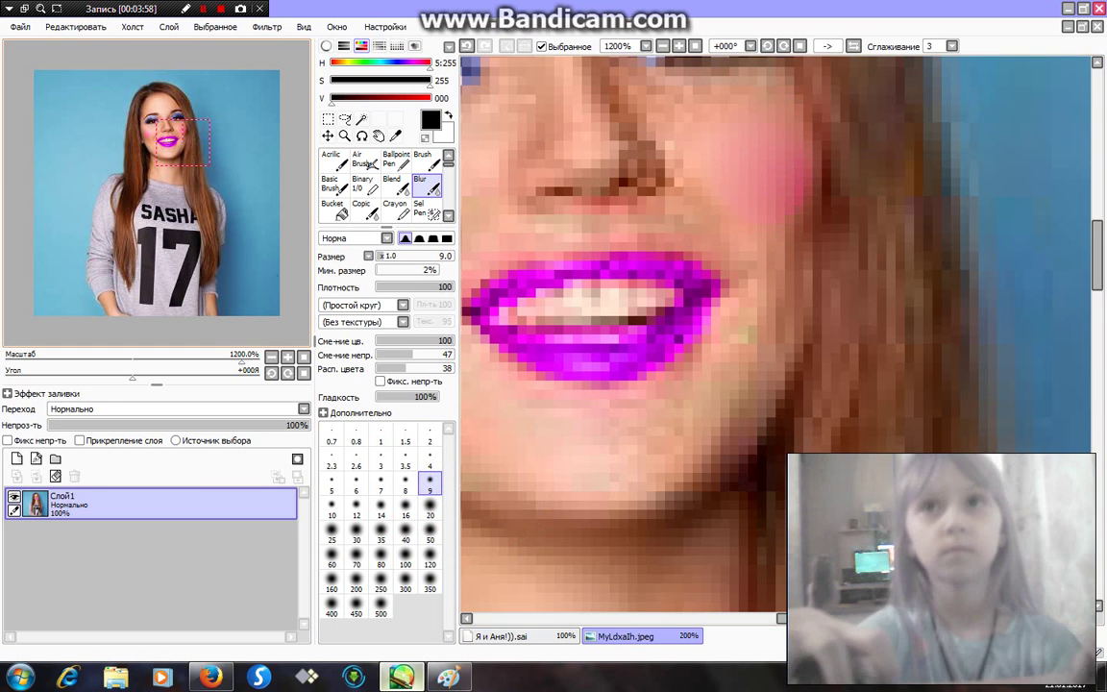
scroll(769, 336, "left", 5)
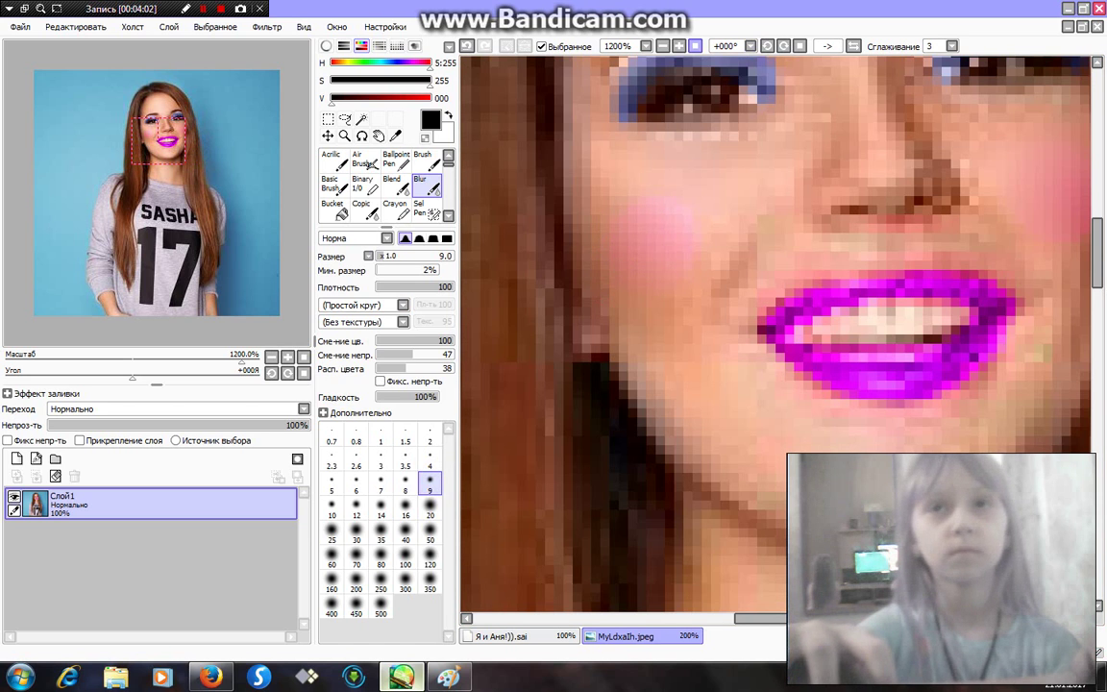
Zoom to 300%, try a Branches-shaped Blend stroke beside the hair, then undo it.
left_click(694, 46)
left_click(678, 46)
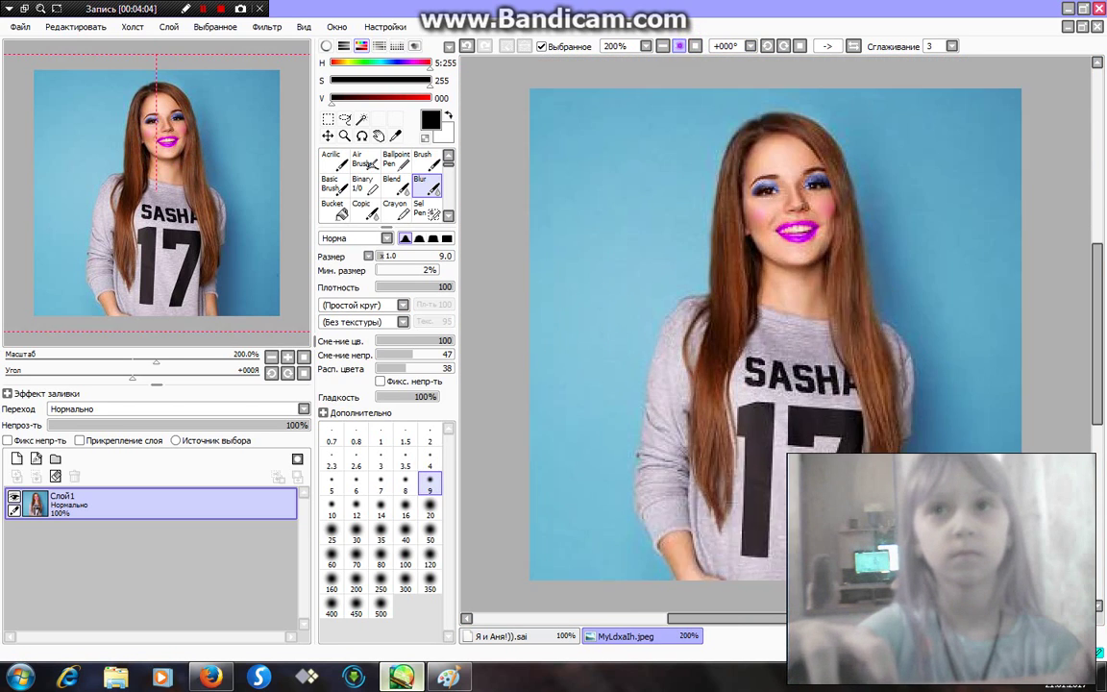
mouse_move(221, 221)
left_mouse_down()
mouse_move(240, 161)
mouse_move(228, 150)
left_mouse_up()
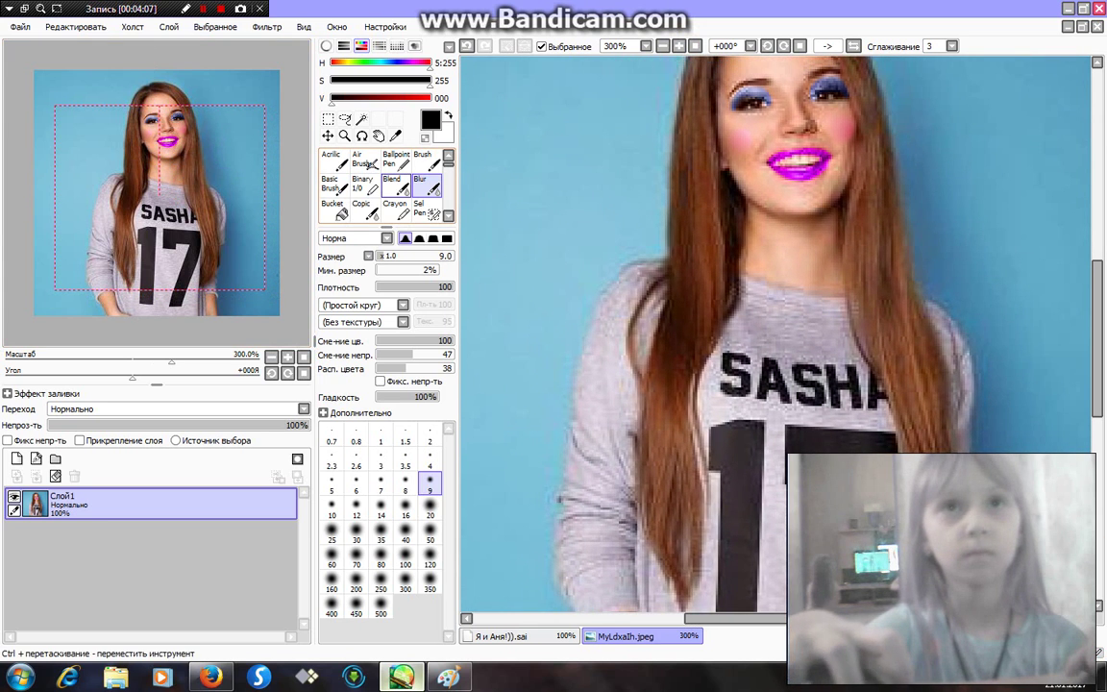
left_click(422, 208)
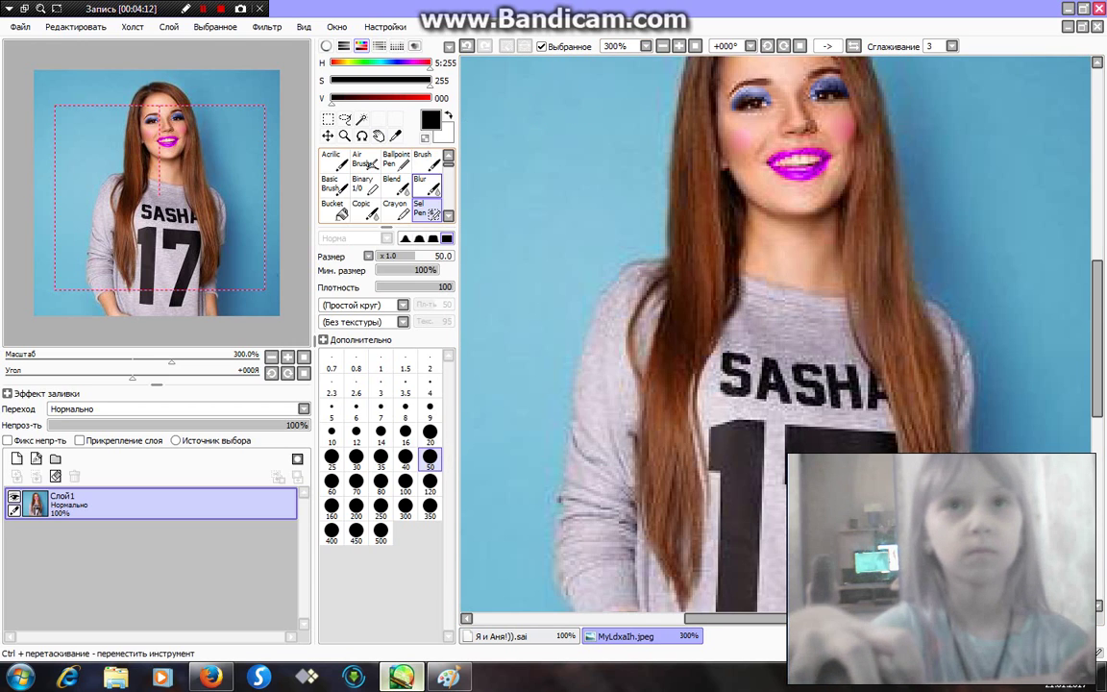
left_click(399, 188)
left_click(360, 304)
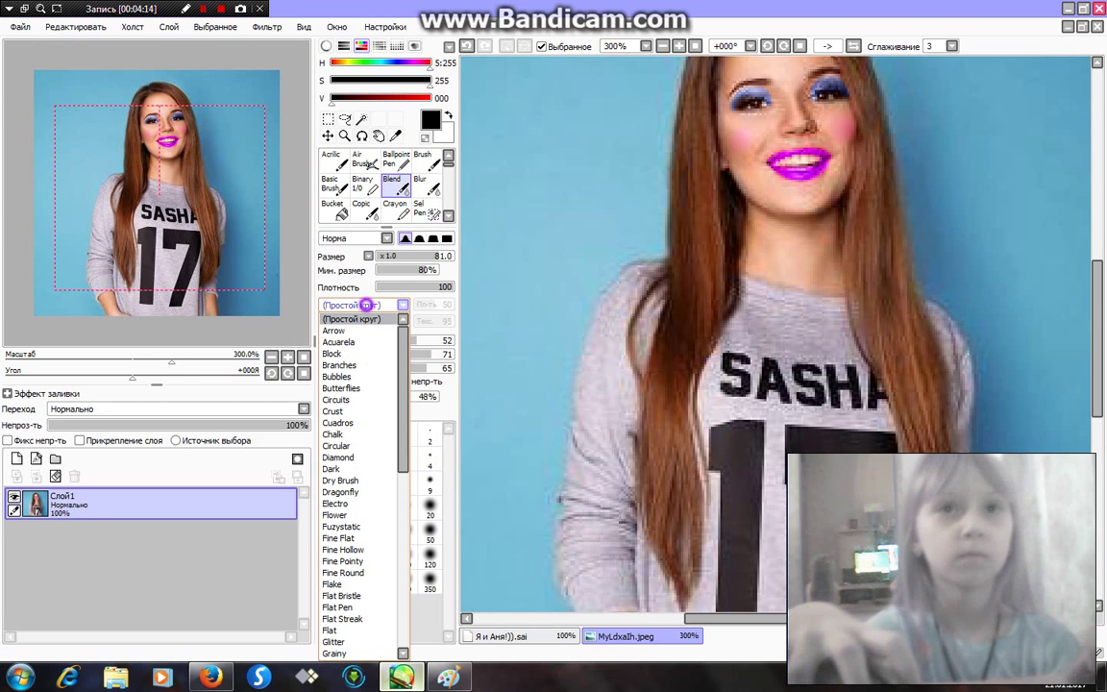
left_click(365, 363)
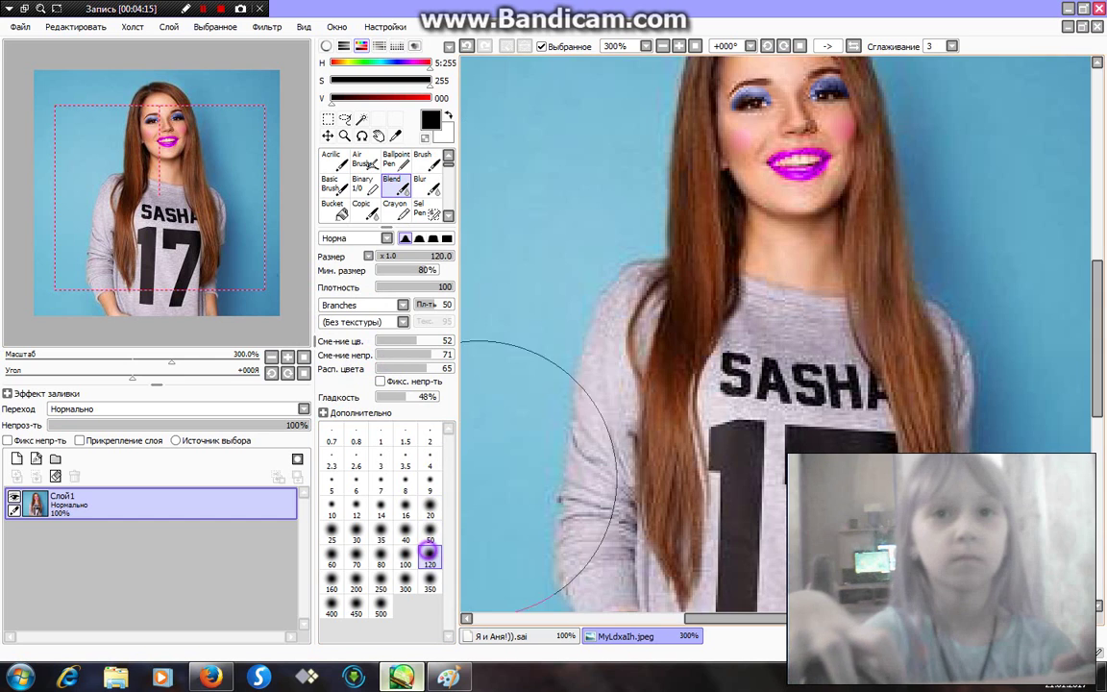
mouse_move(485, 470)
left_mouse_down()
mouse_move(576, 289)
mouse_move(596, 68)
mouse_move(739, 58)
mouse_move(423, 288)
left_mouse_up()
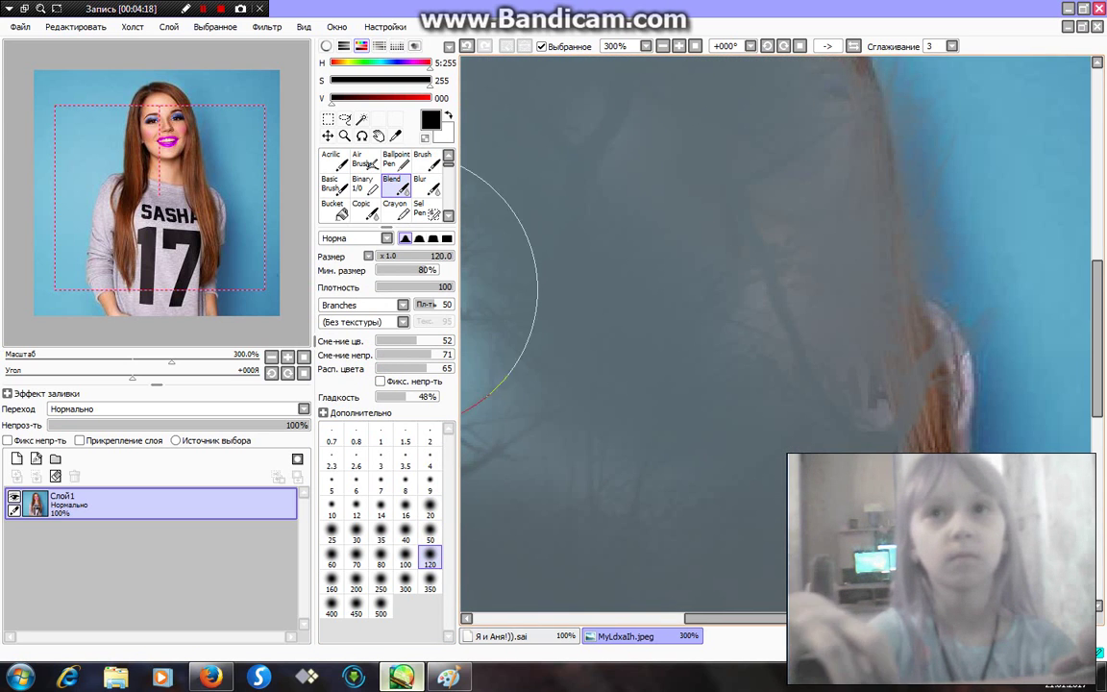
left_click(465, 45)
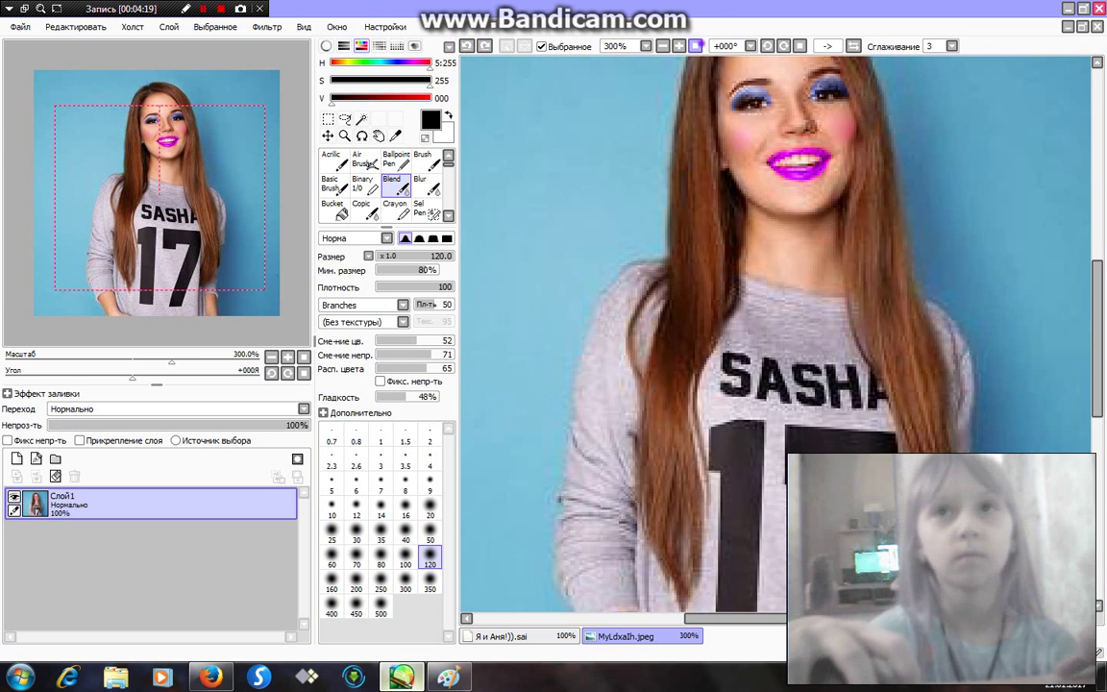
Give the Blend brush the Acuarela texture, test strokes beside the face, and undo them.
key("ctrl+minus")
mouse_move(736, 247)
left_mouse_down()
mouse_move(673, 269)
mouse_move(663, 226)
mouse_move(733, 308)
left_mouse_up()
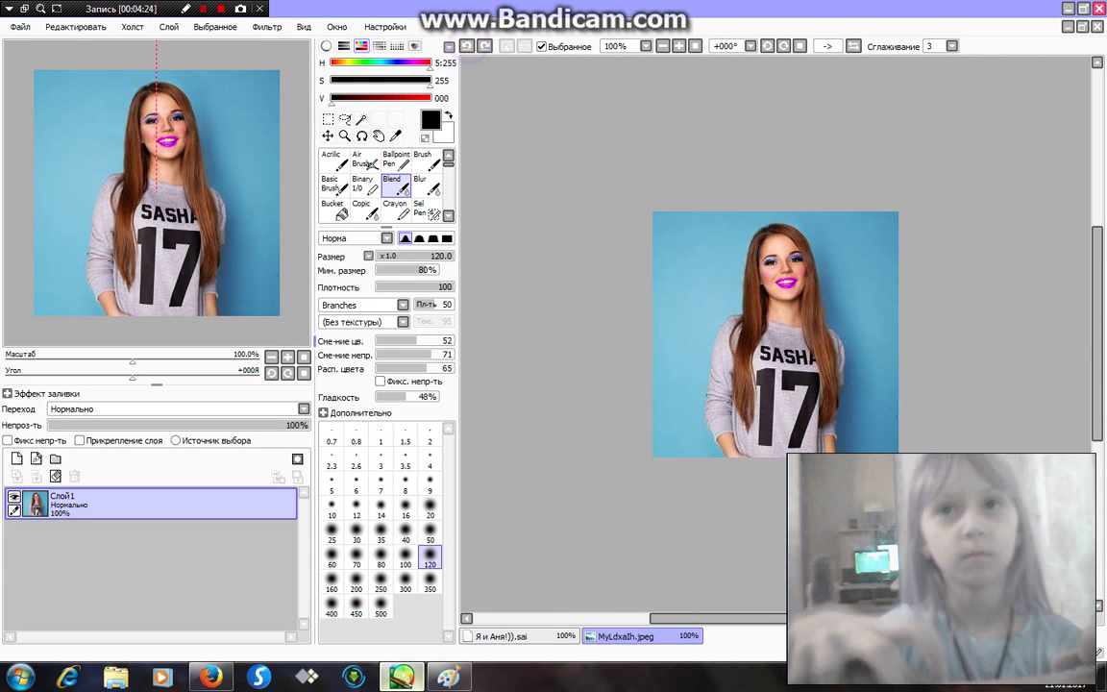
left_click(364, 321)
left_click(338, 358)
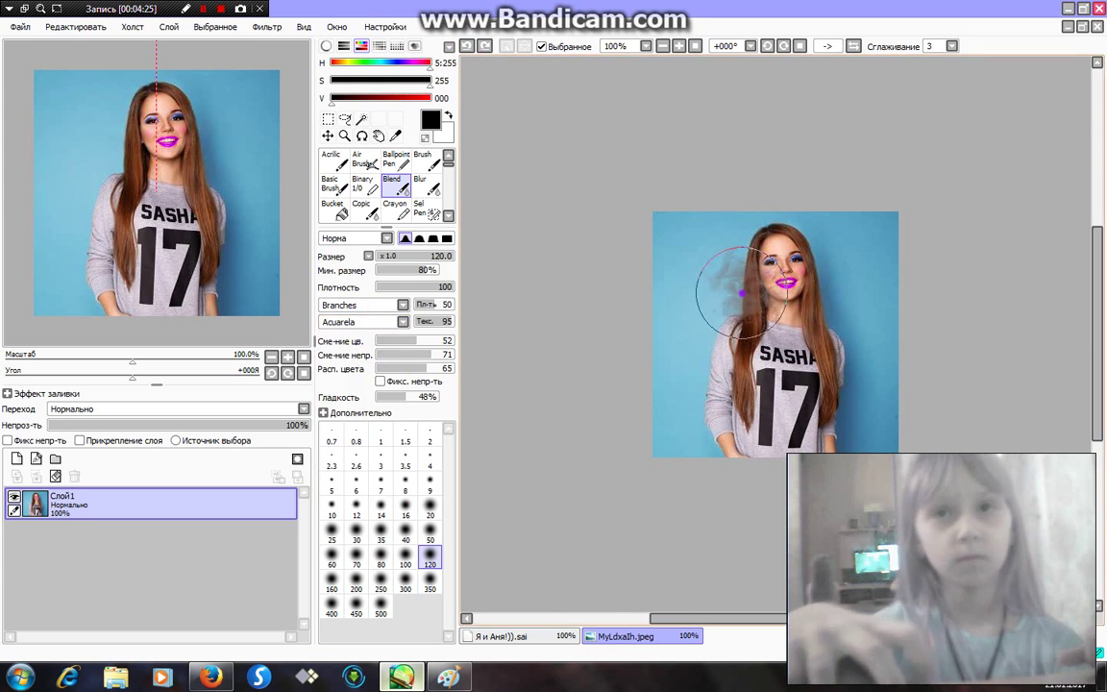
mouse_move(741, 285)
left_mouse_down()
mouse_move(786, 168)
mouse_move(919, 390)
mouse_move(946, 402)
left_mouse_up()
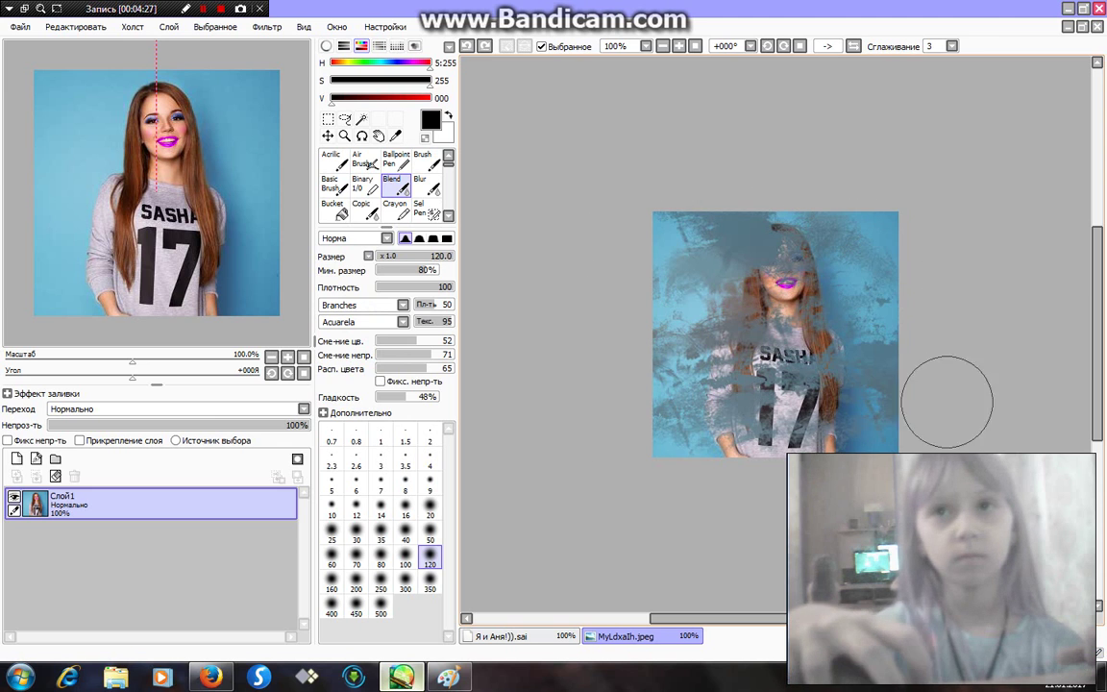
left_click(466, 45)
left_click(466, 45)
left_click(466, 46)
Test Butterflies-shaped Blend strokes over the photo at size 20, then undo them.
left_click(363, 305)
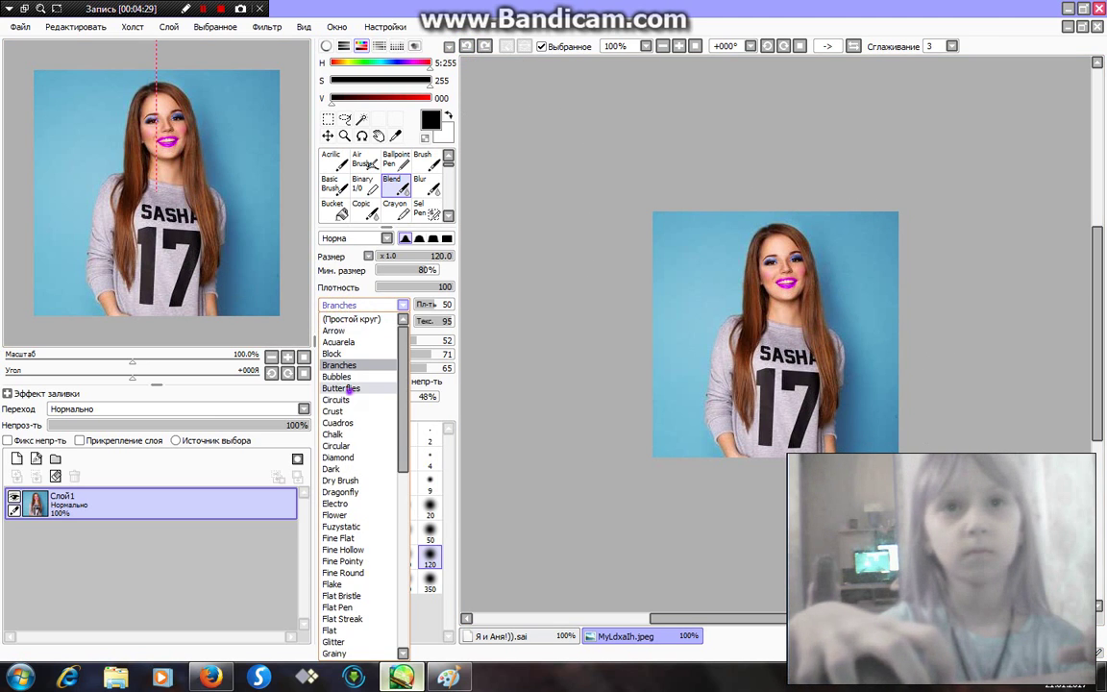
left_click(348, 389)
left_click_drag(741, 247, 596, 134)
left_click_drag(615, 211, 615, 384)
mouse_move(643, 192)
left_mouse_down()
mouse_move(624, 404)
mouse_move(740, 458)
left_mouse_up()
left_click_drag(768, 404, 770, 222)
left_click(466, 45)
left_click(466, 45)
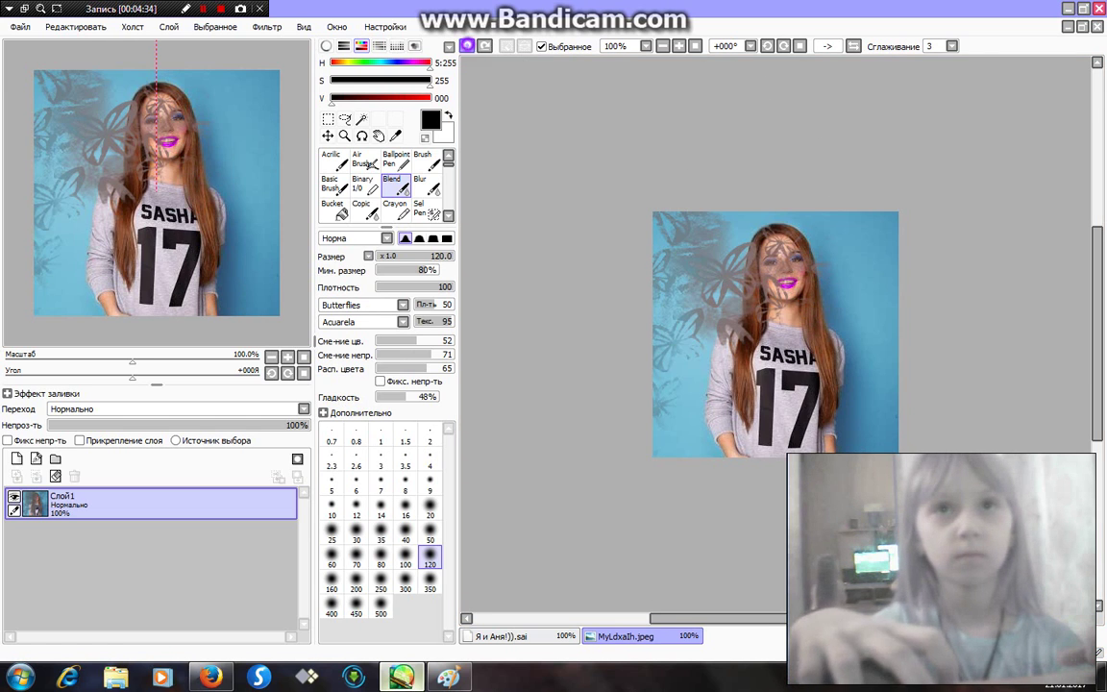
left_click(430, 508)
left_click(466, 45)
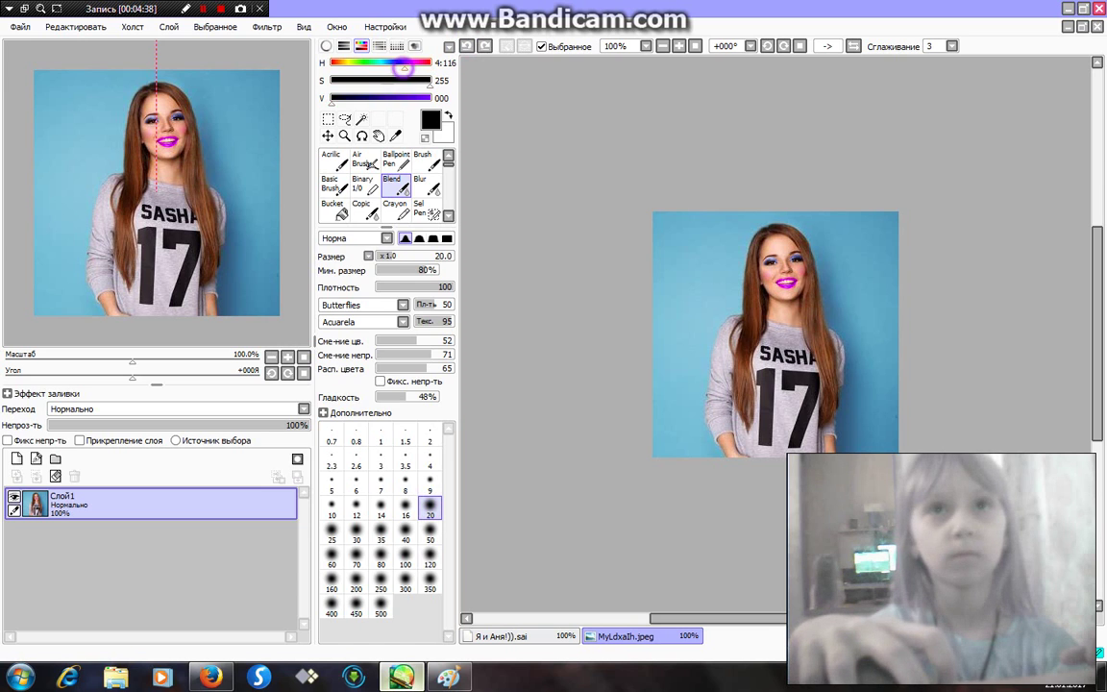
Load bright purple and test purple Butterflies and Branches strokes, undoing each.
left_click(432, 98)
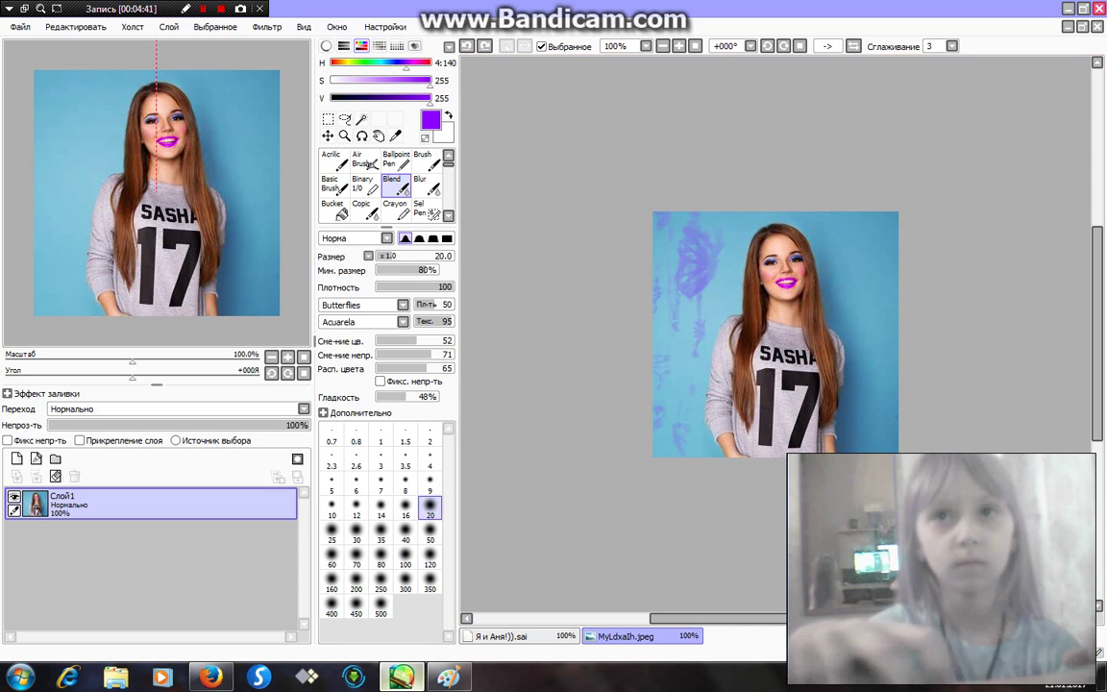
key("ctrl+z")
mouse_move(677, 223)
left_mouse_down()
mouse_move(687, 283)
mouse_move(673, 288)
left_mouse_up()
left_click(465, 46)
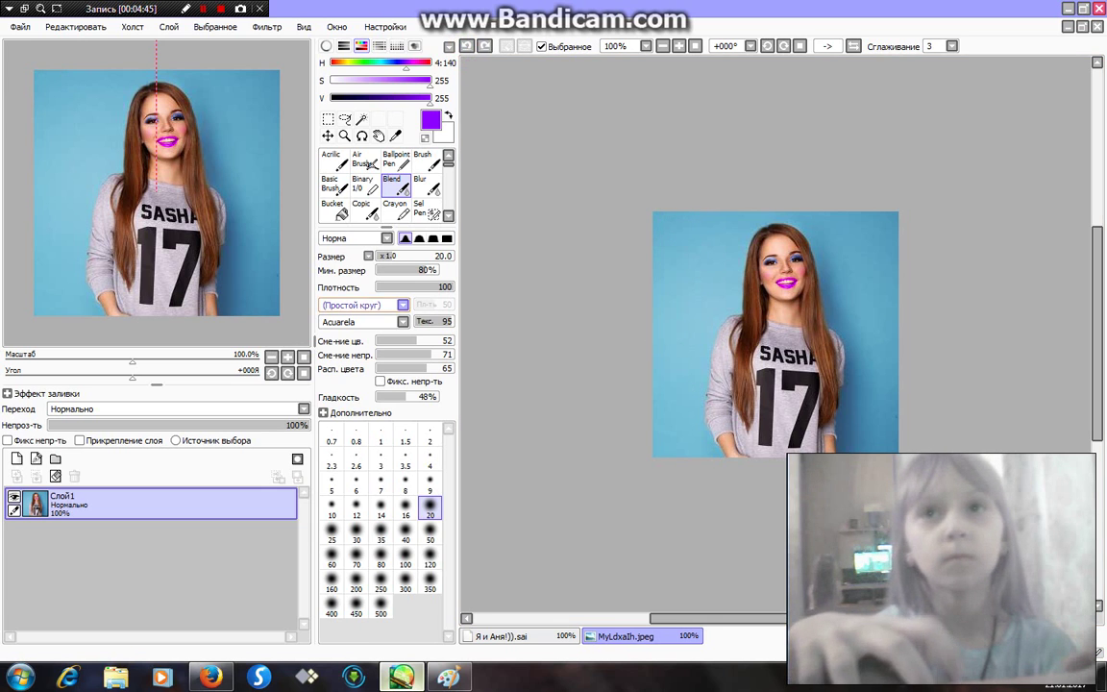
left_click(365, 305)
left_click(346, 366)
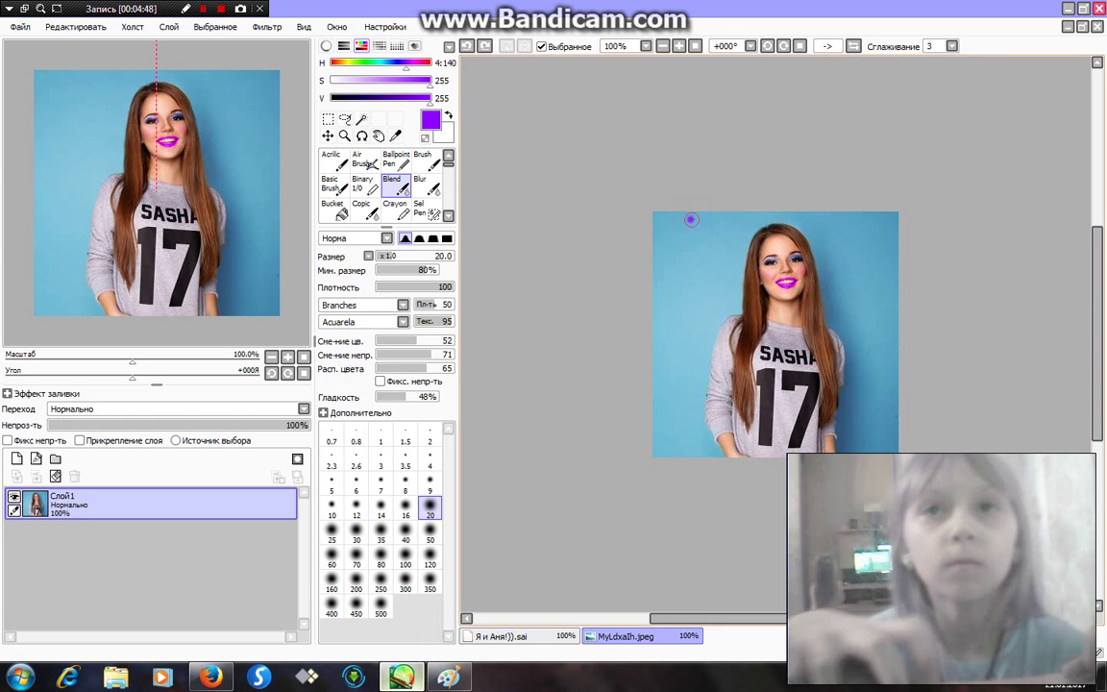
left_click_drag(688, 220, 682, 317)
key("ctrl+z")
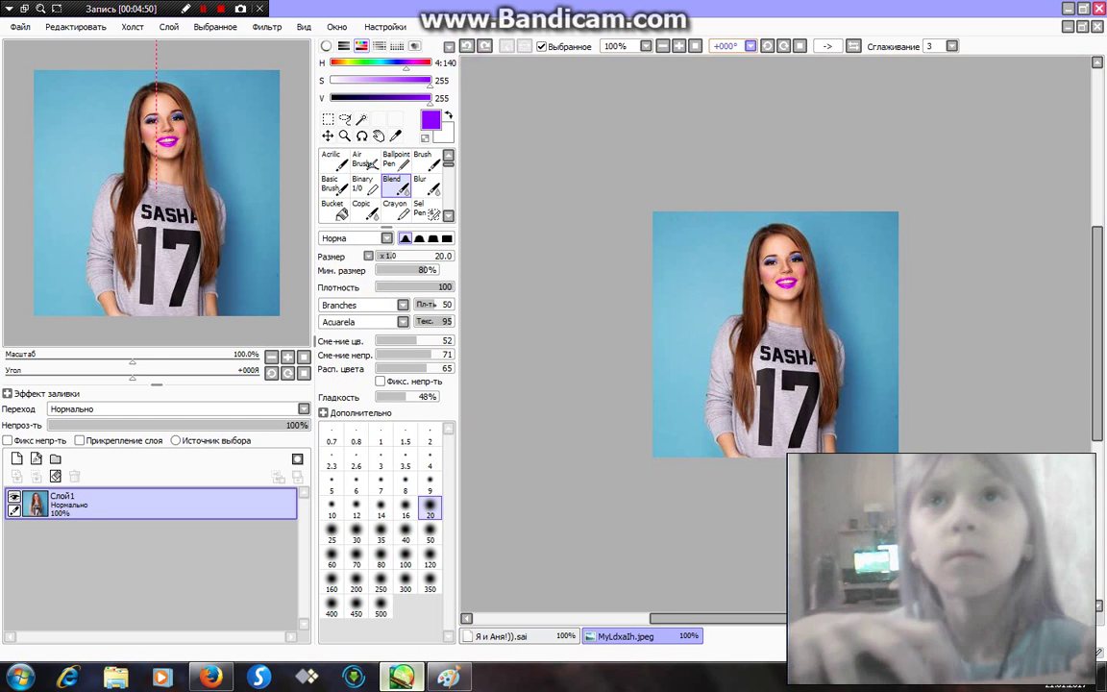
Zoom to 200% and set brush size 50, testing and undoing a lilac stroke.
left_click(678, 46)
left_click(429, 532)
left_click_drag(585, 154, 572, 269)
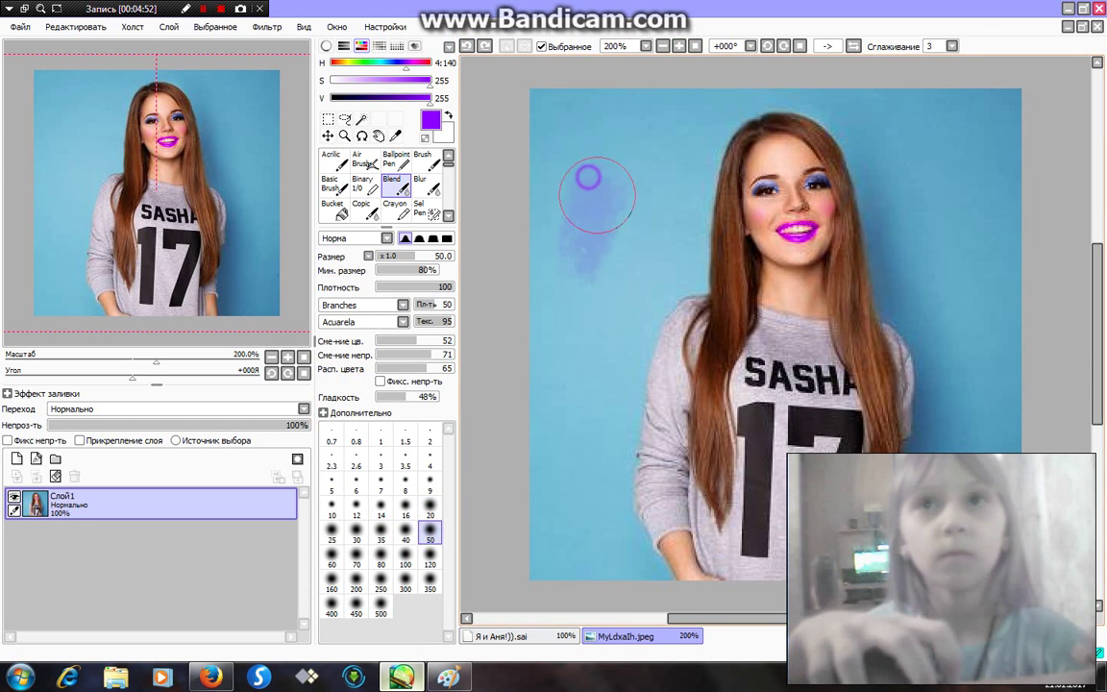
key("ctrl+z")
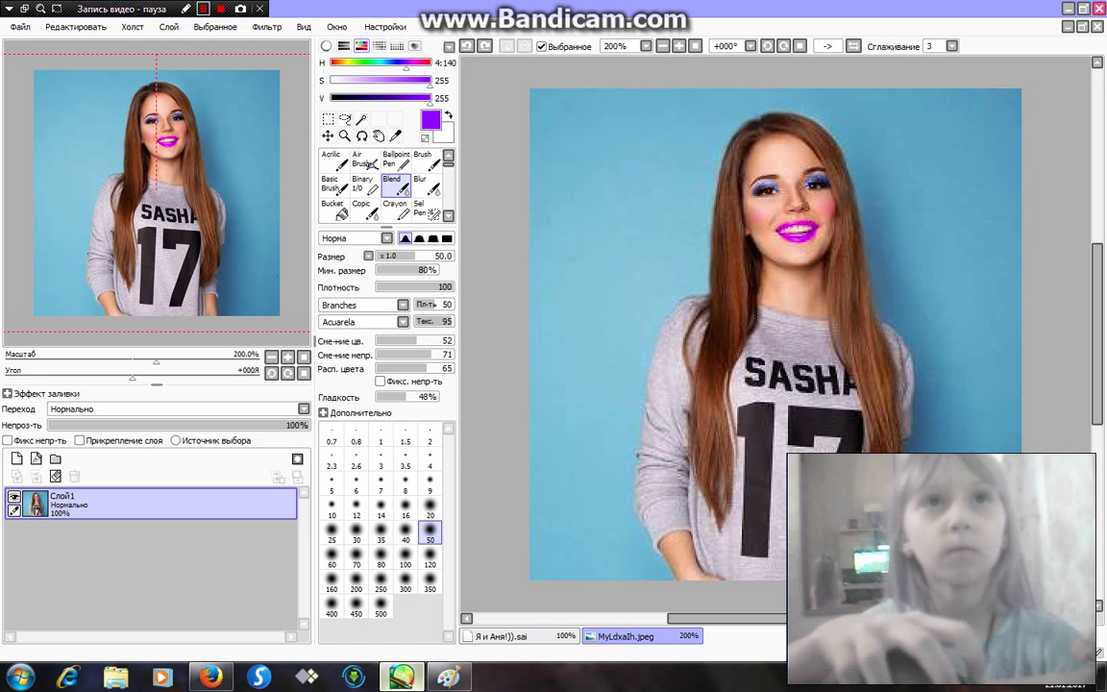
Stamp purple butterflies with the Basic Brush down the left edge, along the top and right of the hair.
left_click(331, 184)
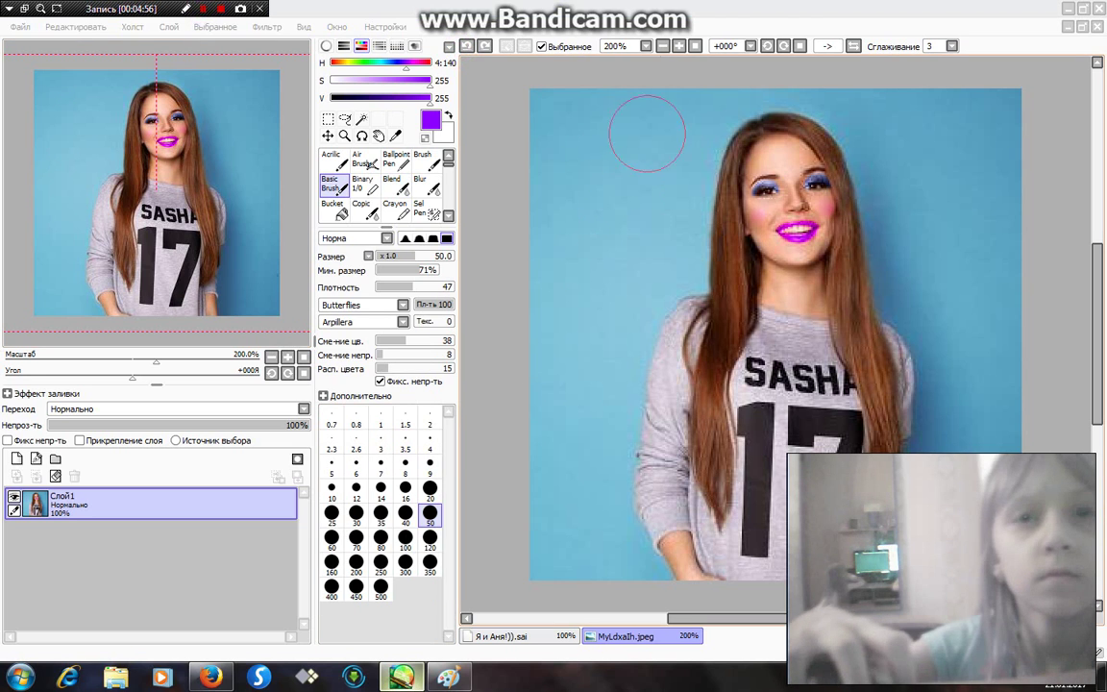
left_click(589, 113)
mouse_move(554, 114)
left_mouse_down()
mouse_move(564, 341)
mouse_move(549, 514)
mouse_move(556, 572)
mouse_move(584, 562)
left_mouse_up()
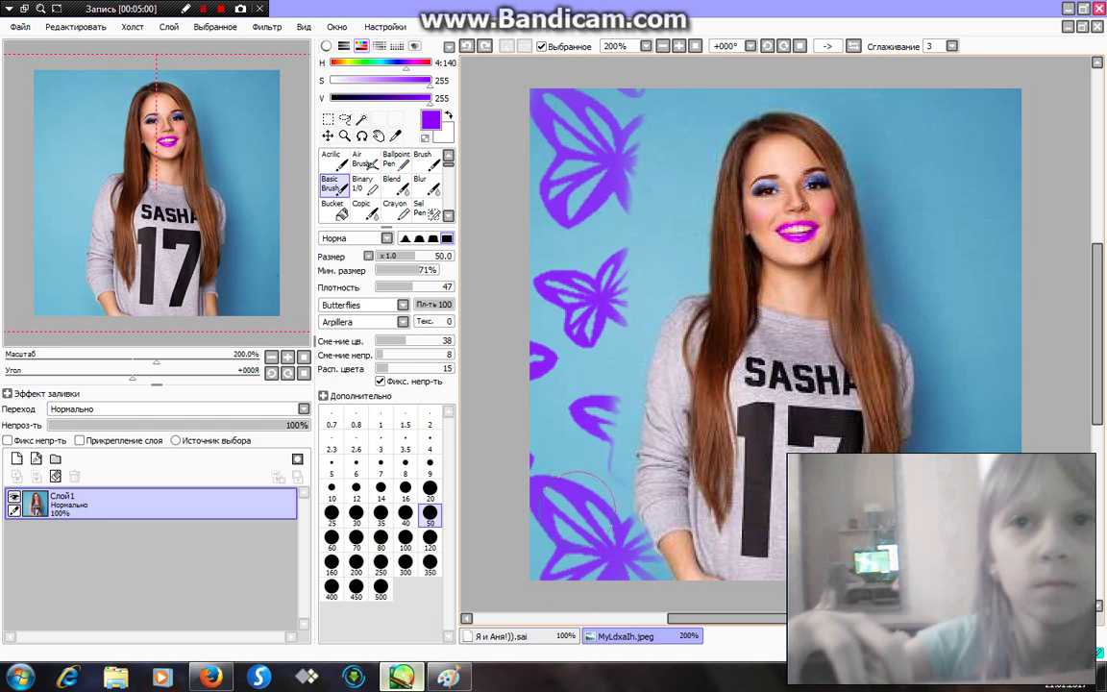
left_click_drag(576, 507, 586, 445)
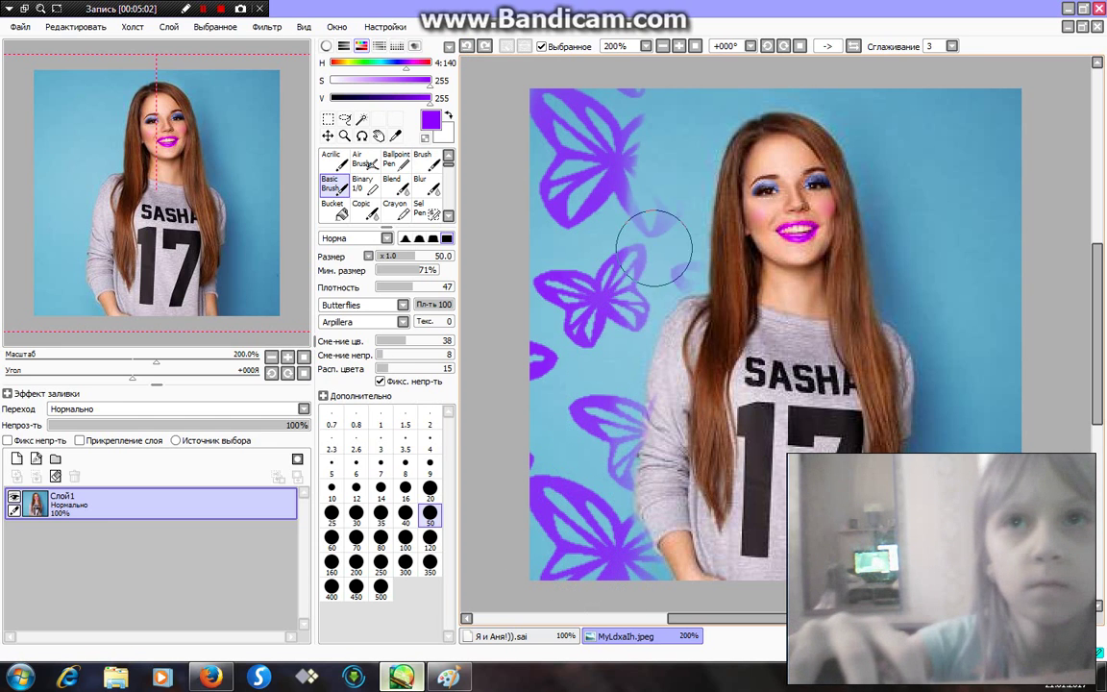
mouse_move(653, 248)
left_mouse_down()
mouse_move(600, 144)
mouse_move(598, 88)
mouse_move(824, 82)
mouse_move(879, 38)
mouse_move(990, 106)
mouse_move(999, 221)
mouse_move(1041, 246)
left_mouse_up()
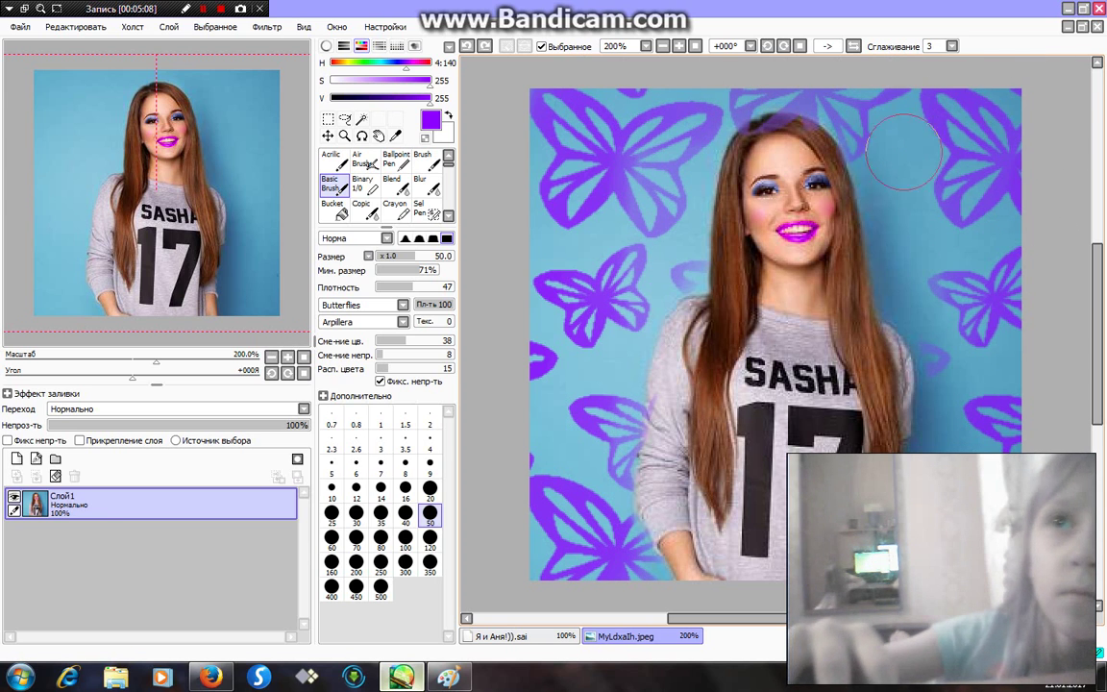
left_click(889, 240)
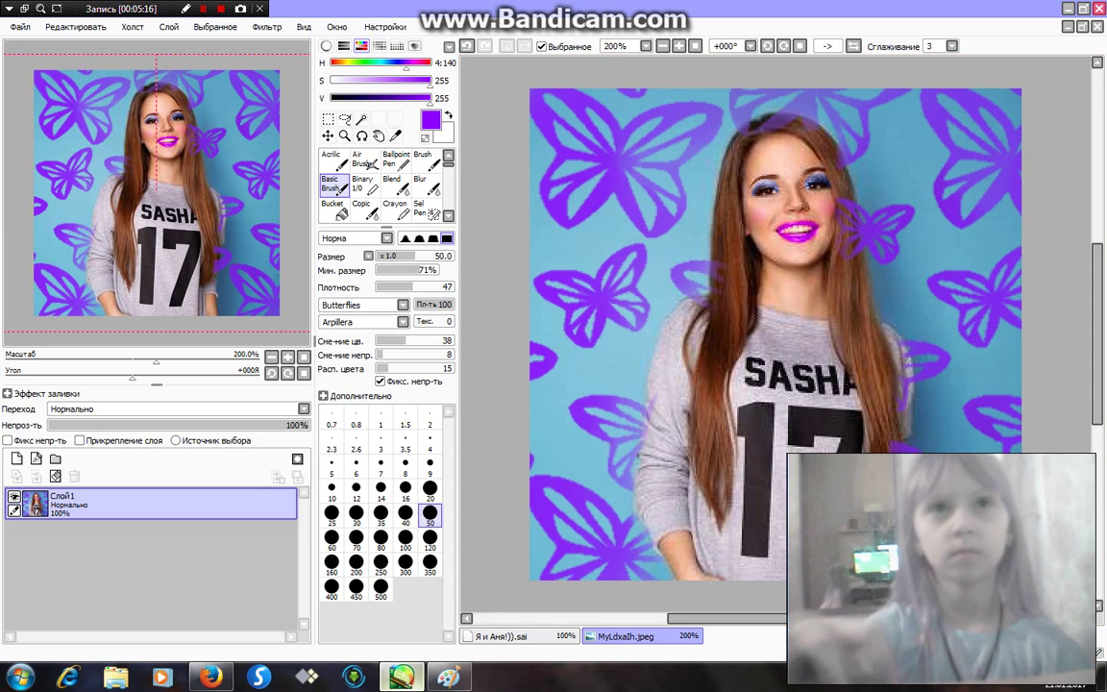
Test darkening and blurring the butterflies, undo both, and add a faint dark stroke over the hair.
left_click_drag(430, 97, 319, 97)
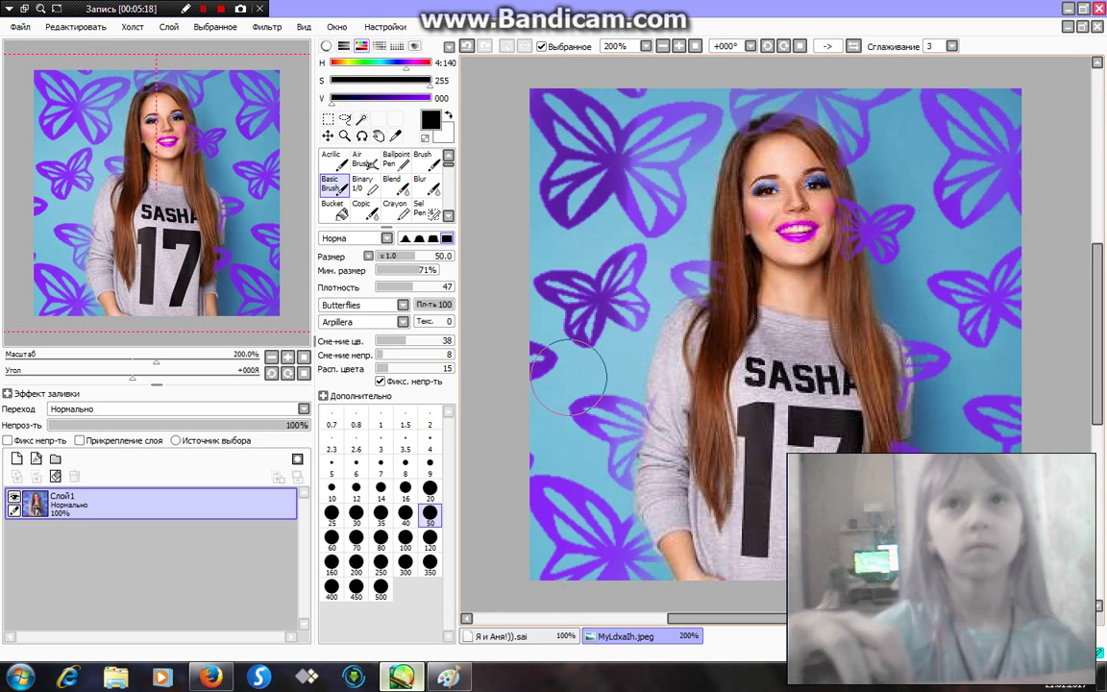
left_click_drag(605, 574, 563, 219)
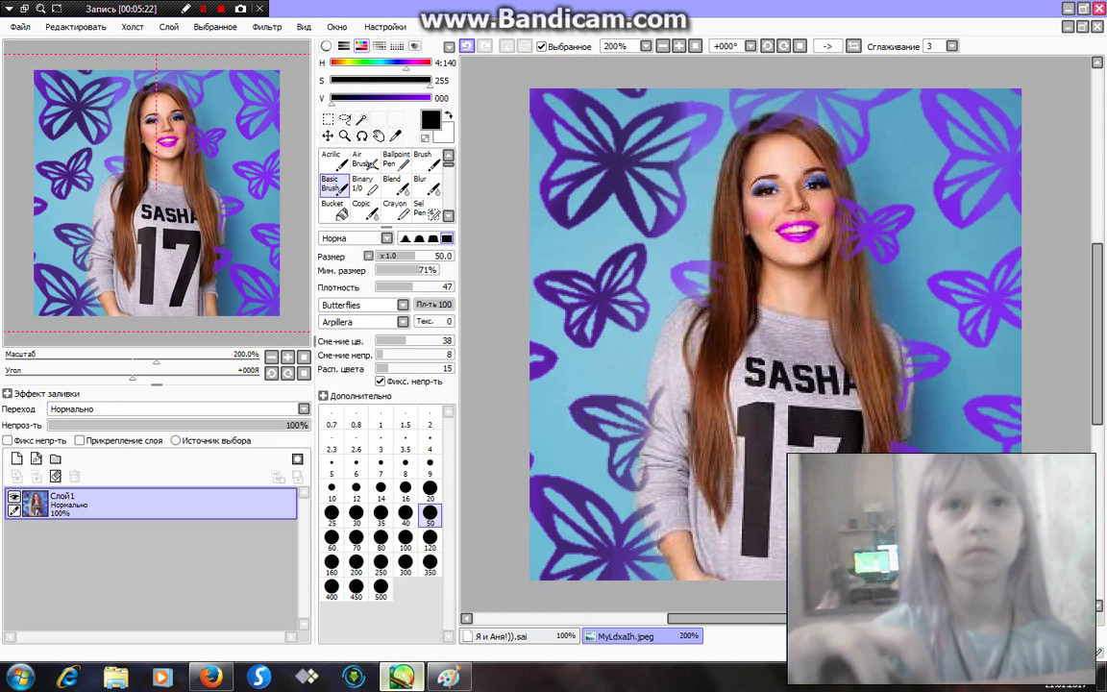
left_click(466, 46)
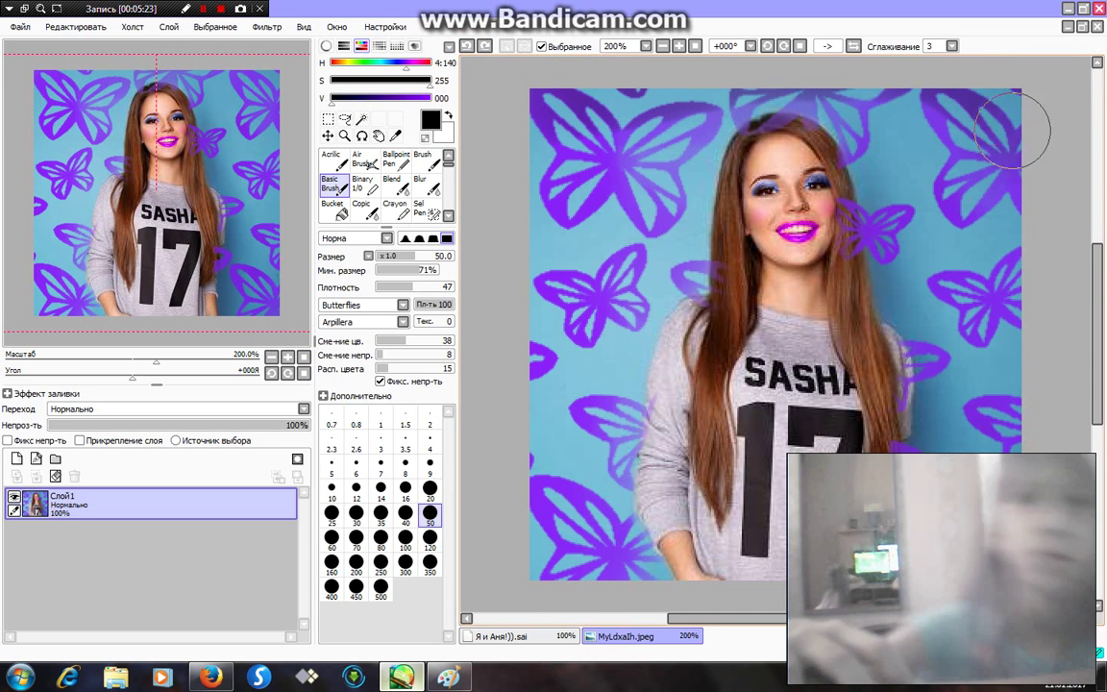
left_click(427, 185)
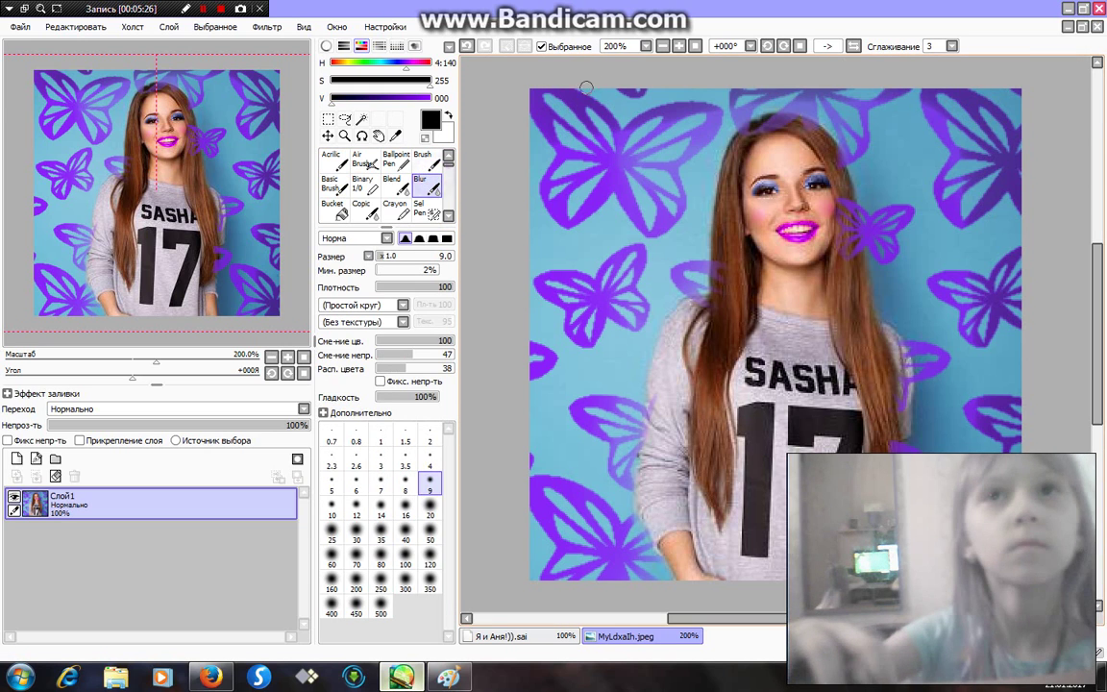
left_click_drag(538, 114, 933, 90)
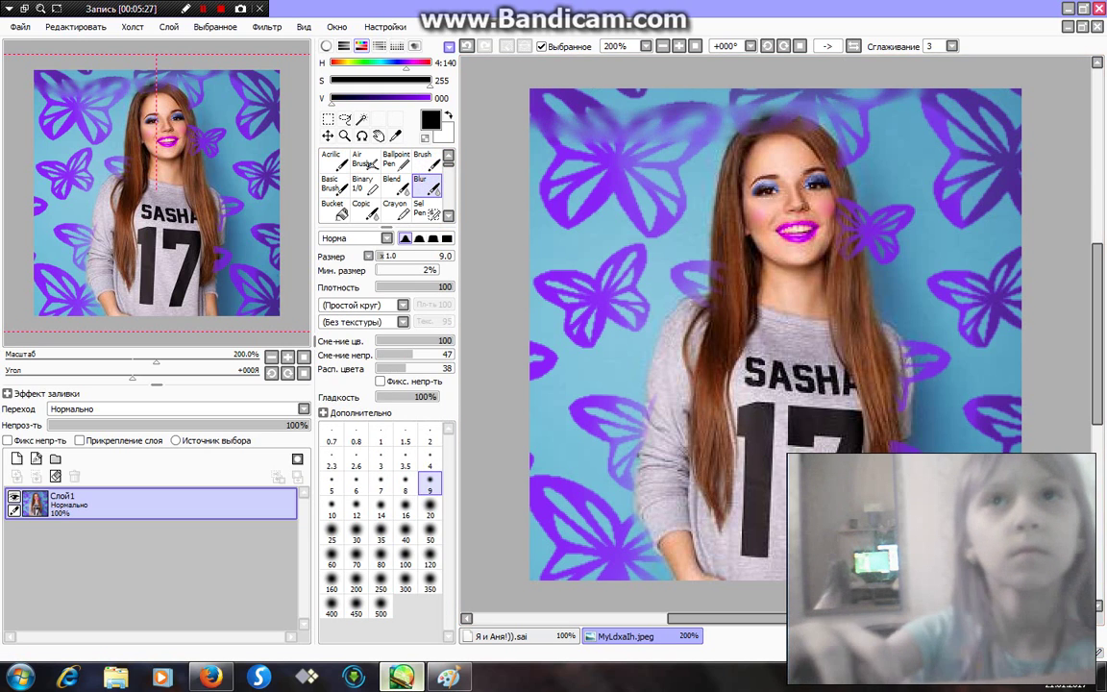
left_click(466, 45)
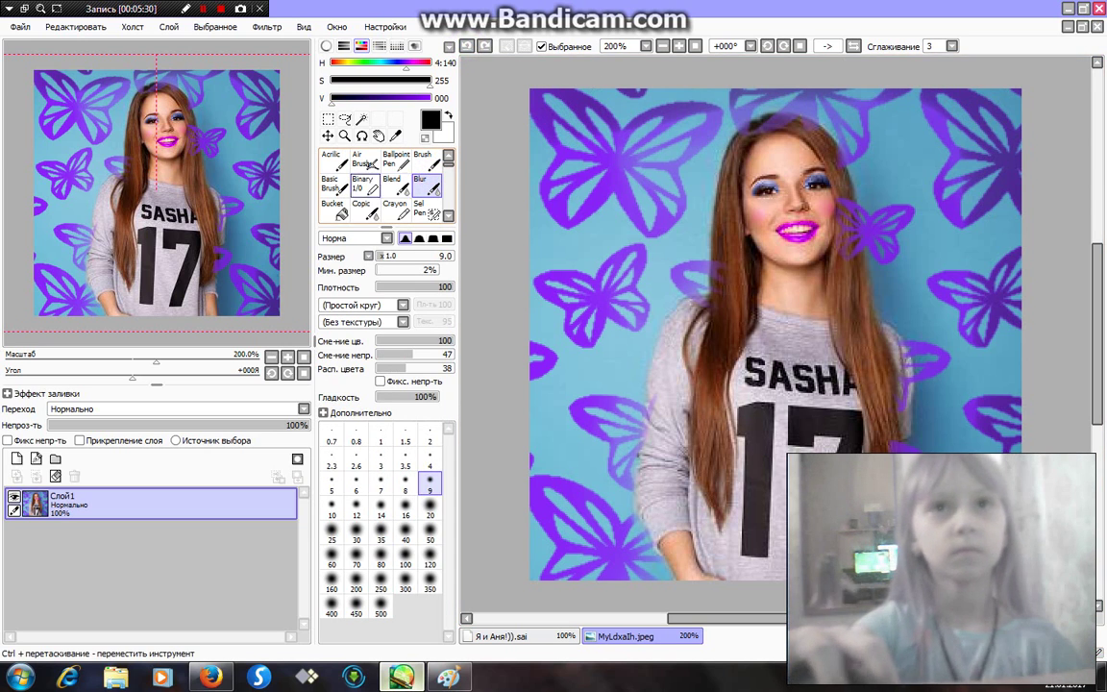
left_click(330, 184)
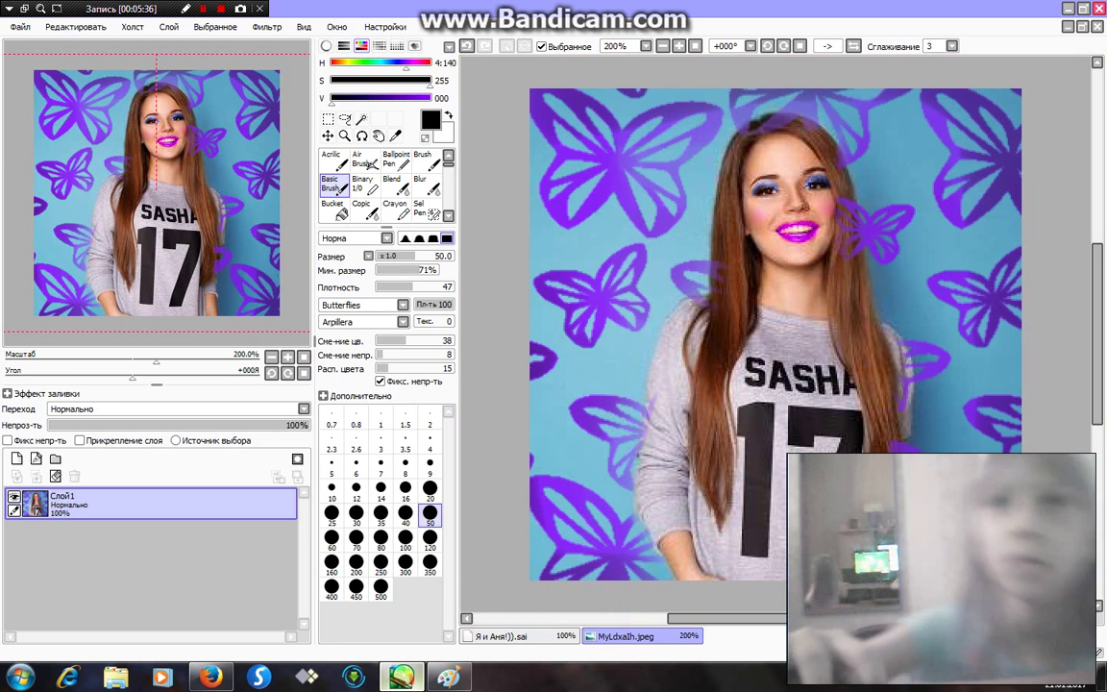
left_click_drag(935, 303, 913, 462)
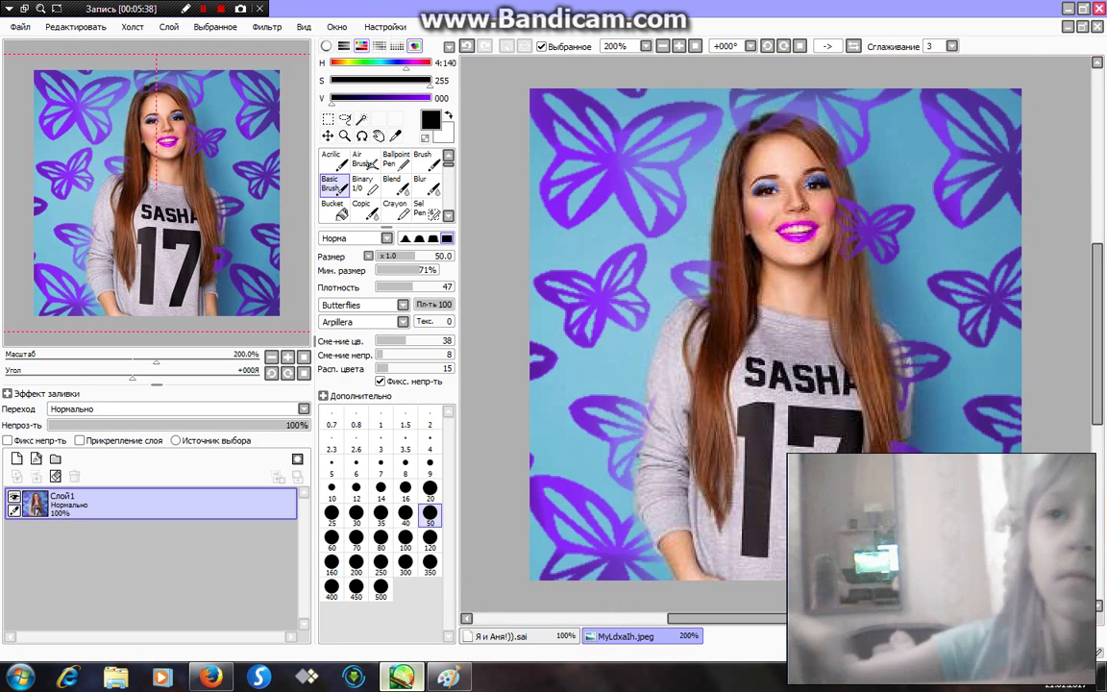
Wash the left, upper-left and right butterflies with white, undoing the strokes over the shirt.
key("x")
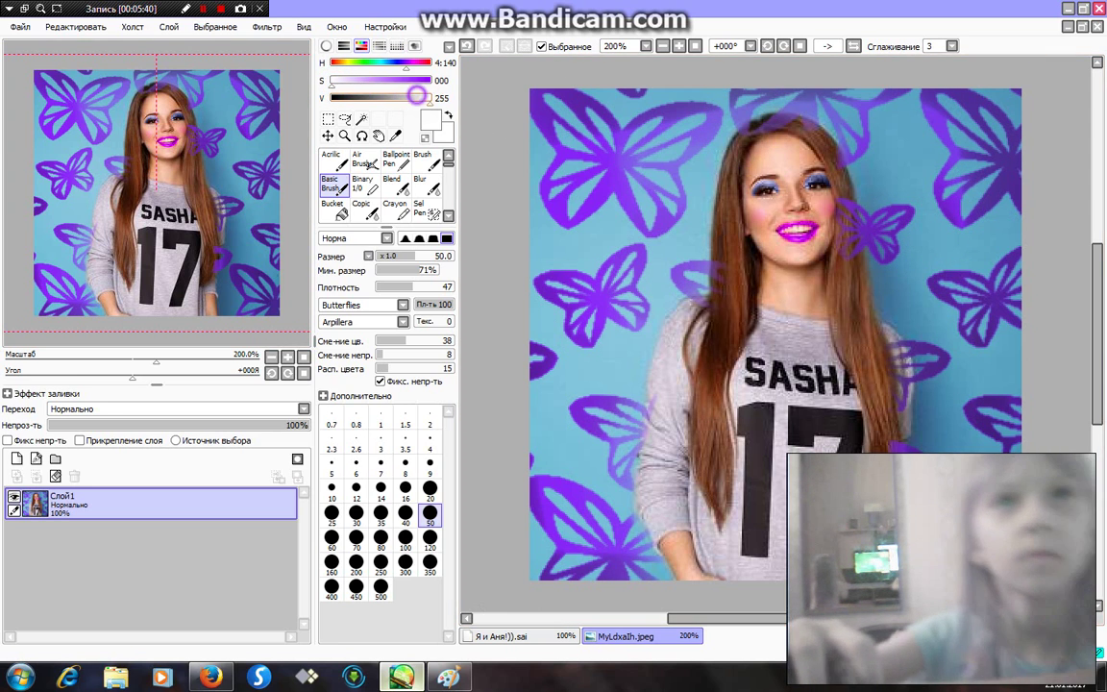
left_click_drag(577, 144, 567, 558)
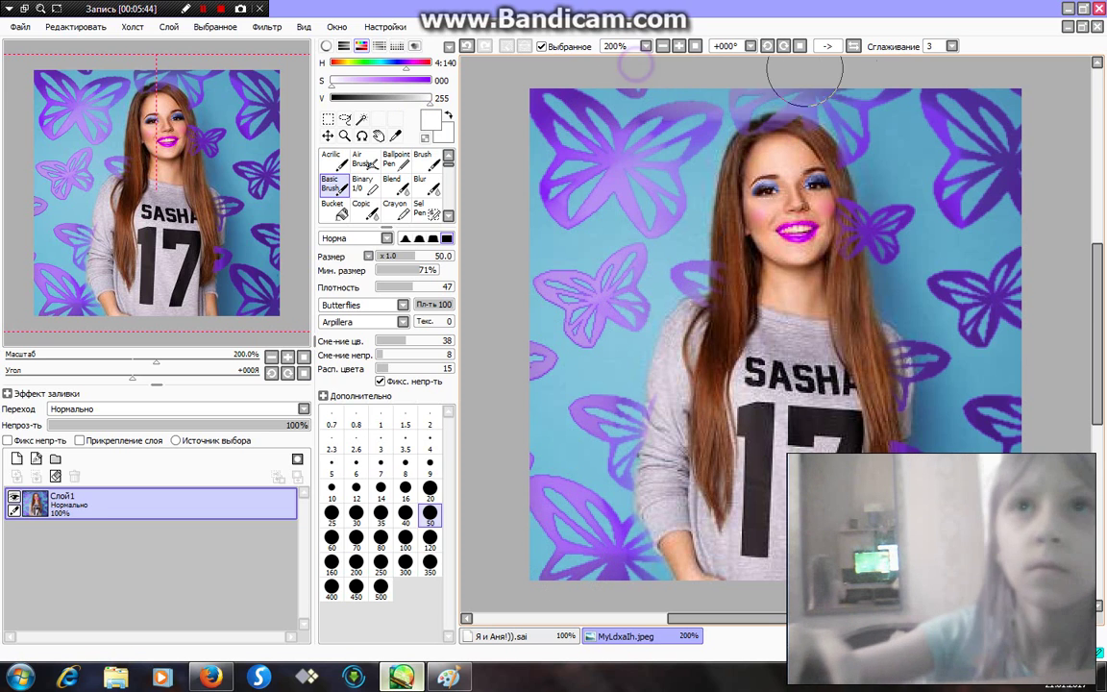
left_click_drag(805, 79, 923, 452)
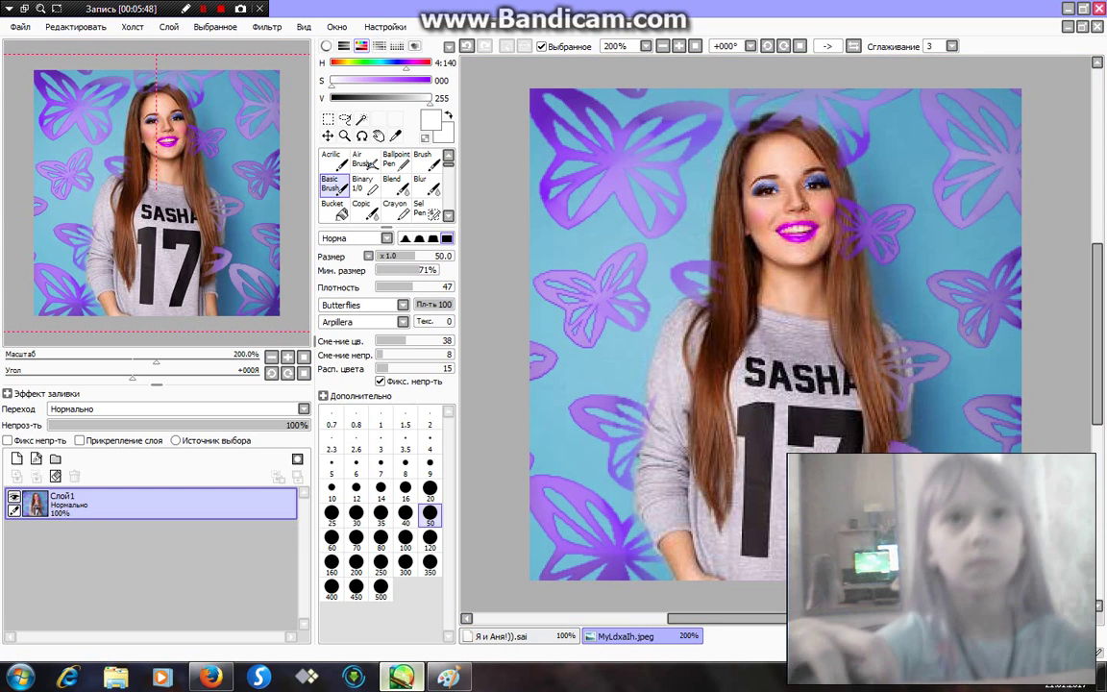
mouse_move(845, 413)
left_mouse_down()
mouse_move(764, 524)
mouse_move(730, 355)
mouse_move(817, 289)
left_mouse_up()
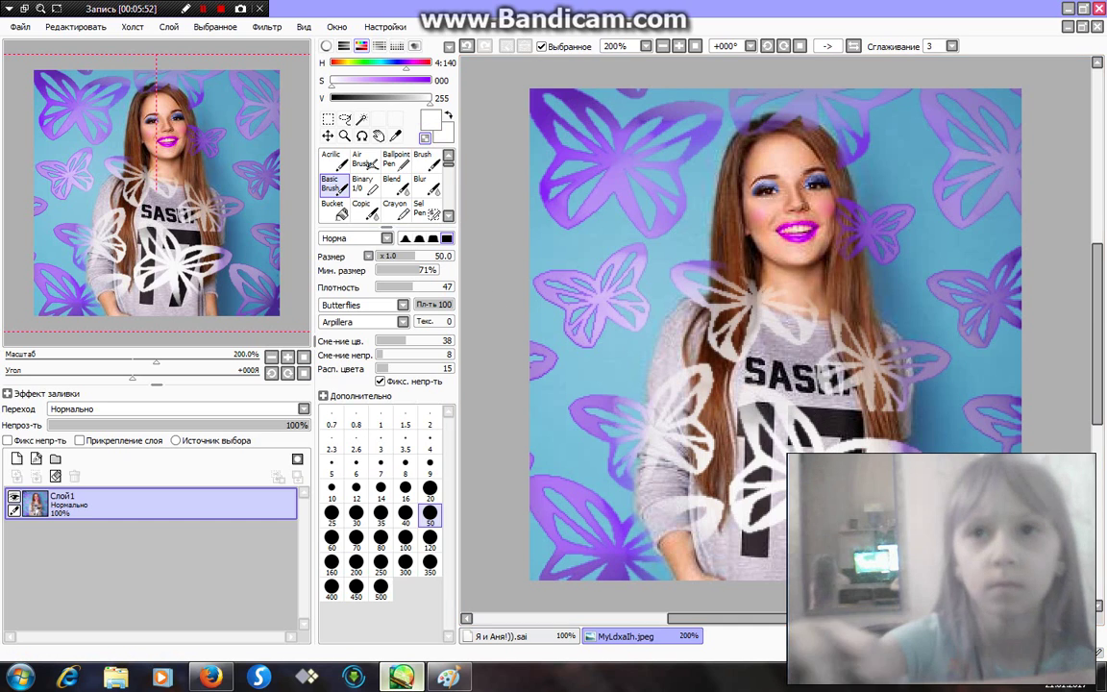
left_click(466, 46)
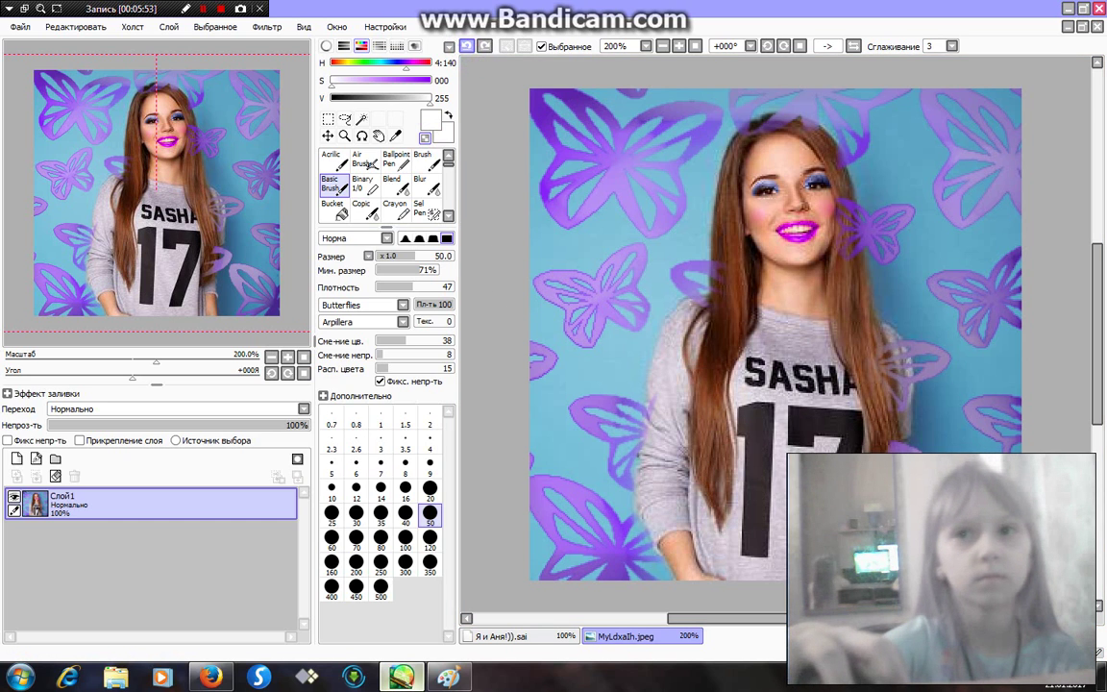
left_click(466, 46)
mouse_move(731, 298)
left_mouse_down()
mouse_move(631, 209)
mouse_move(635, 198)
mouse_move(593, 209)
mouse_move(564, 341)
mouse_move(518, 433)
mouse_move(577, 389)
left_mouse_up()
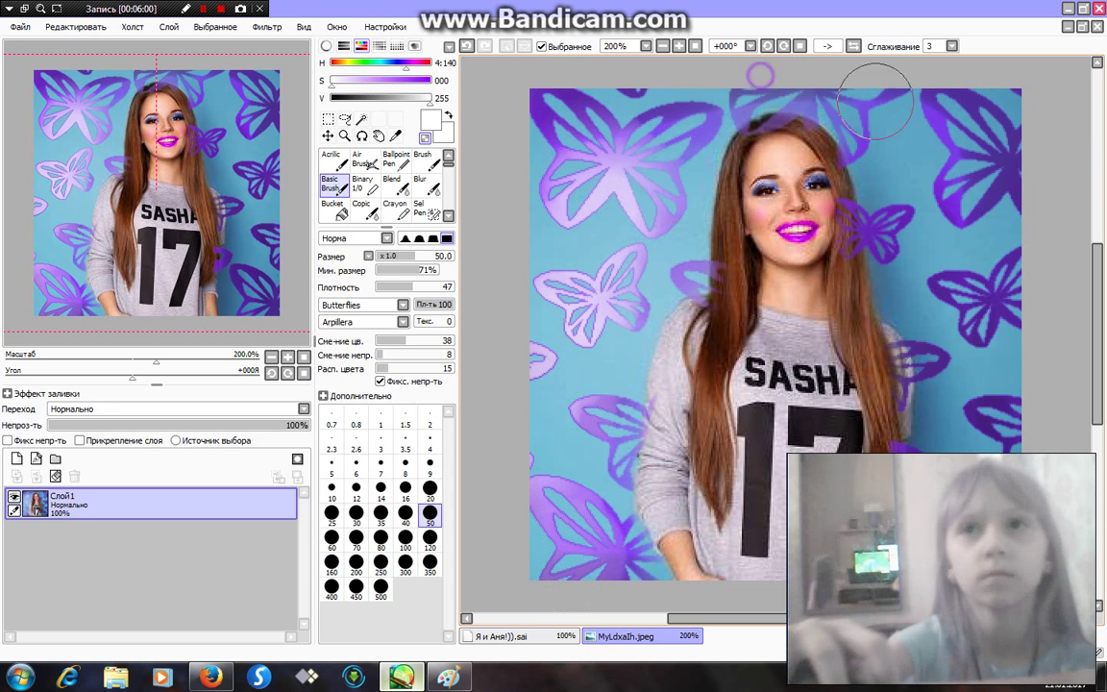
mouse_move(875, 101)
left_mouse_down()
mouse_move(865, 169)
mouse_move(874, 279)
mouse_move(836, 394)
left_mouse_up()
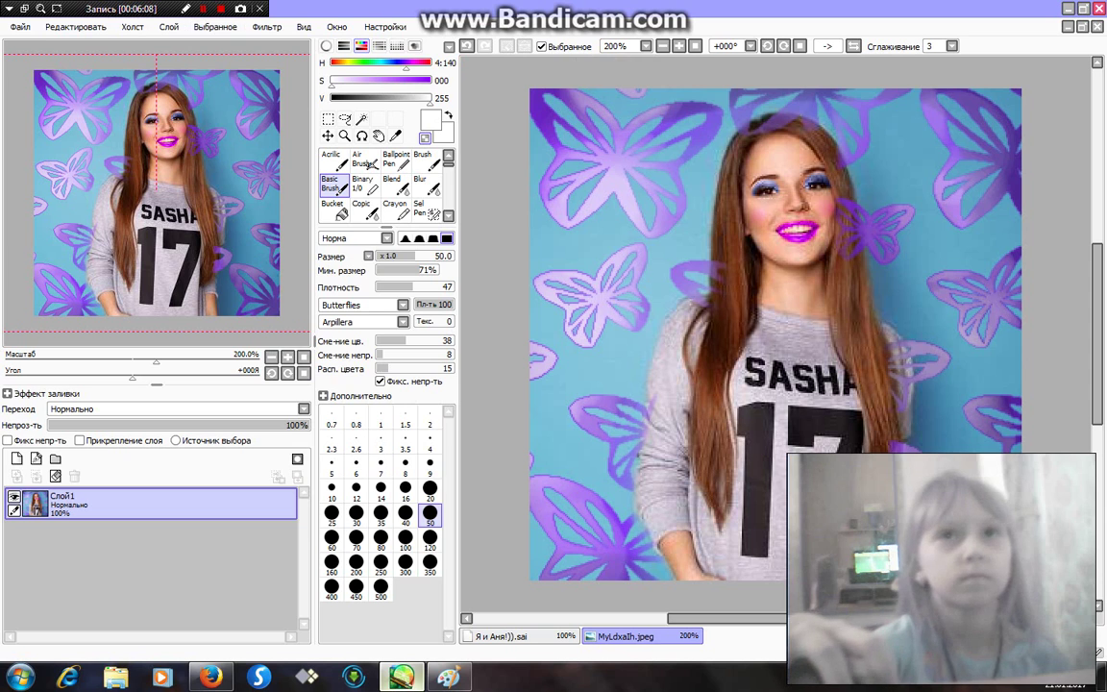
Save the photo as JPEG with the preview at 200%, then return to Firefox.
left_click(363, 184)
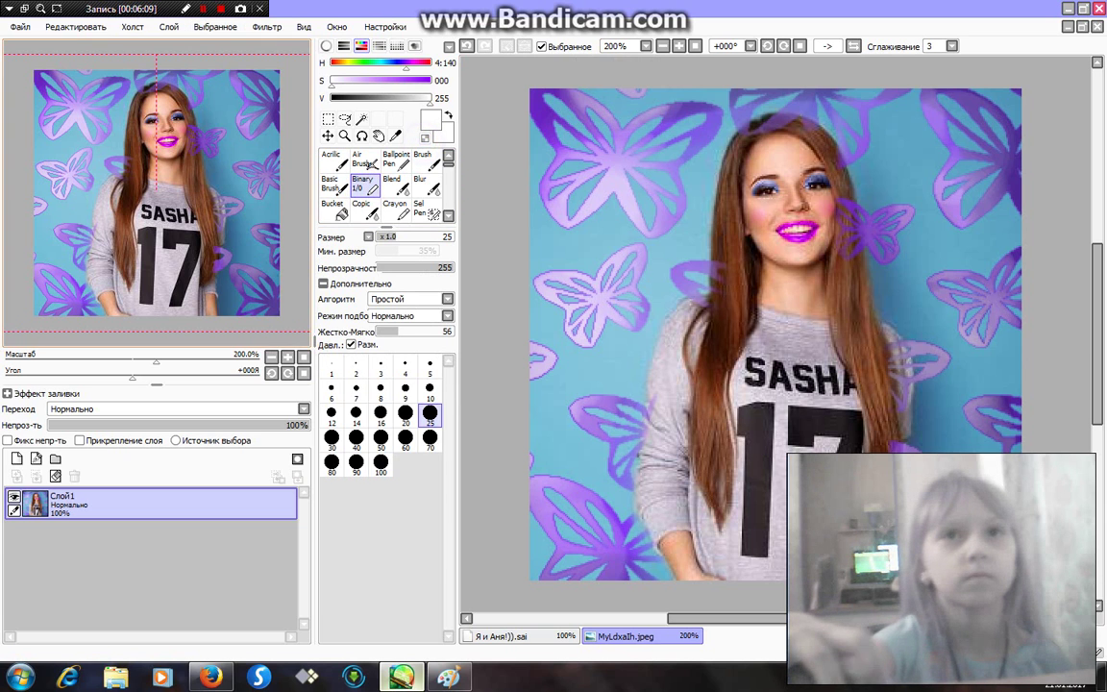
left_click(18, 26)
left_click(43, 105)
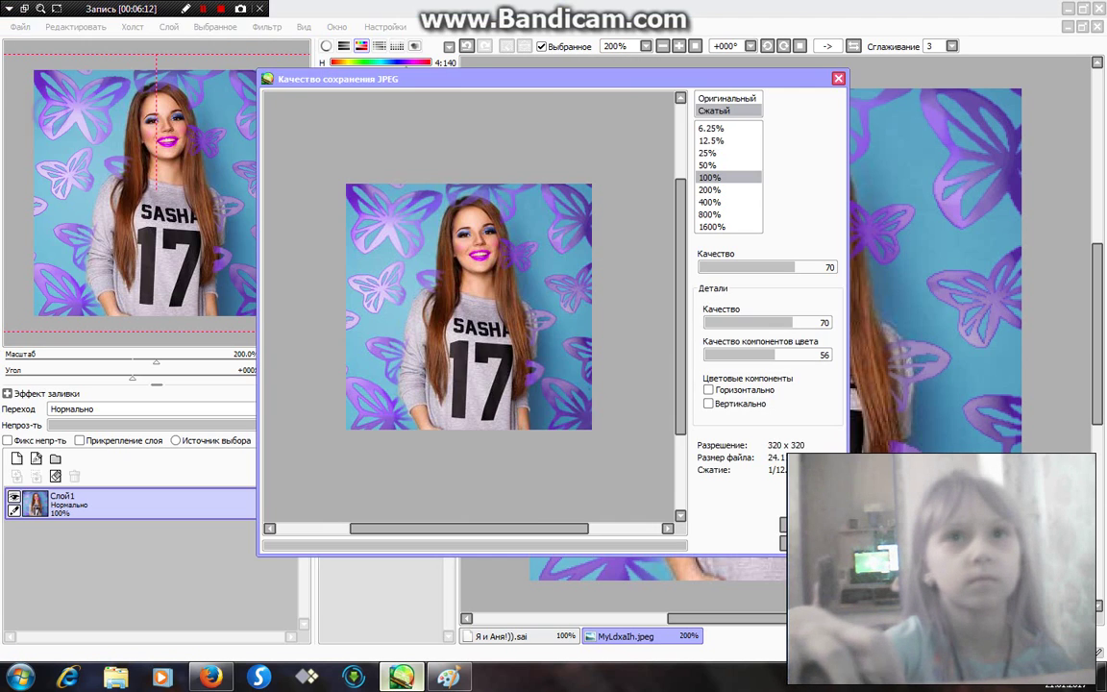
left_click(711, 189)
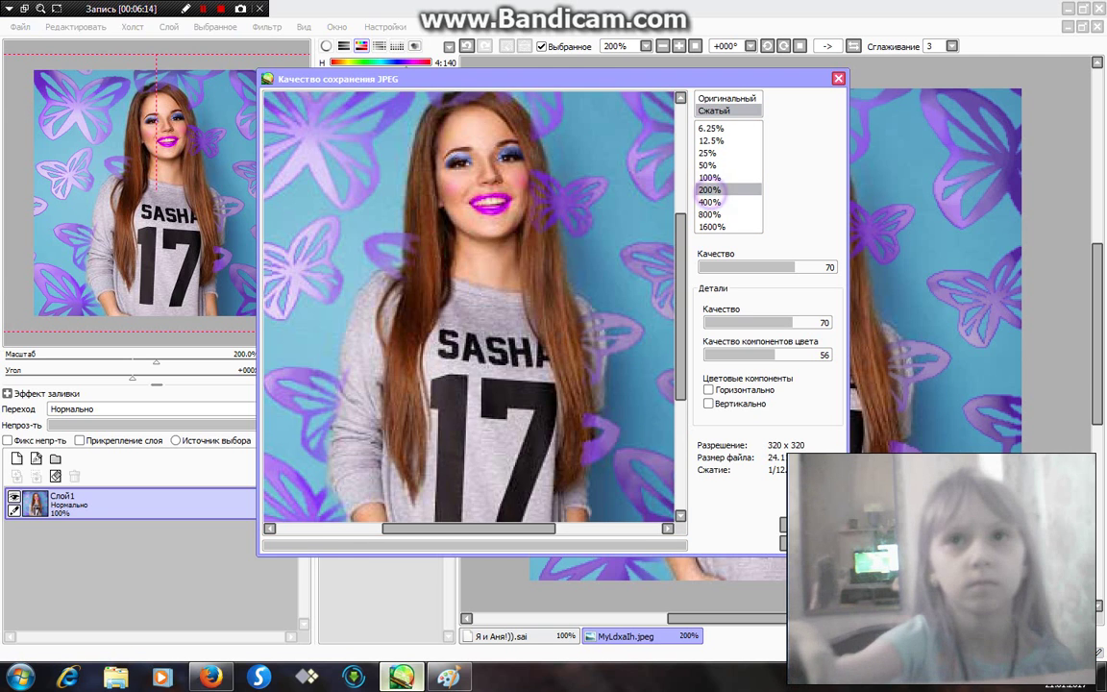
key("Return")
key("alt+Tab")
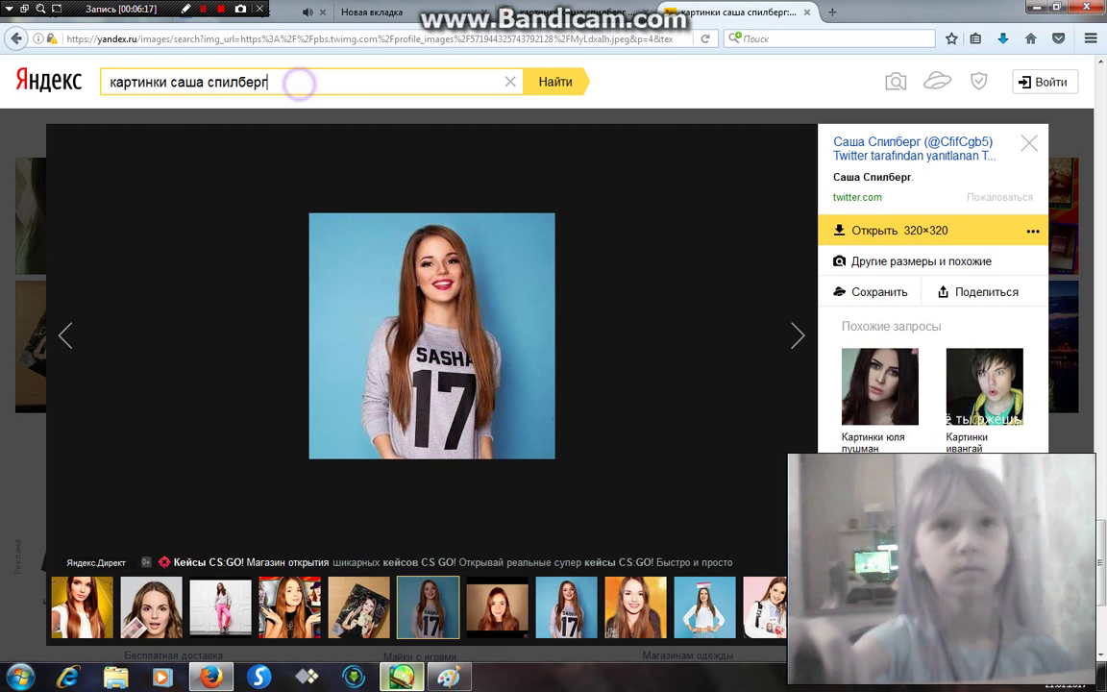
Replace the search query with a new person's name and scroll through the Yandex Images results.
left_click_drag(299, 85, 186, 82)
key("BackSpace")
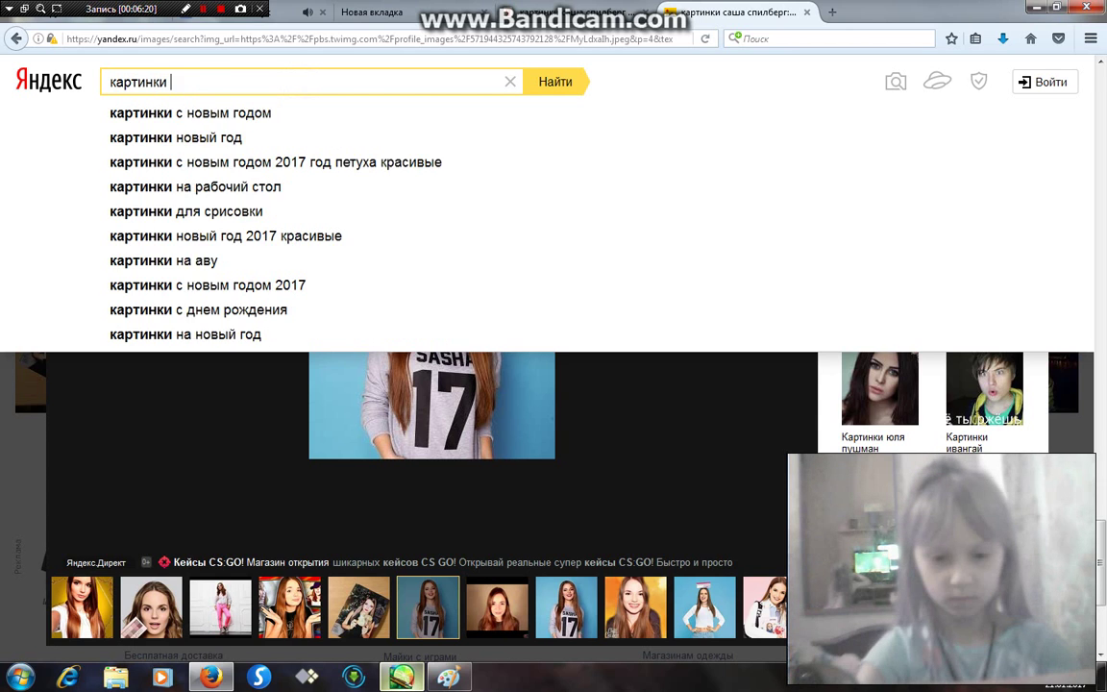
type("катя клеп")
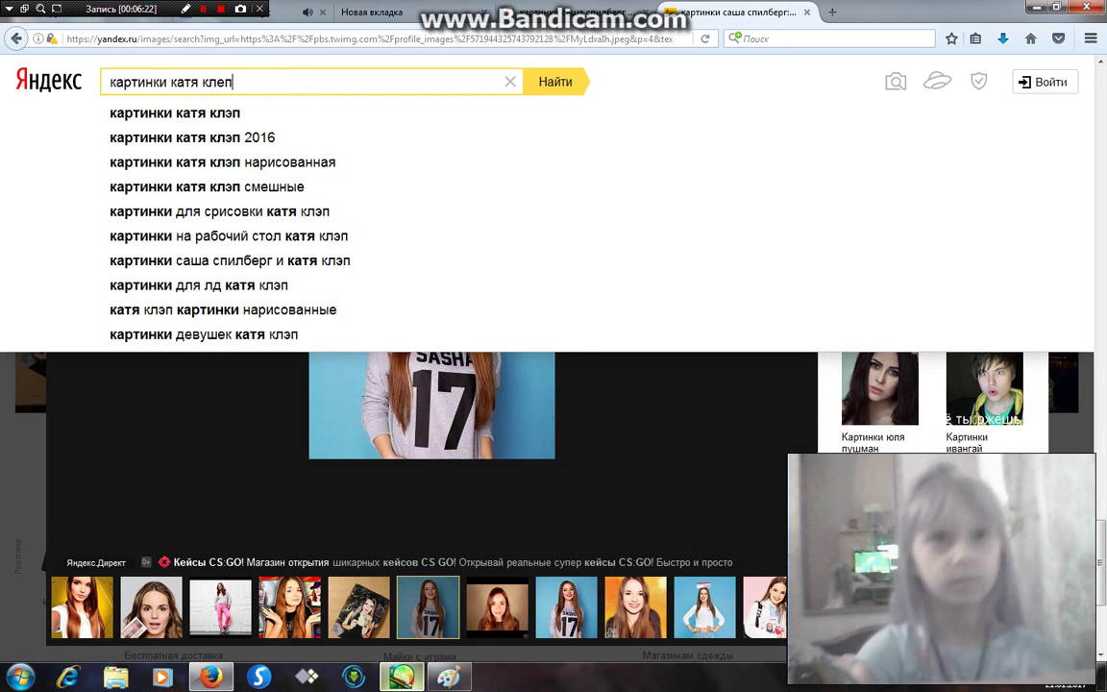
key("Return")
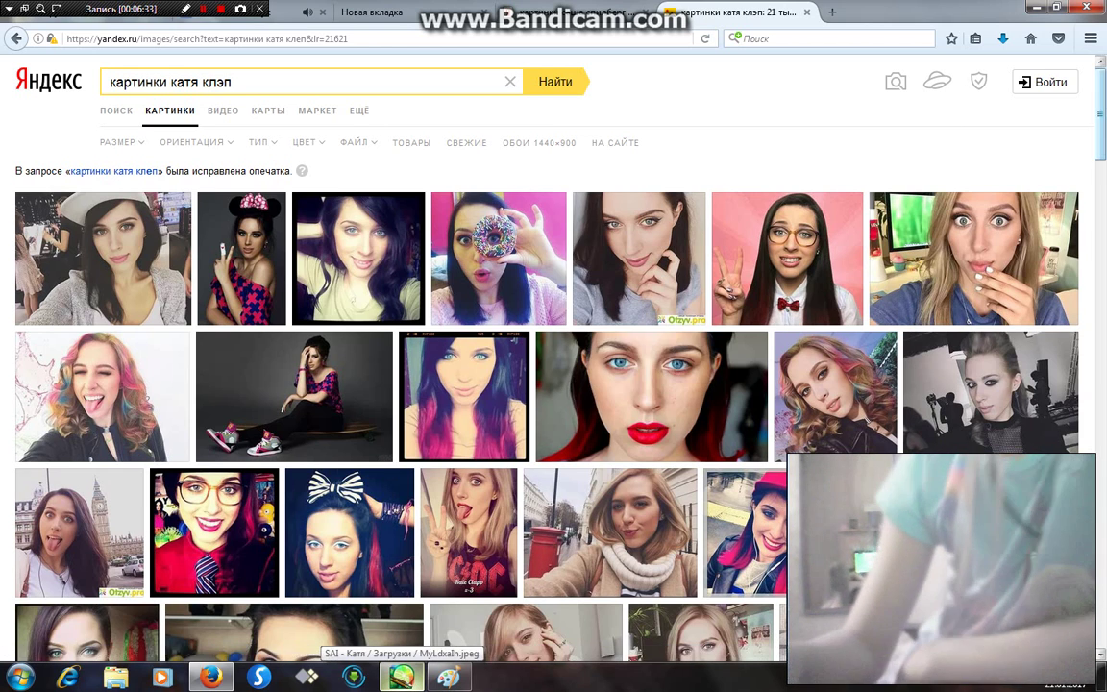
scroll(554, 385, "down", 3)
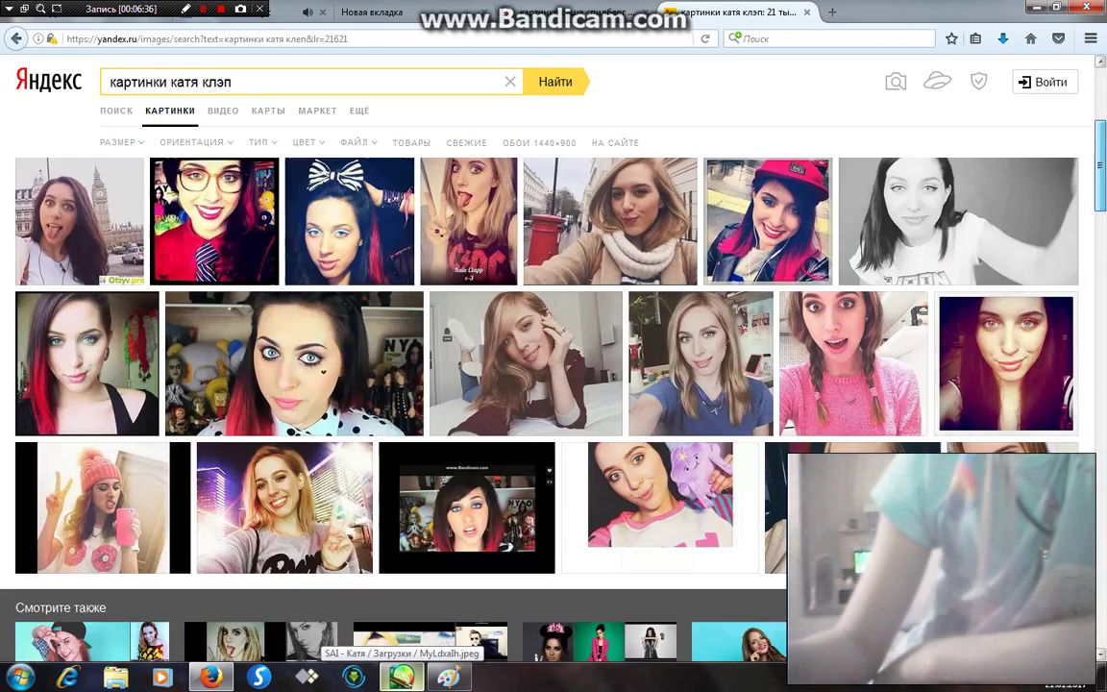
scroll(554, 385, "down", 1)
scroll(554, 384, "down", 1)
scroll(553, 384, "down", 2)
scroll(553, 385, "down", 2)
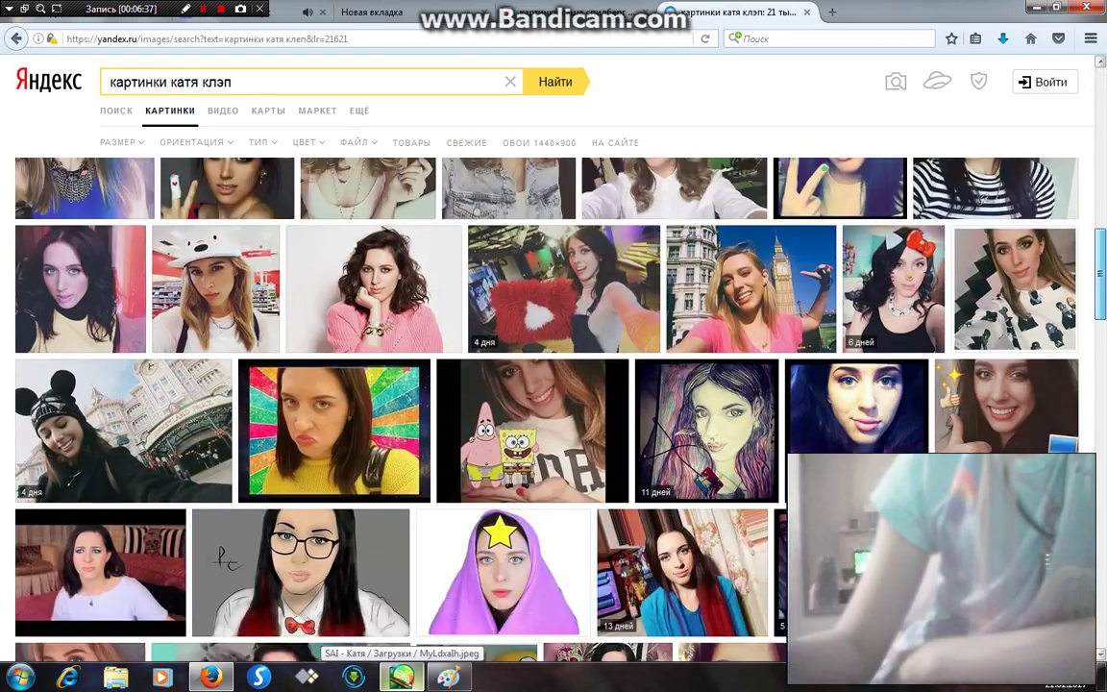
scroll(554, 384, "down", 1)
scroll(547, 403, "down", 1)
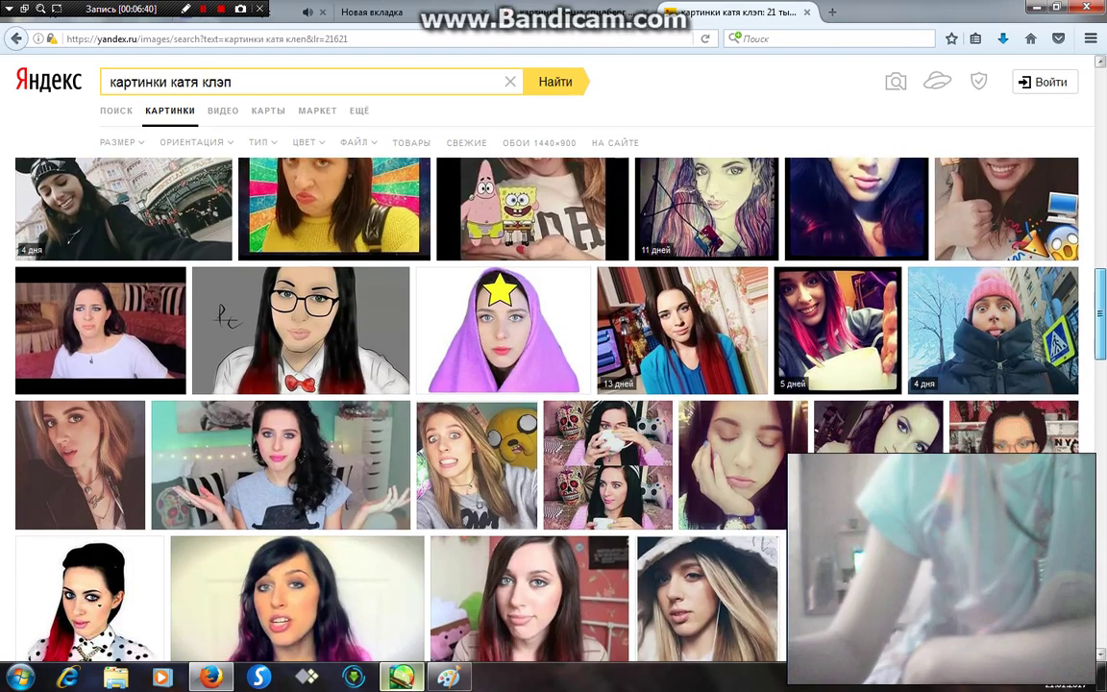
scroll(548, 404, "down", 1)
scroll(548, 404, "down", 1)
scroll(548, 404, "down", 1)
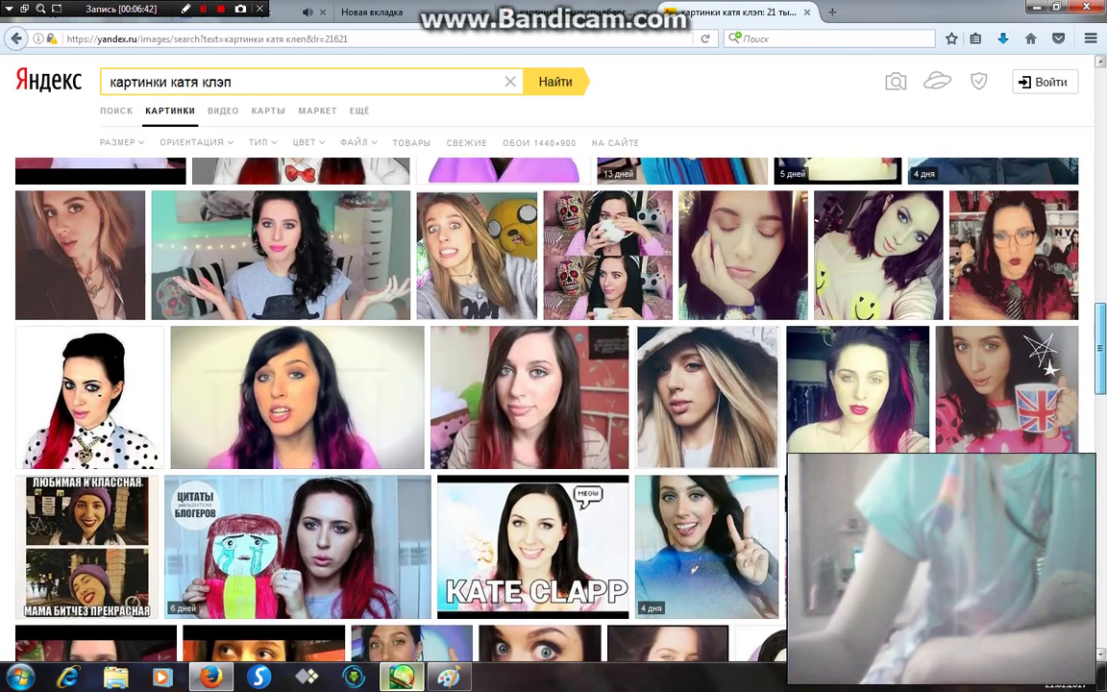
scroll(548, 404, "down", 1)
scroll(548, 404, "down", 1)
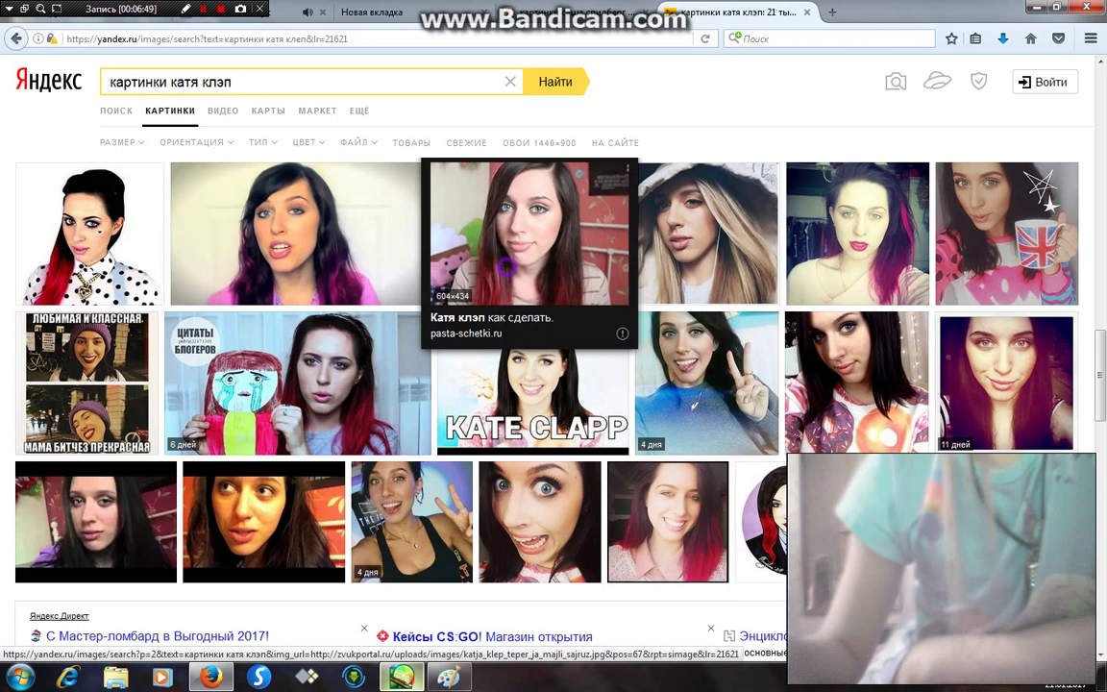
Open a dark-haired woman's photo full size and save it to Downloads.
left_click(529, 233)
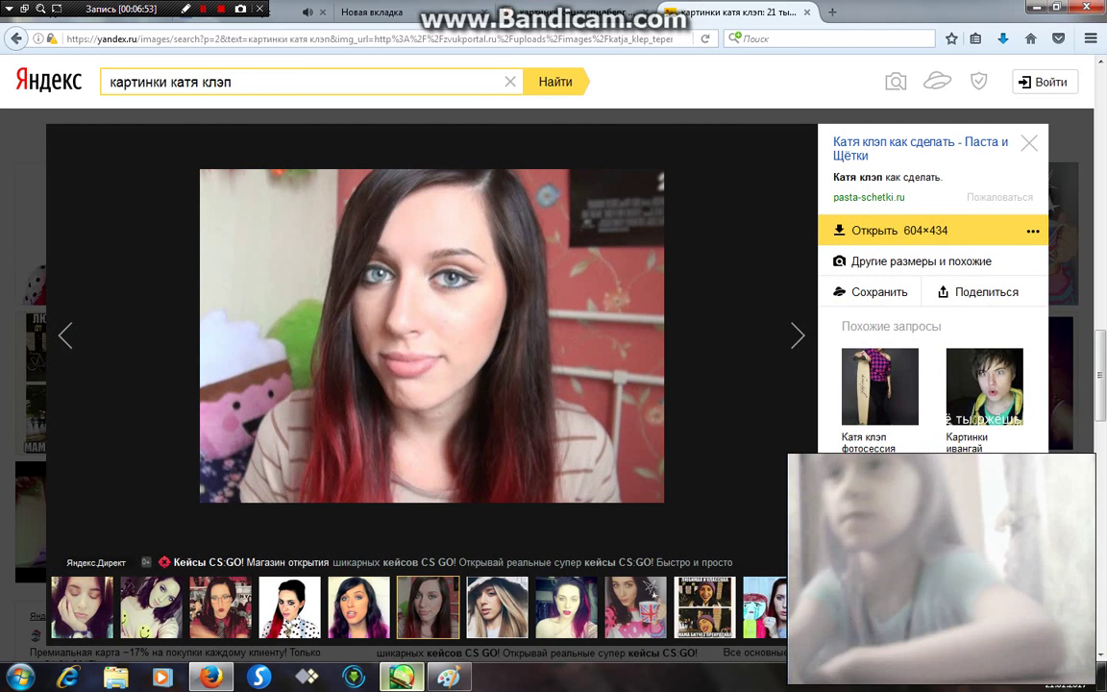
right_click(427, 236)
left_click(509, 299)
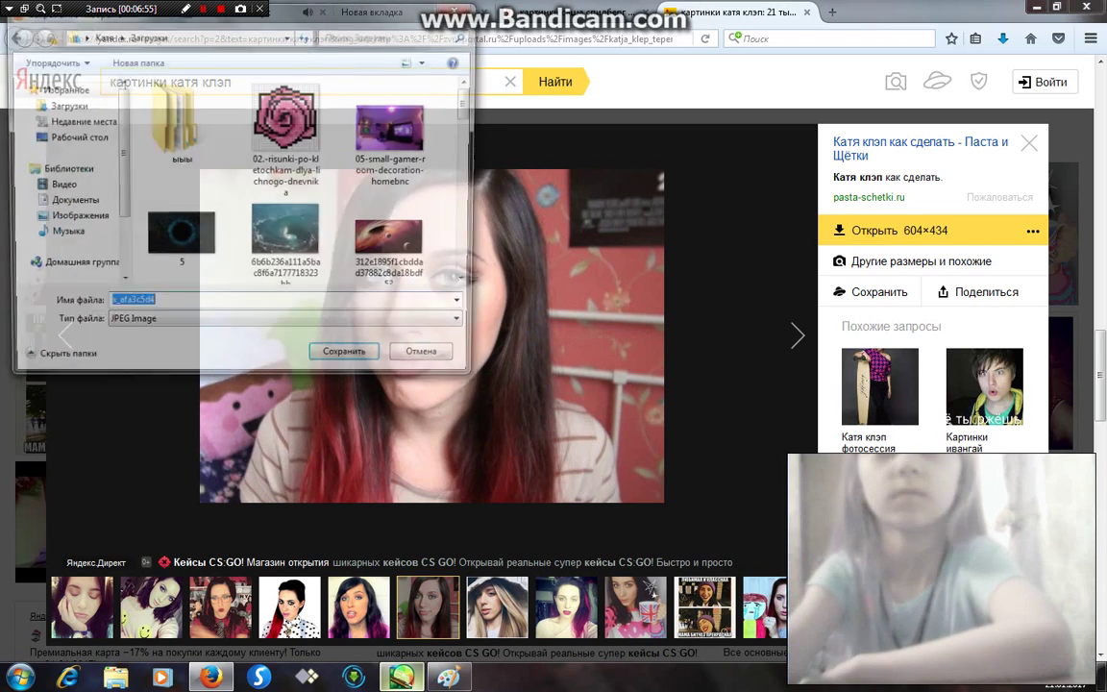
left_click(339, 360)
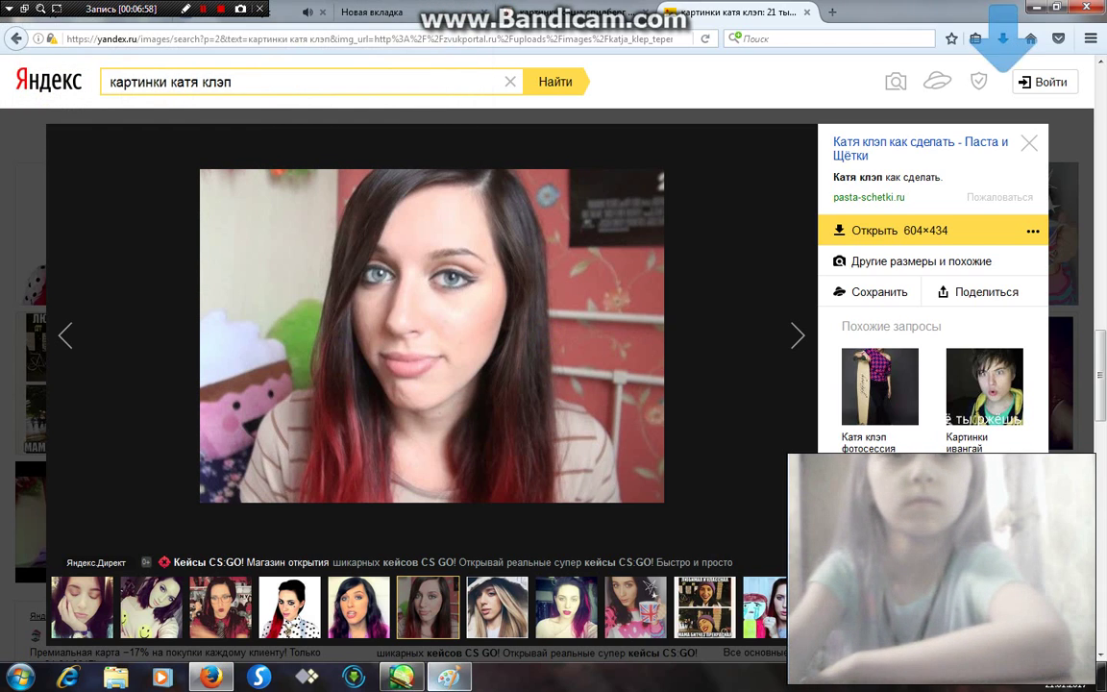
Open the downloaded x_afa3c5d4.jpg in PaintTool SAI as a new canvas.
left_click(402, 677)
left_click(19, 26)
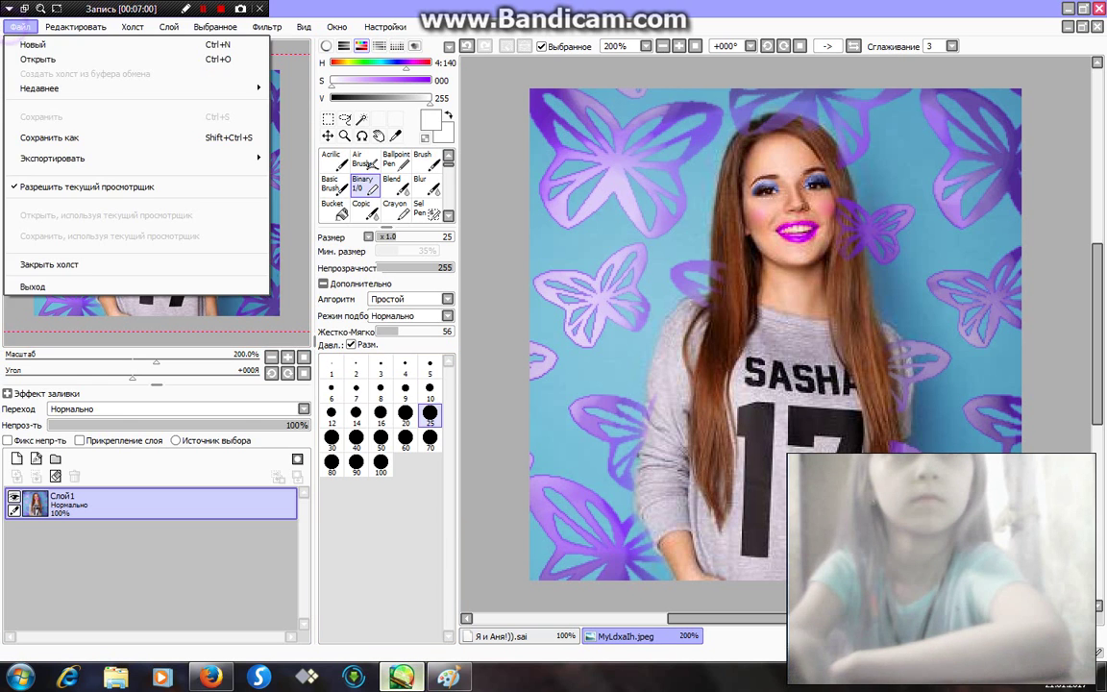
left_click(43, 58)
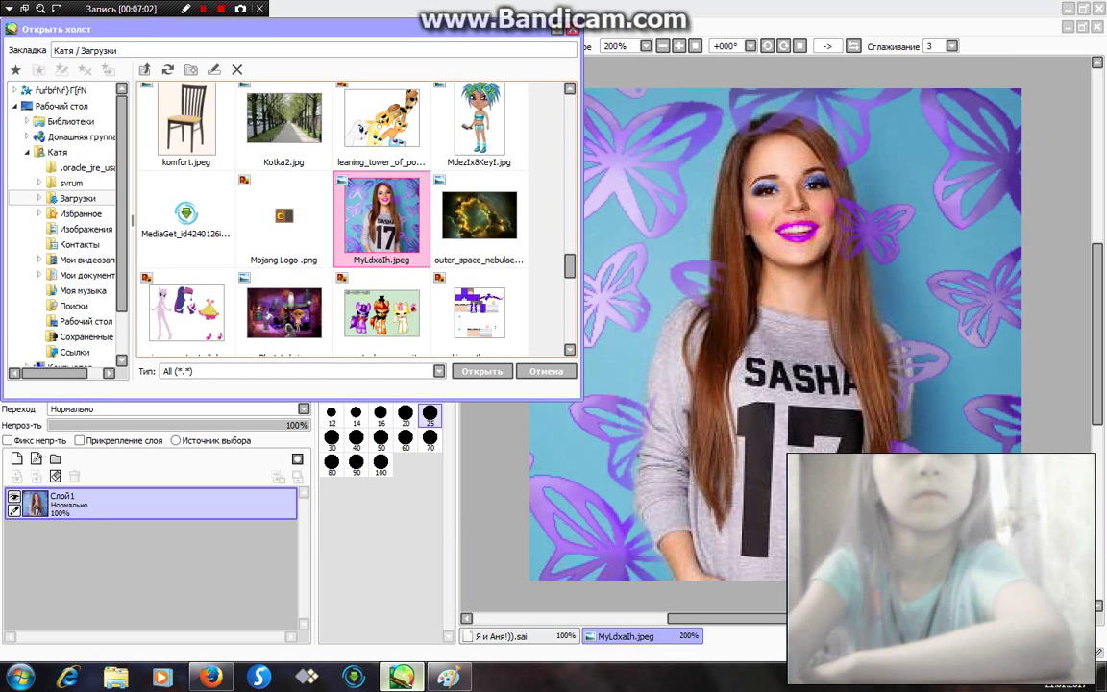
scroll(381, 115, "down", 10)
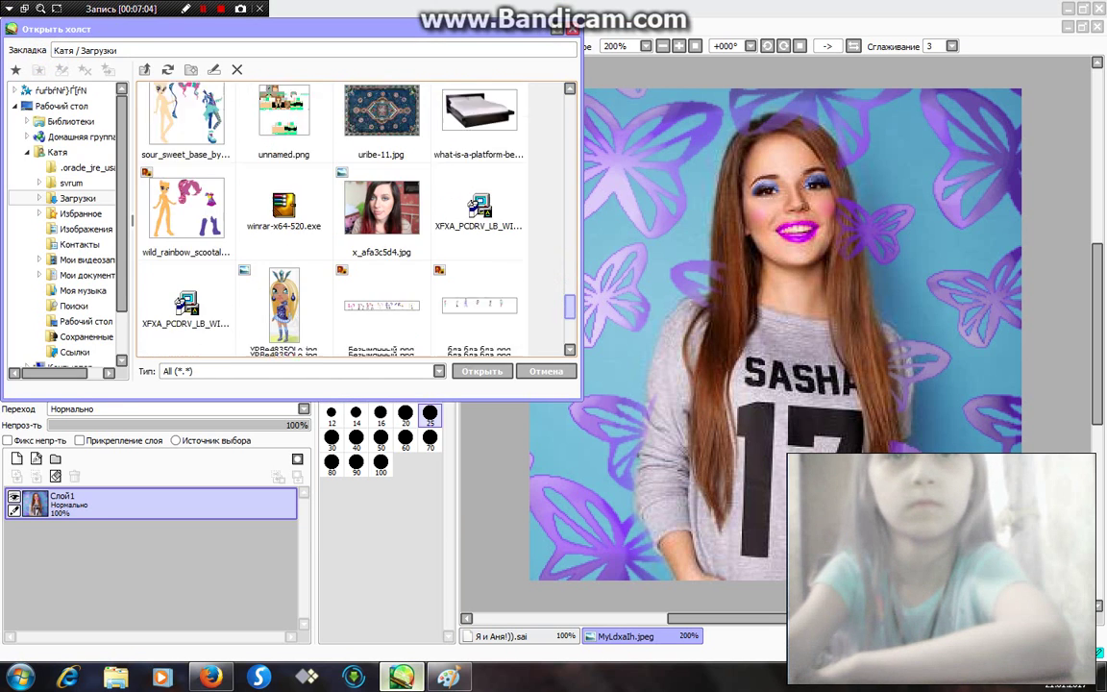
double_click(382, 96)
Zoom to 300% and outline the lips with the Selection Pen at size 4.
left_click(678, 45)
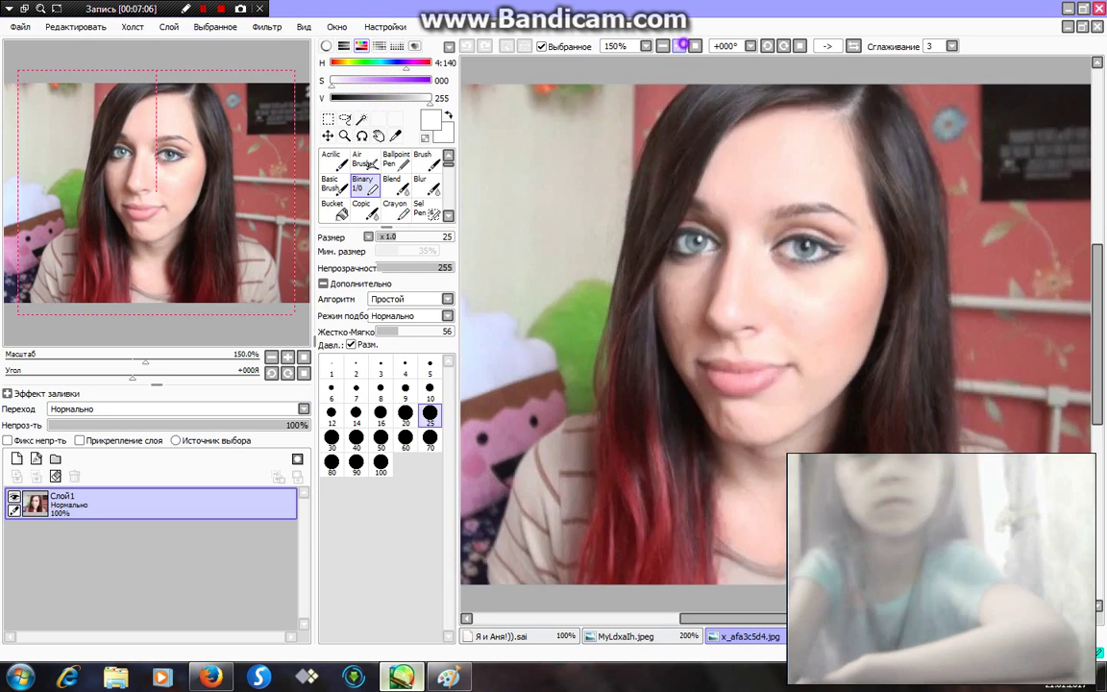
left_click(426, 209)
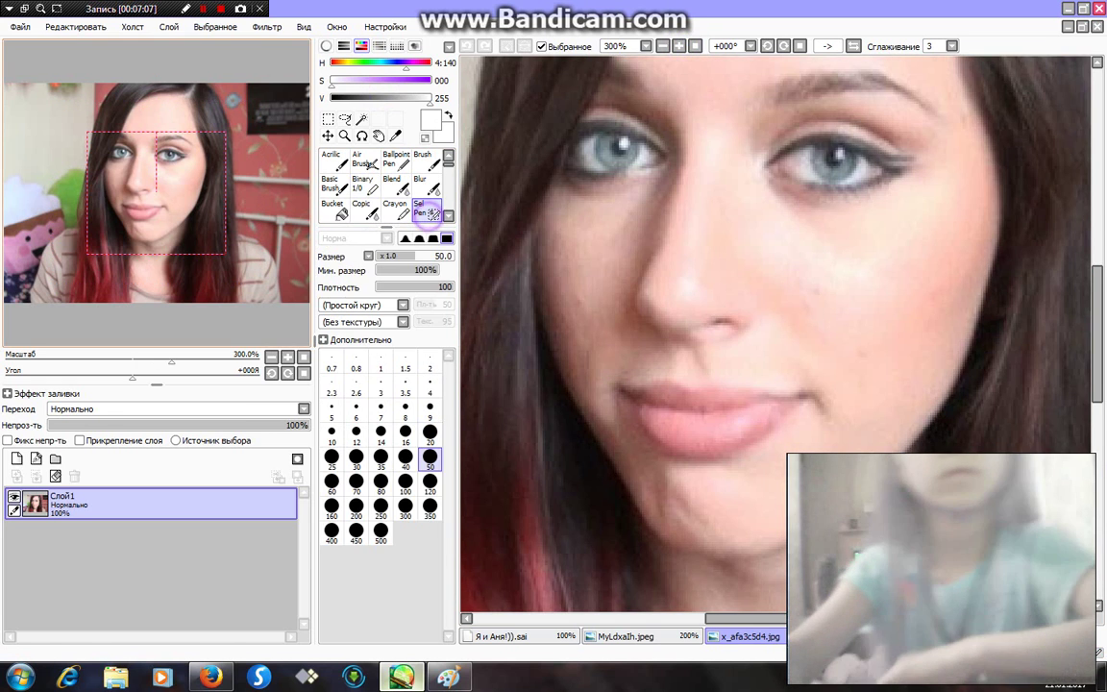
scroll(778, 336, "down", 2)
left_click(430, 411)
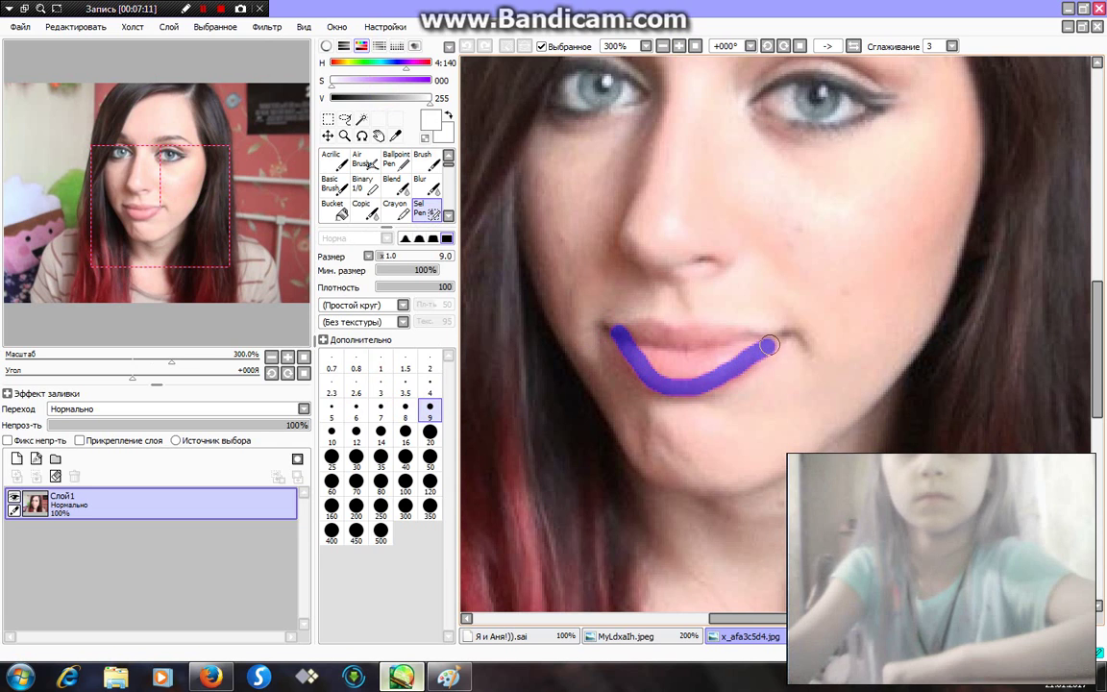
left_click_drag(754, 338, 631, 320)
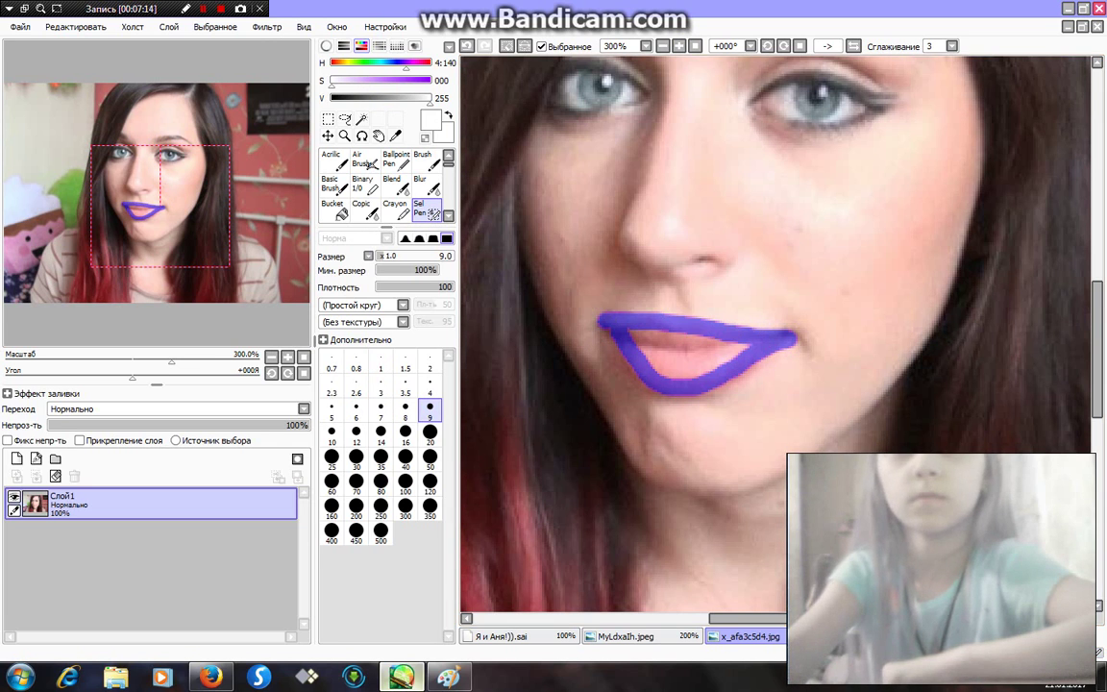
key("ctrl+z")
key("ctrl+z")
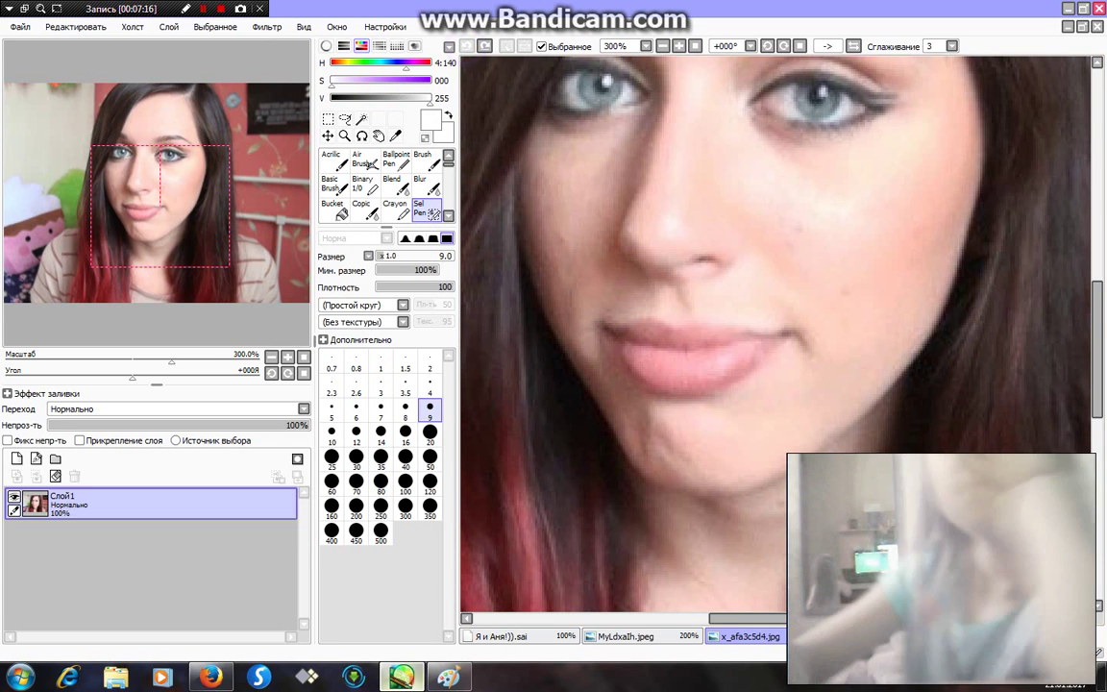
left_click(429, 386)
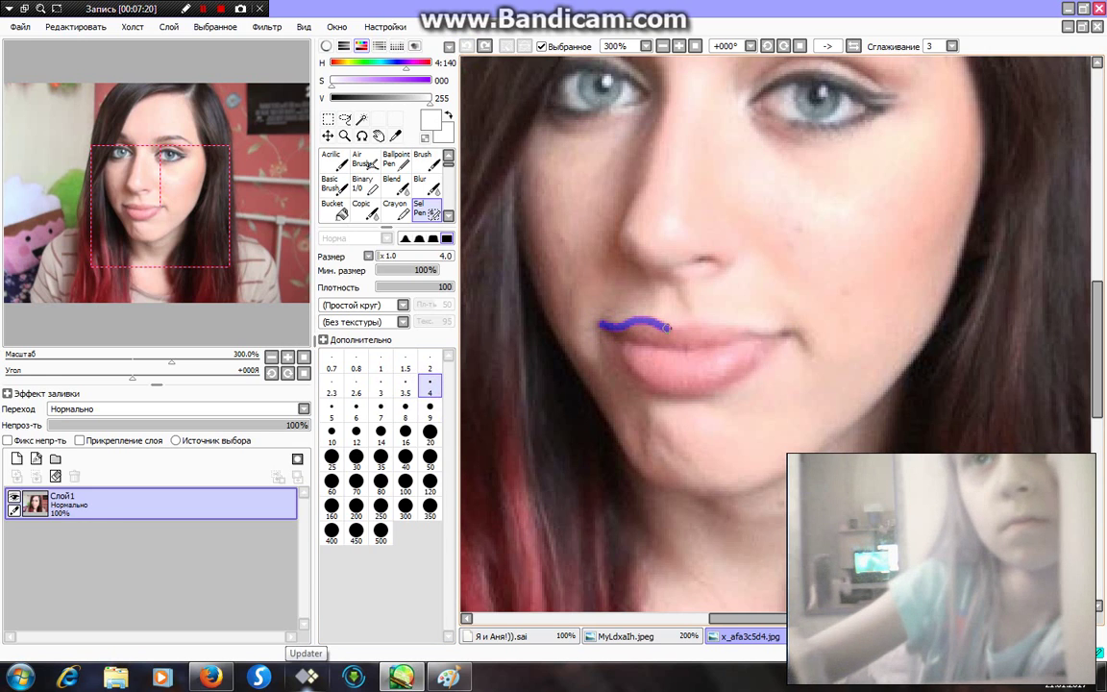
left_click_drag(669, 328, 711, 325)
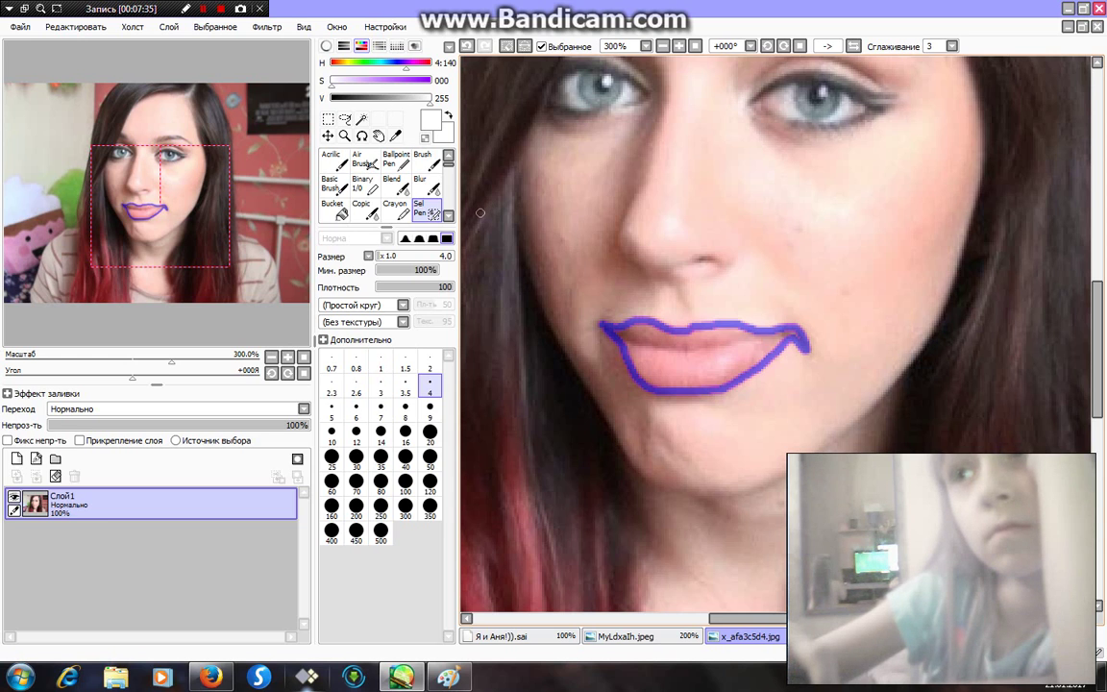
Fill the lip outline with the Magic Wand on the hidden photo layer, then convert it to a selection.
left_click(360, 120)
left_click(702, 356)
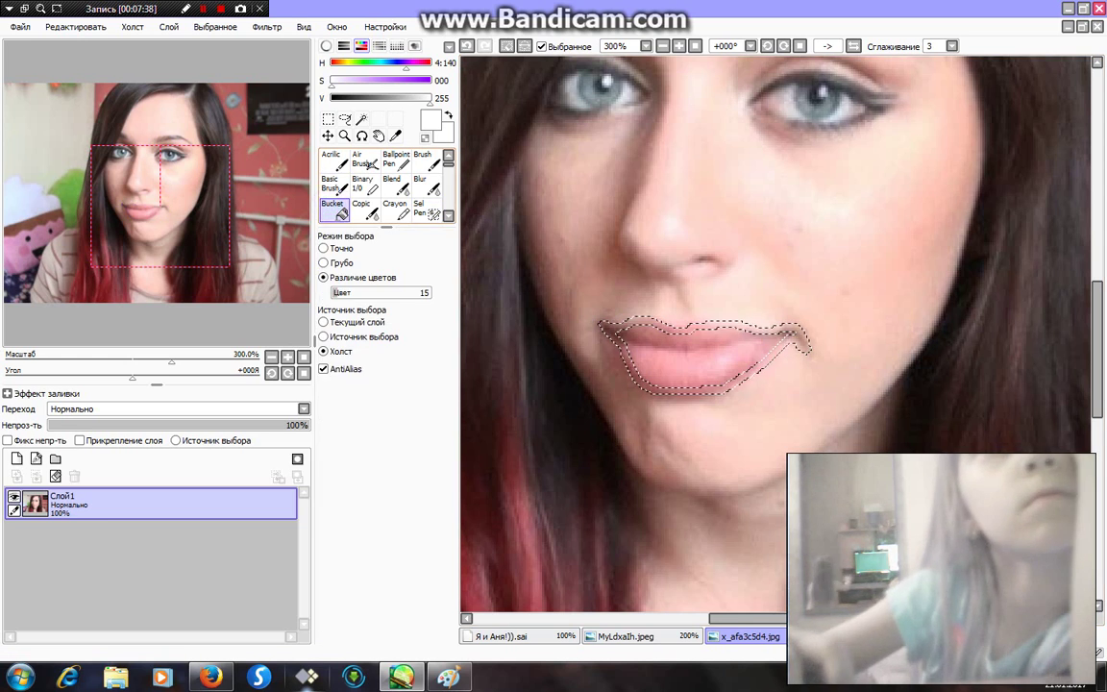
key("ctrl+d")
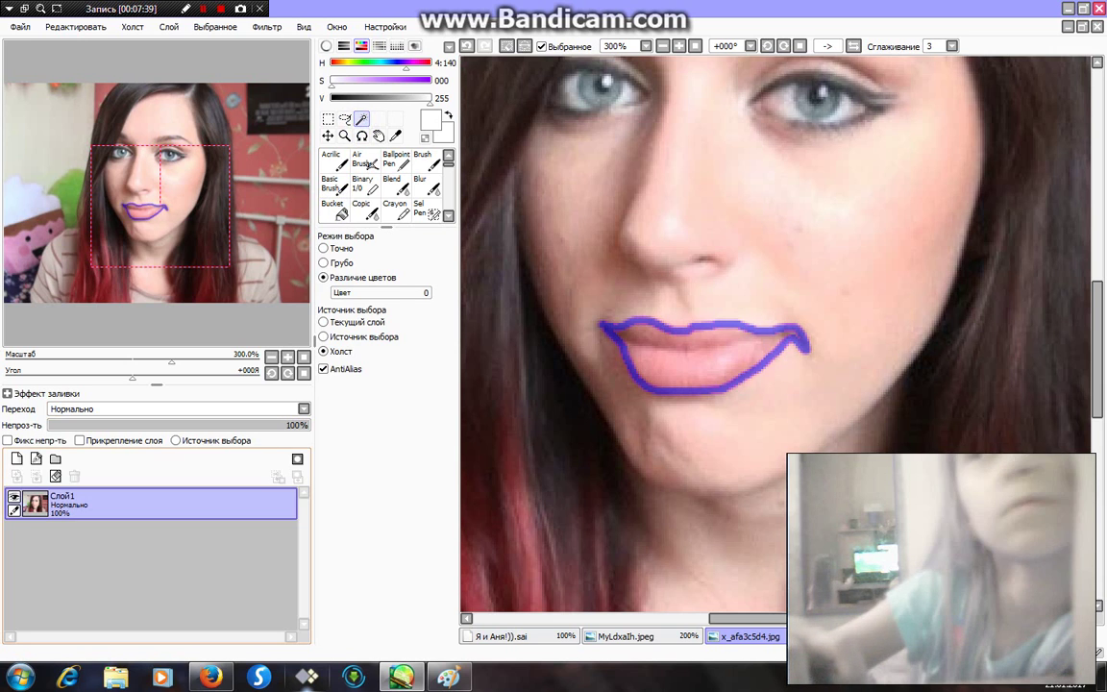
left_click(13, 496)
left_click(654, 346)
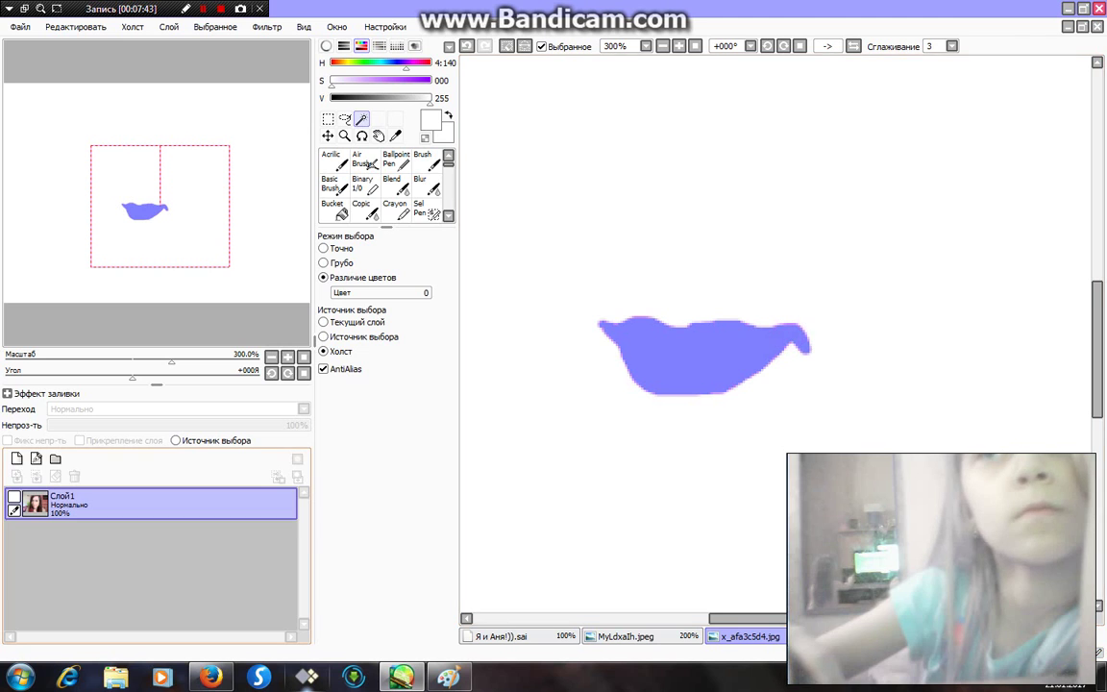
left_click(13, 495)
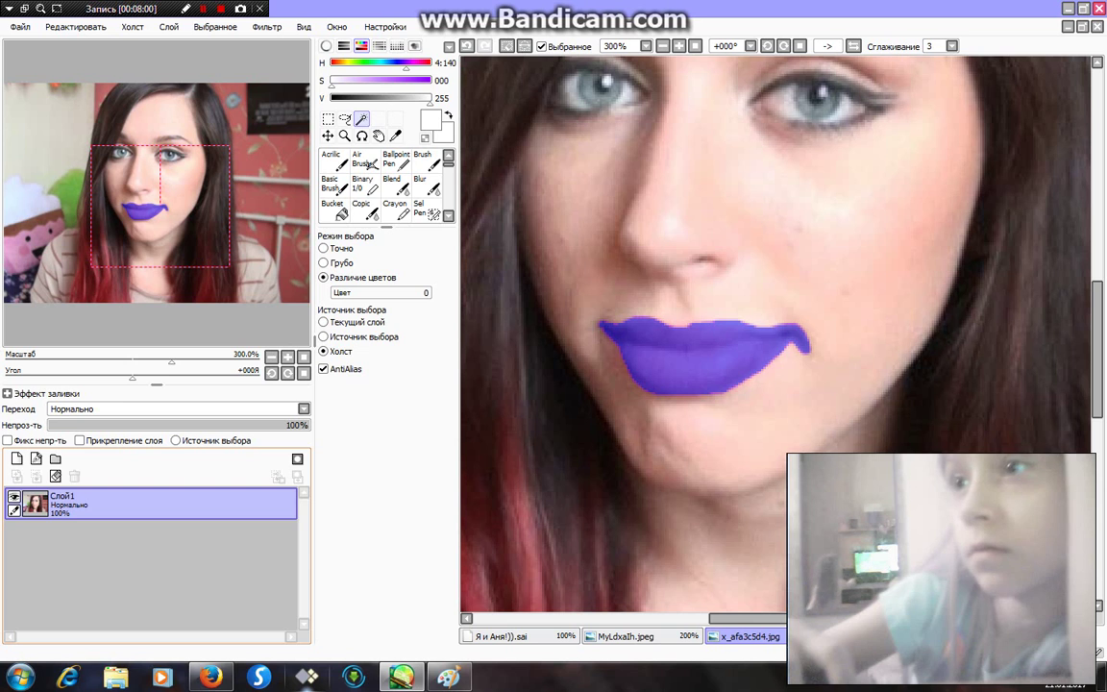
key("ctrl+z")
left_click(365, 183)
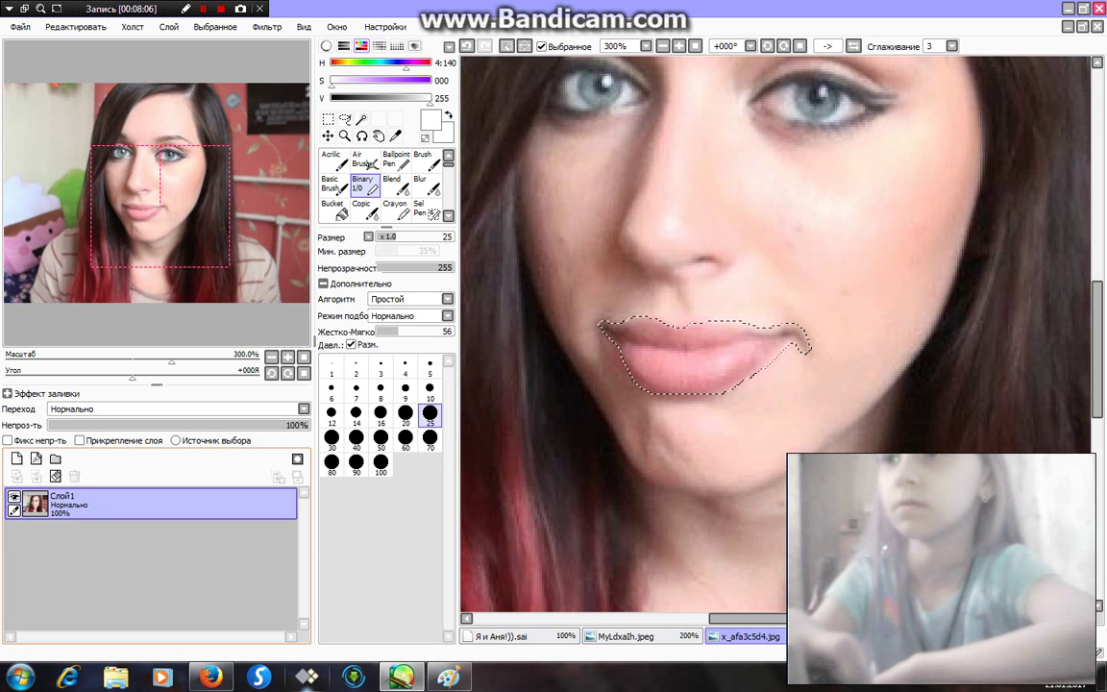
Apply hue -33 and saturation +11 to the lips, then deselect.
left_click(267, 27)
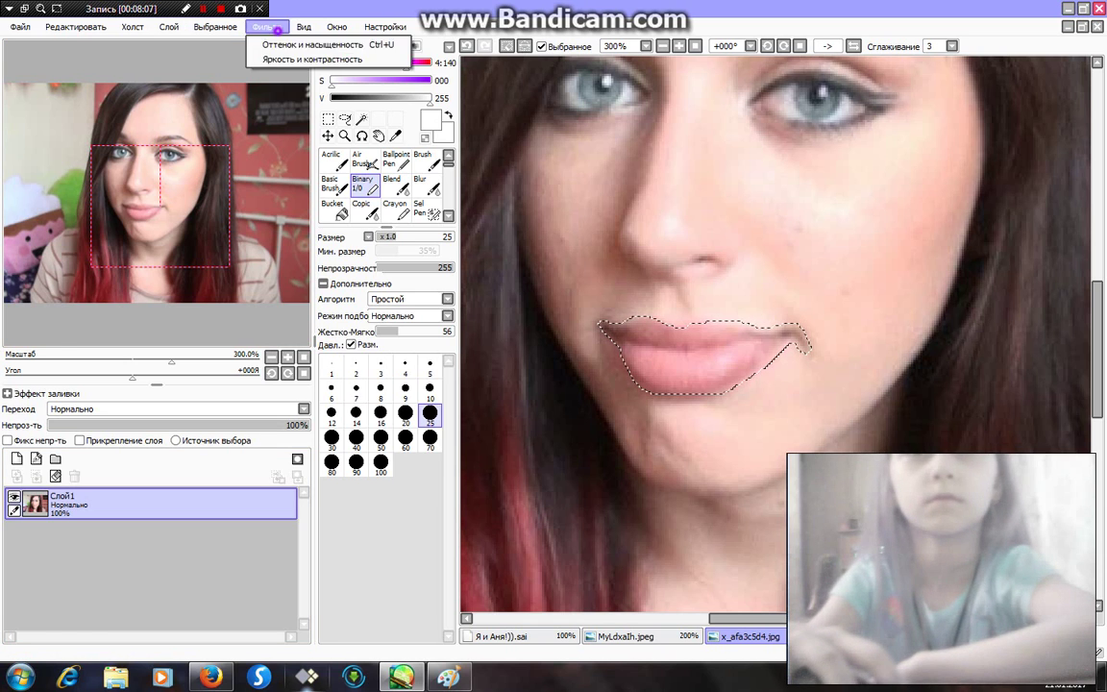
left_click(312, 44)
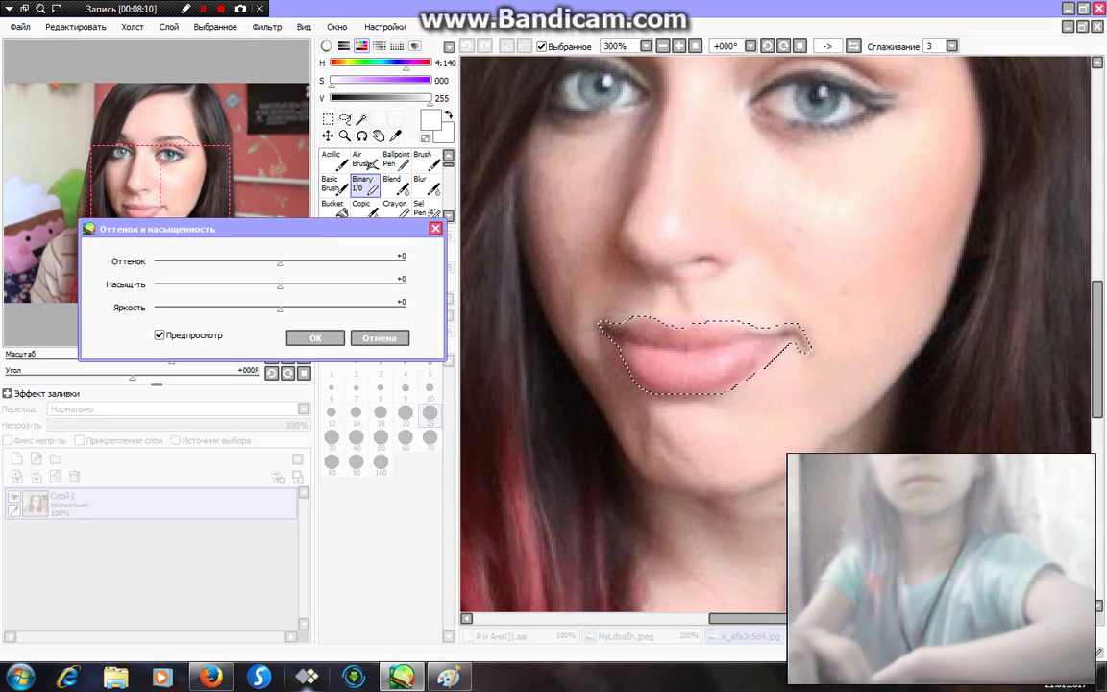
mouse_move(280, 261)
left_mouse_down()
mouse_move(405, 261)
mouse_move(239, 261)
mouse_move(293, 285)
mouse_move(287, 308)
left_mouse_up()
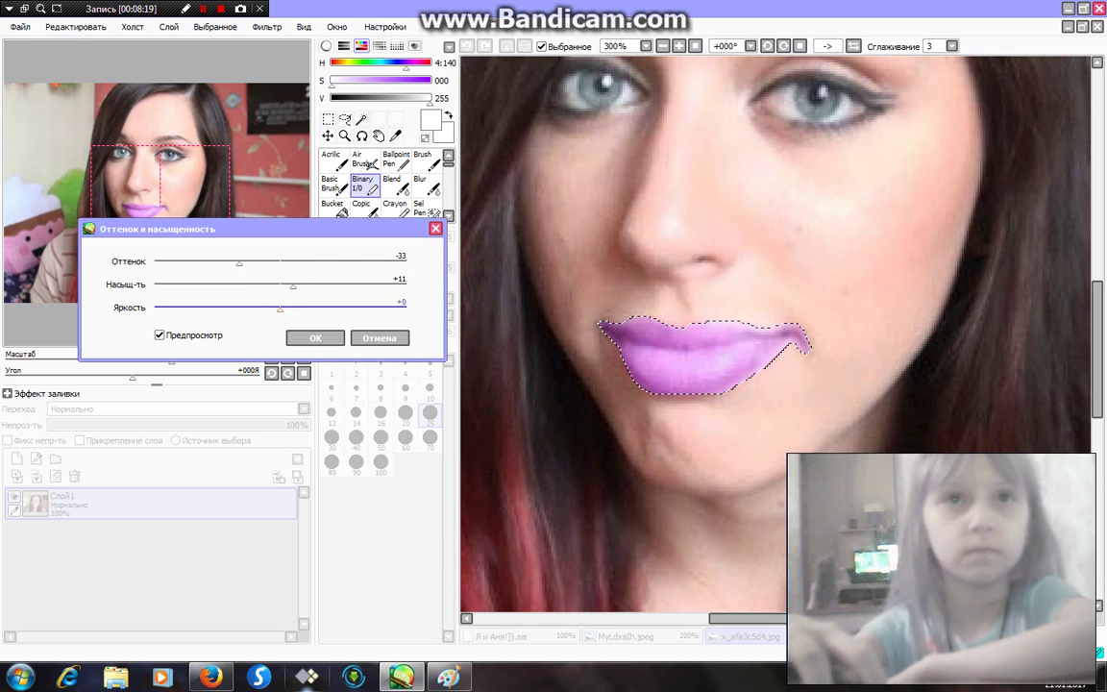
left_click(307, 336)
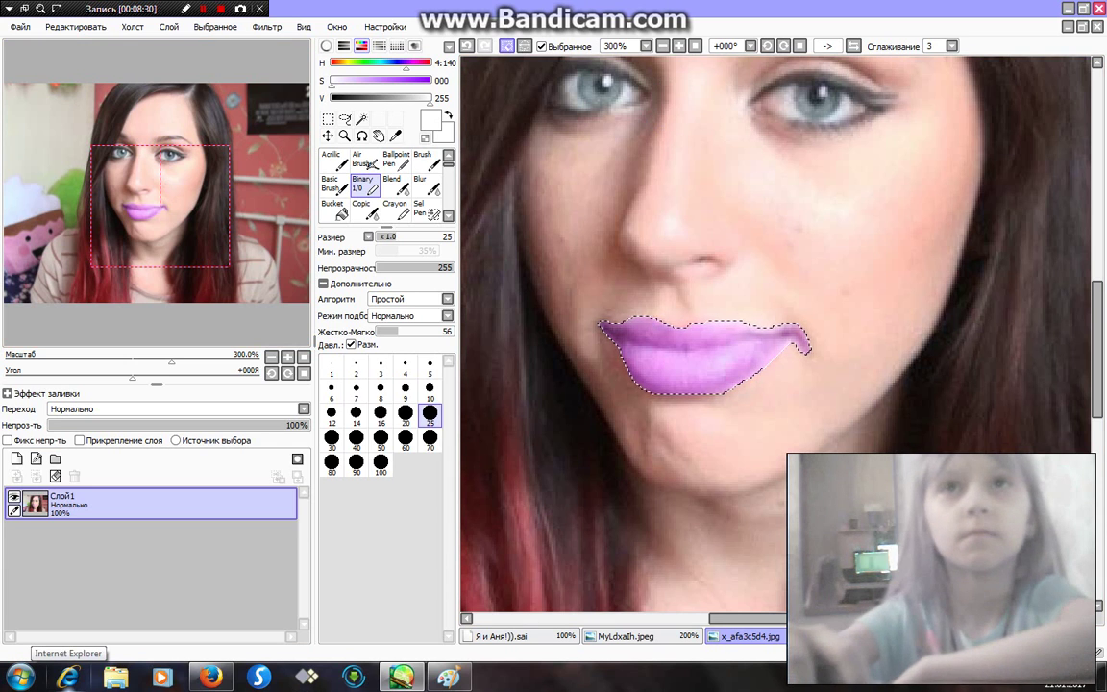
key("ctrl+d")
left_click_drag(160, 206, 172, 180)
Outline both upper eyelids with the Selection Pen.
left_click(423, 208)
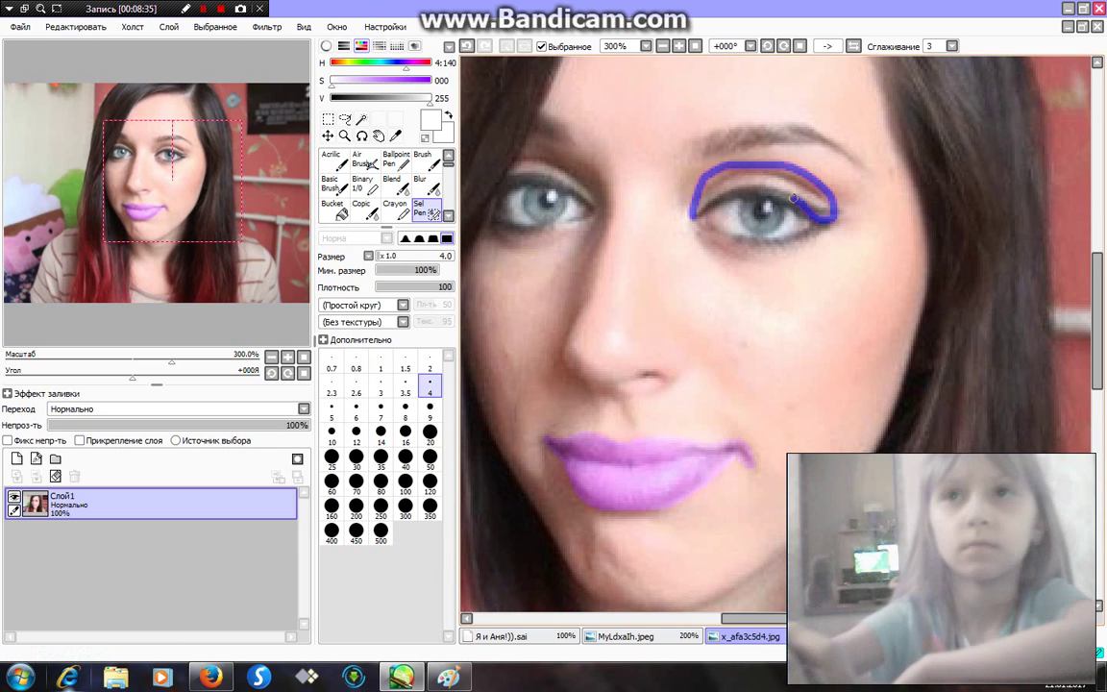
left_click_drag(794, 198, 746, 186)
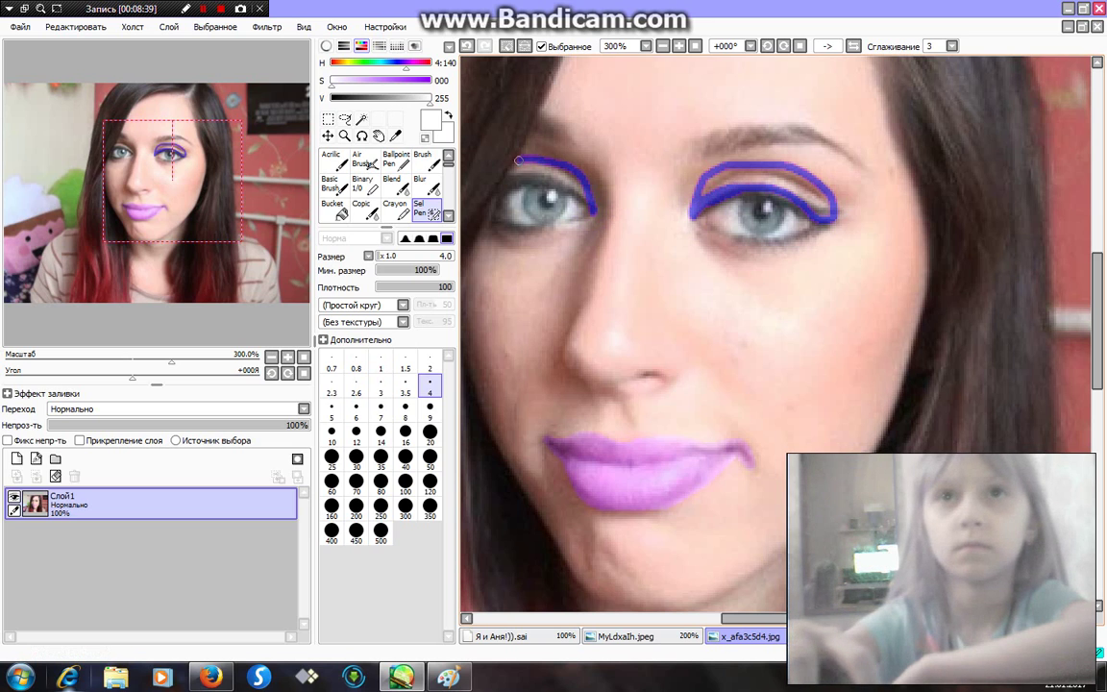
left_click_drag(514, 172, 577, 188)
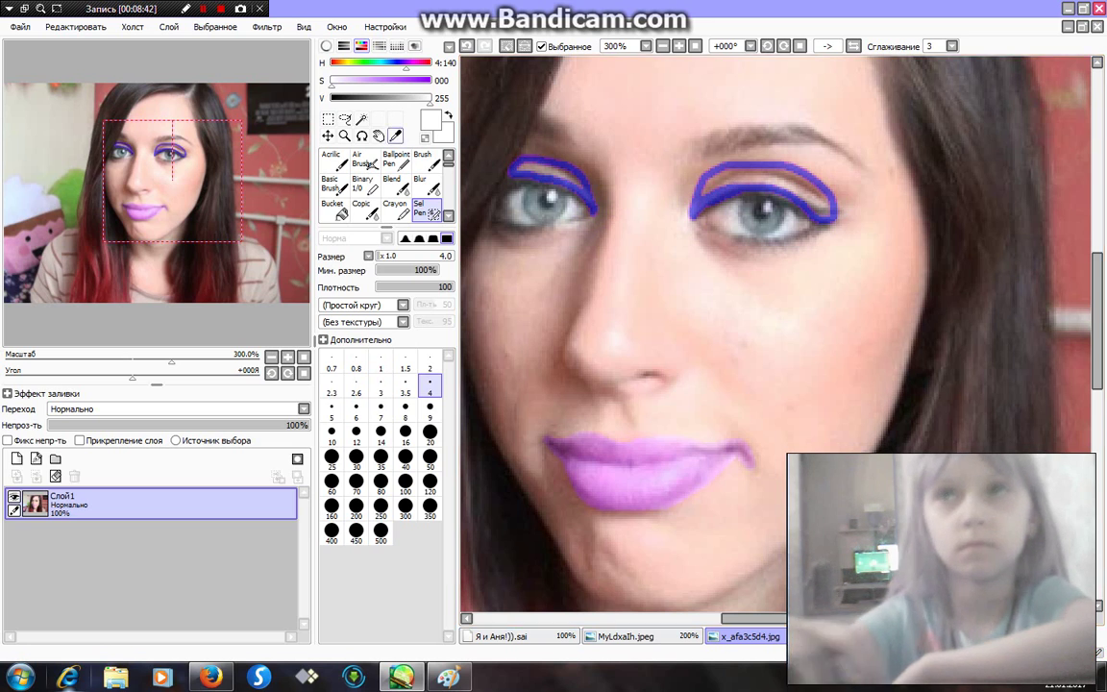
Fill both eyelid outlines with the Magic Wand on the hidden photo layer and convert them to a selection.
left_click(361, 118)
left_click(14, 496)
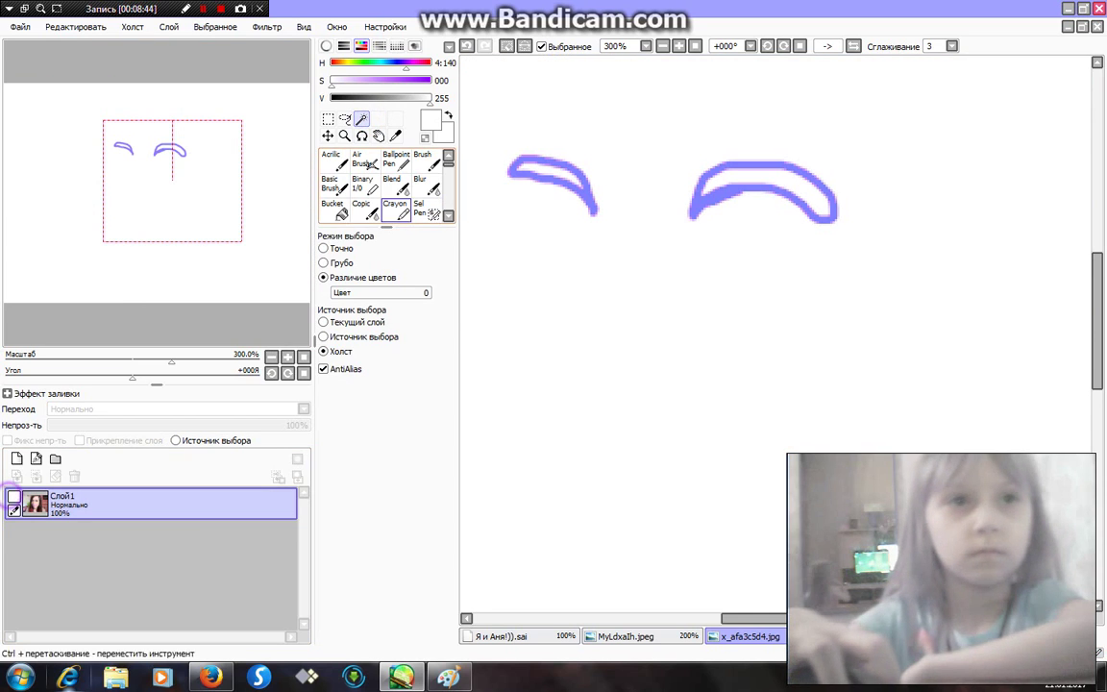
left_click_drag(514, 169, 578, 184)
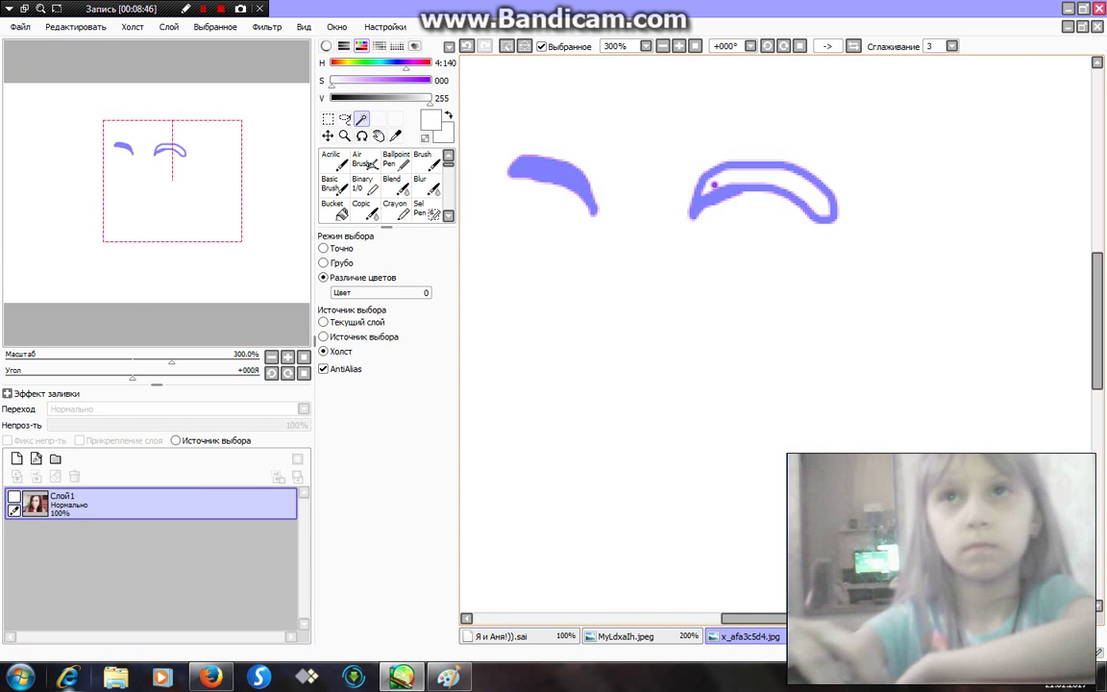
left_click_drag(714, 183, 702, 195)
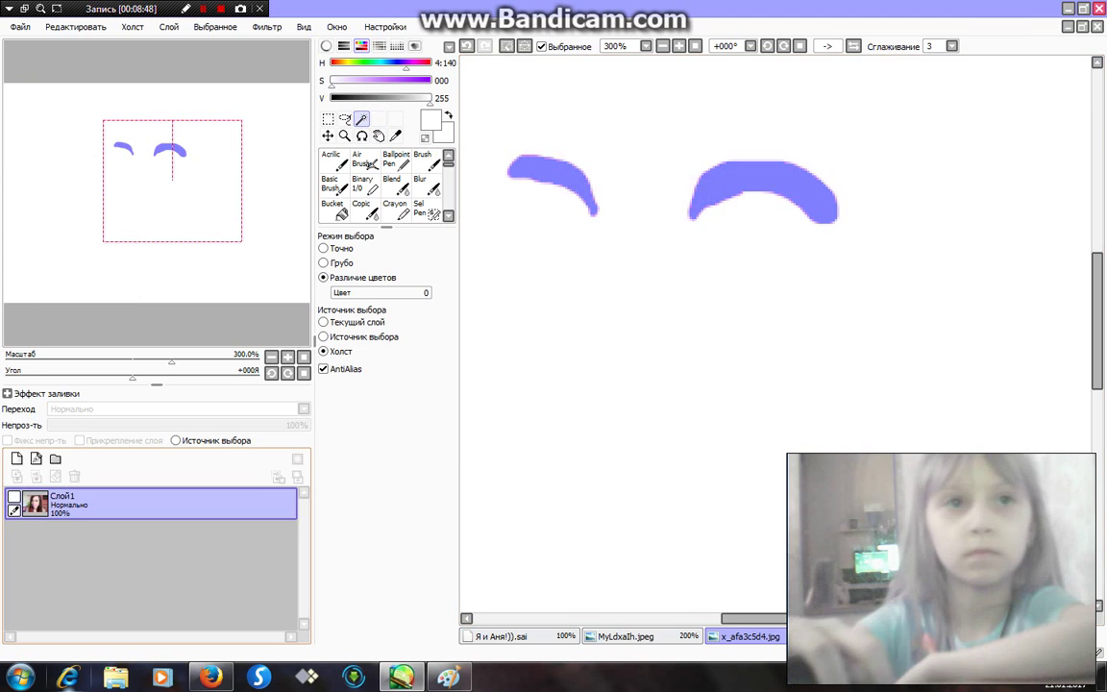
left_click(14, 496)
left_click(364, 183)
Recolour the eyelids yellow with Hue +17, Saturation +24, Brightness +5, then deselect.
left_click(268, 26)
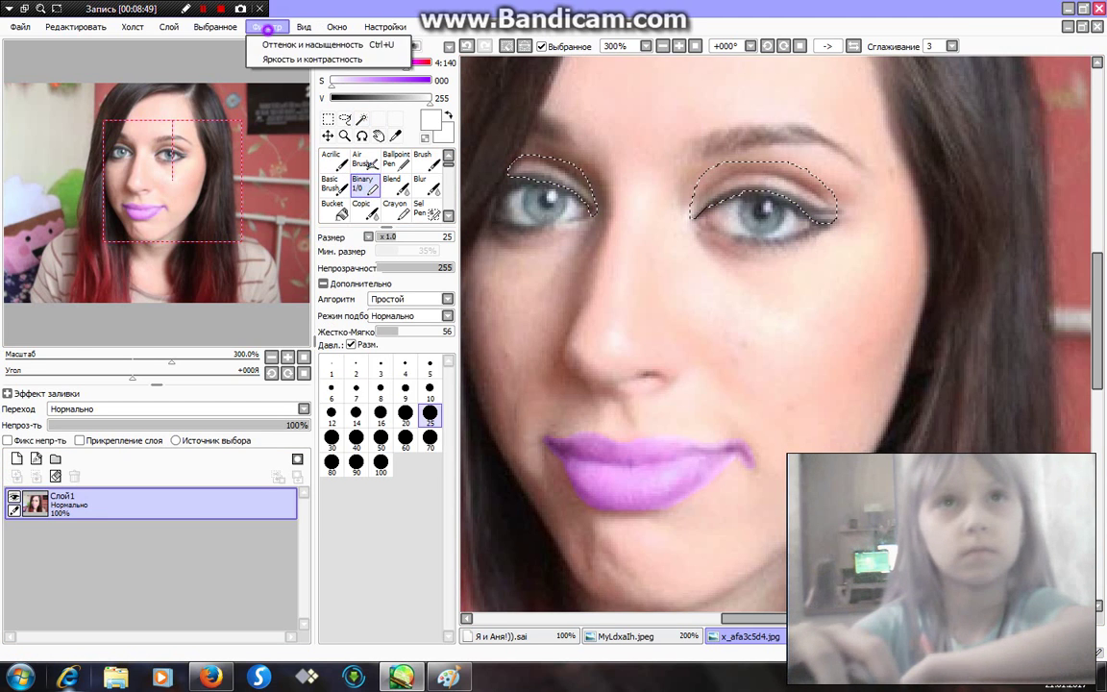
left_click(298, 43)
left_click_drag(280, 260, 215, 261)
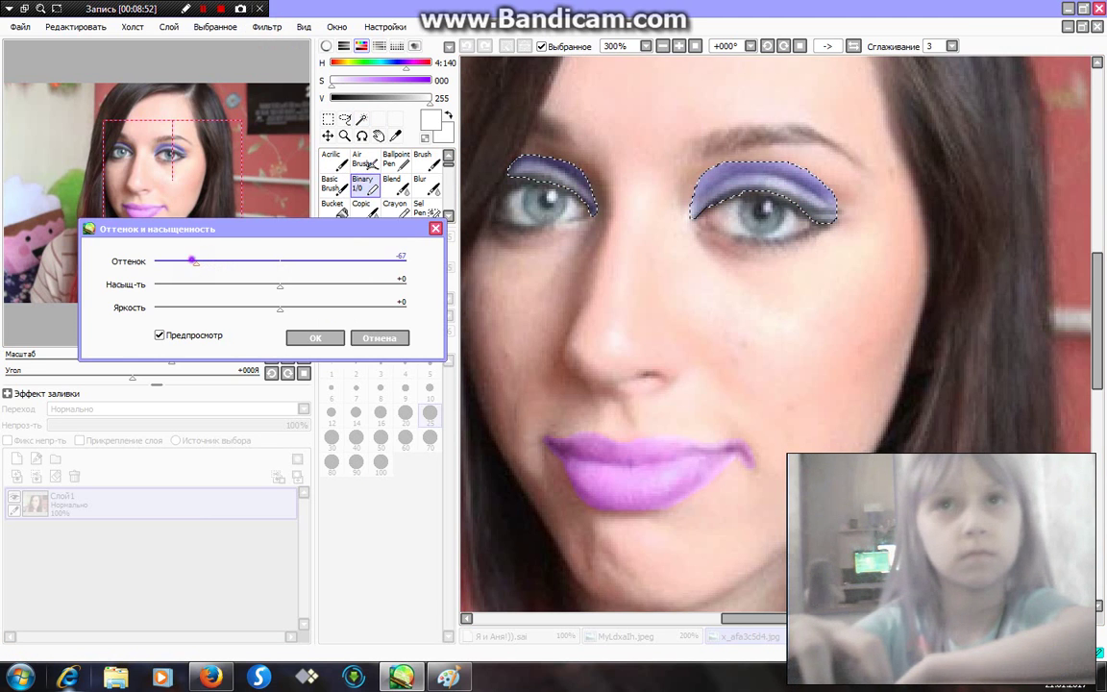
left_click_drag(289, 260, 330, 261)
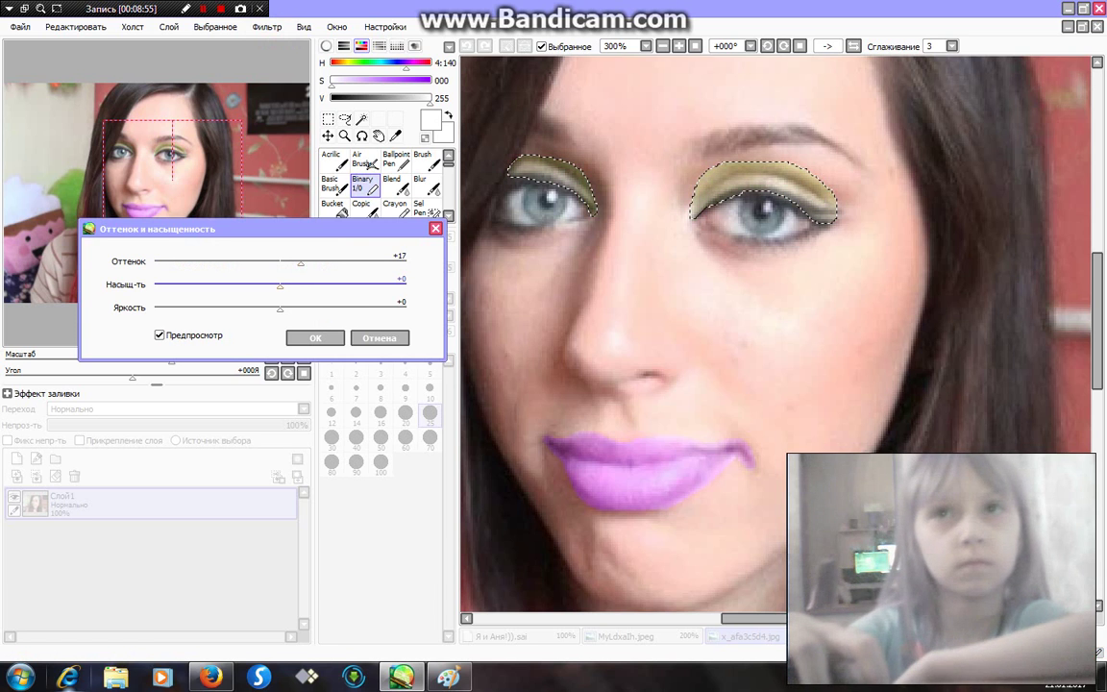
left_click_drag(279, 285, 309, 285)
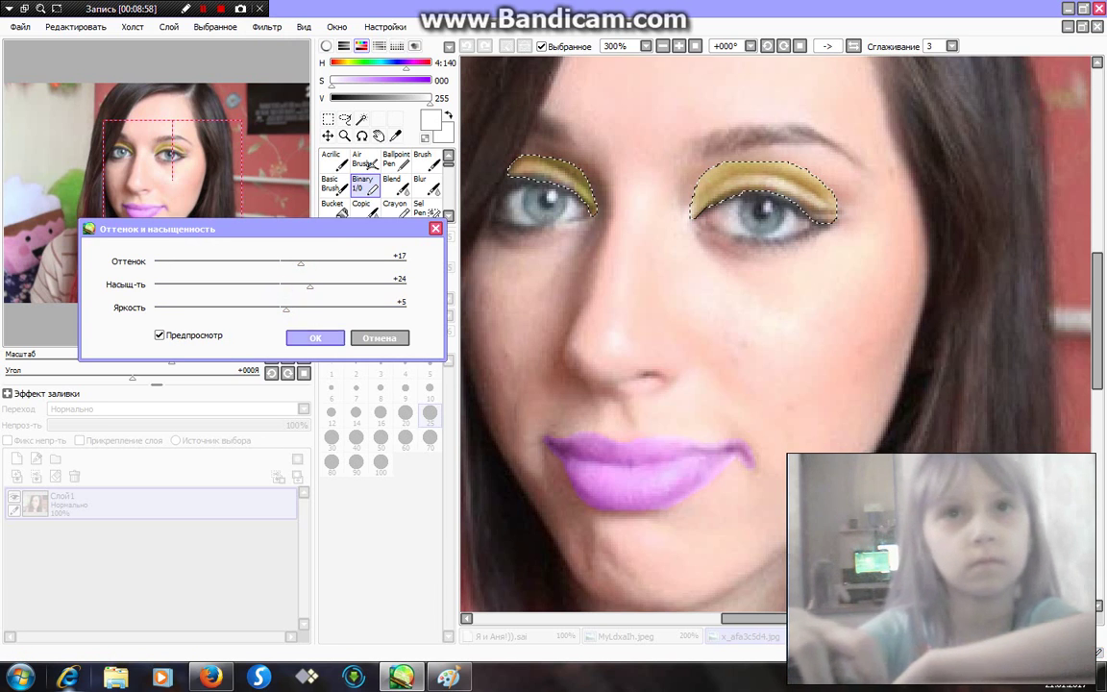
left_click(308, 336)
left_click(504, 44)
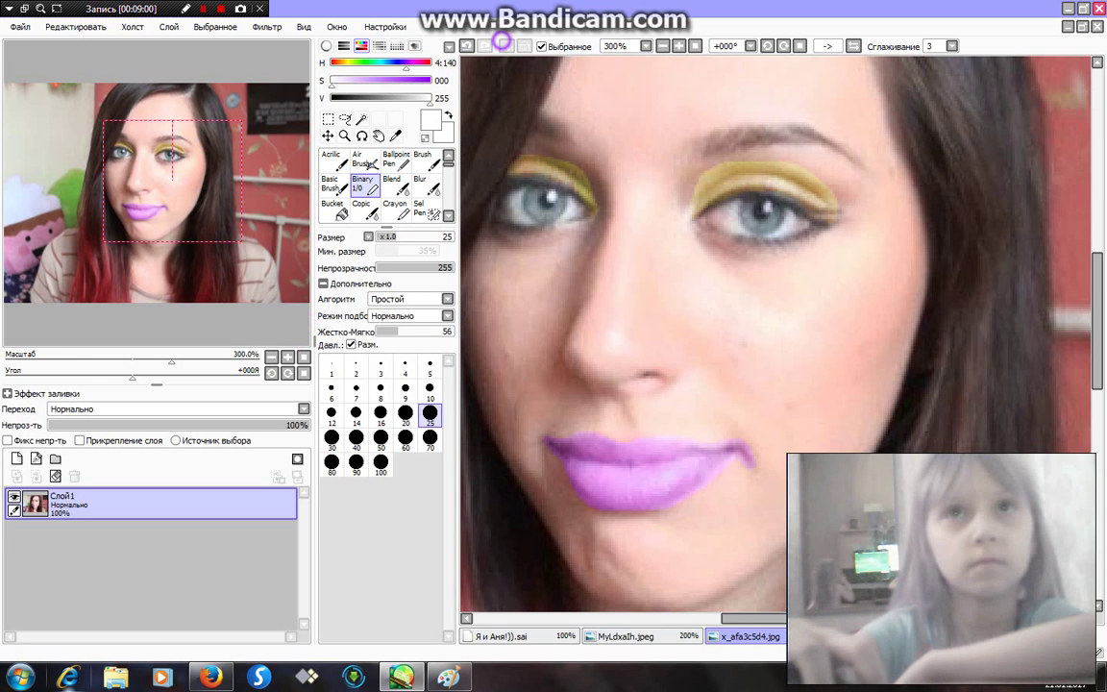
left_click_drag(171, 150, 205, 161)
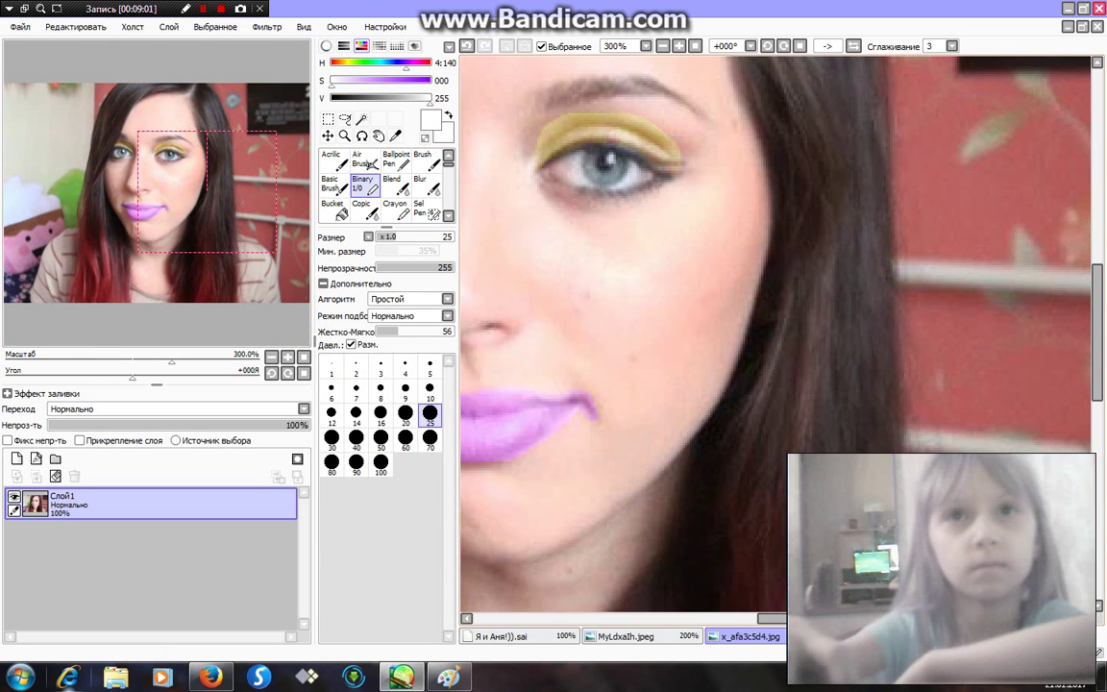
Paint a large Sel Pen blob over each cheek to select both blush areas.
left_click(432, 211)
left_click(430, 458)
mouse_move(648, 314)
left_mouse_down()
mouse_move(662, 292)
mouse_move(672, 355)
left_mouse_up()
left_click_drag(522, 78, 551, 85)
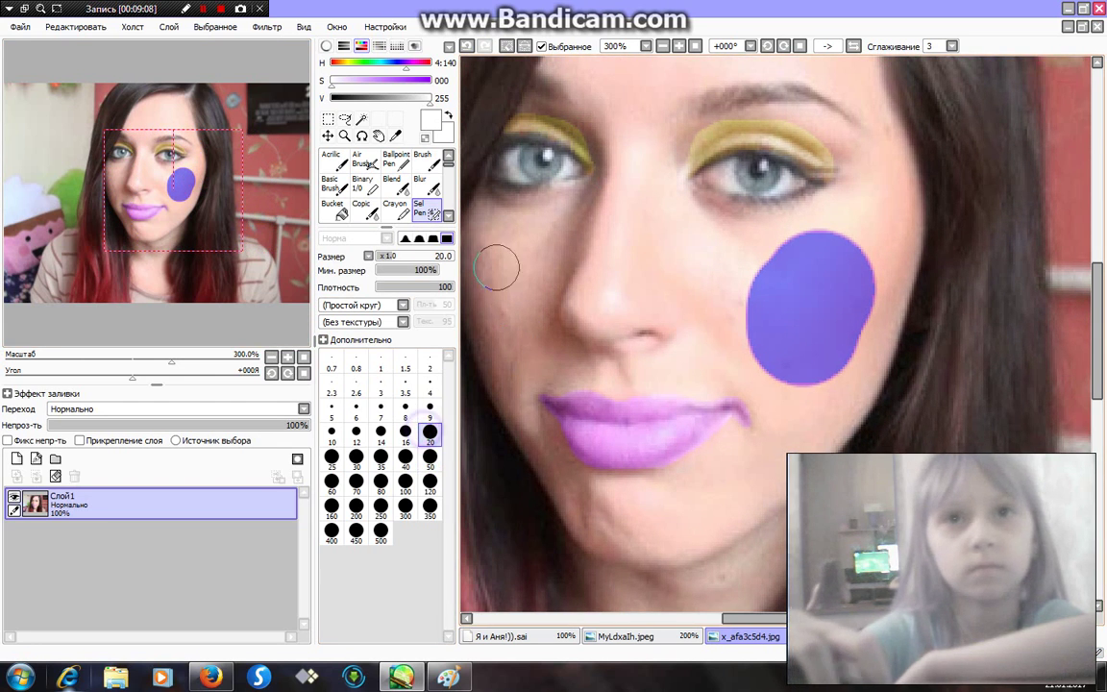
left_click_drag(497, 267, 490, 260)
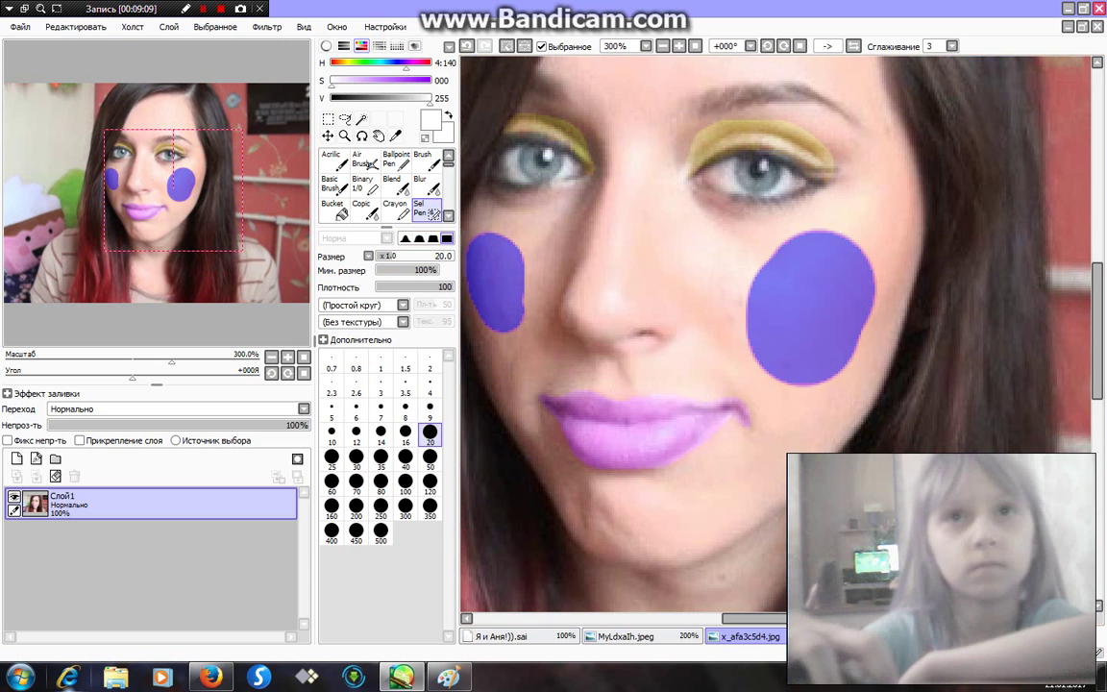
left_click(363, 182)
Tint the cheeks pale yellow with Hue +22, Saturation +31, Brightness -11, then deselect.
left_click(267, 26)
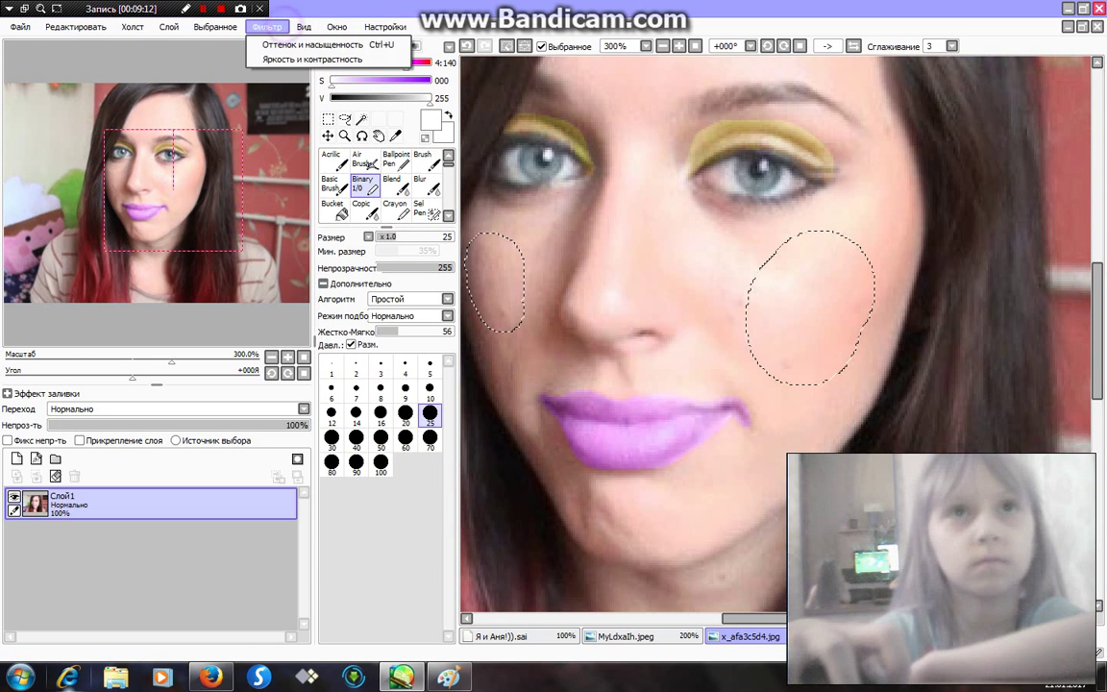
left_click(308, 44)
mouse_move(280, 260)
left_mouse_down()
mouse_move(247, 260)
mouse_move(285, 288)
mouse_move(318, 285)
left_mouse_up()
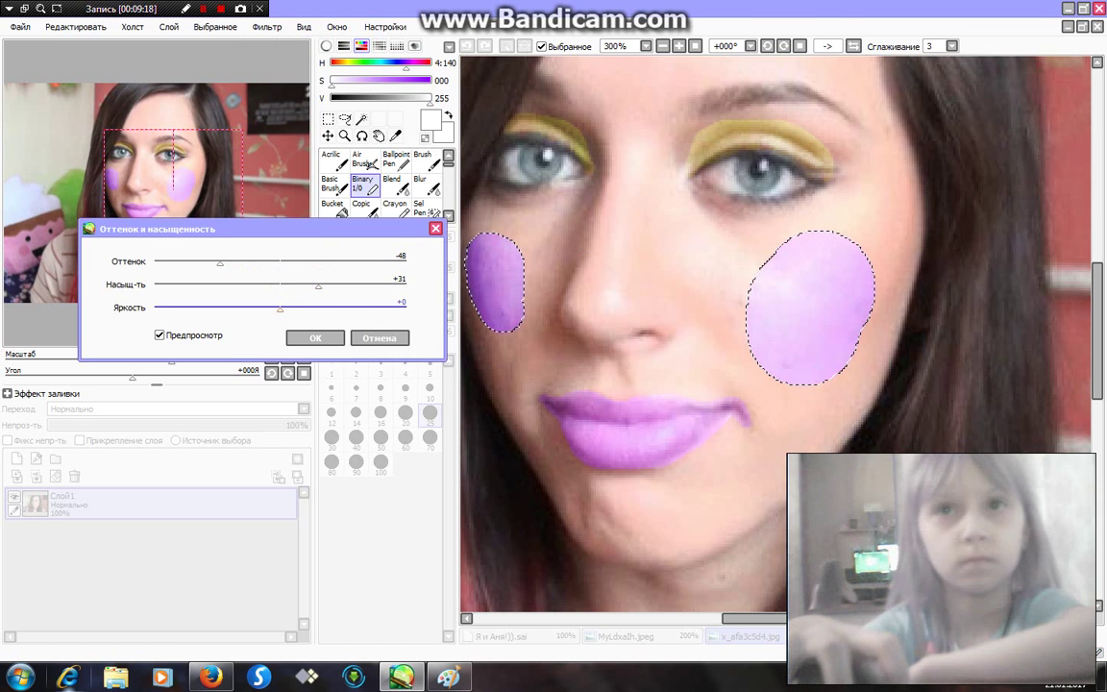
left_click_drag(220, 261, 307, 261)
left_click_drag(280, 309, 266, 309)
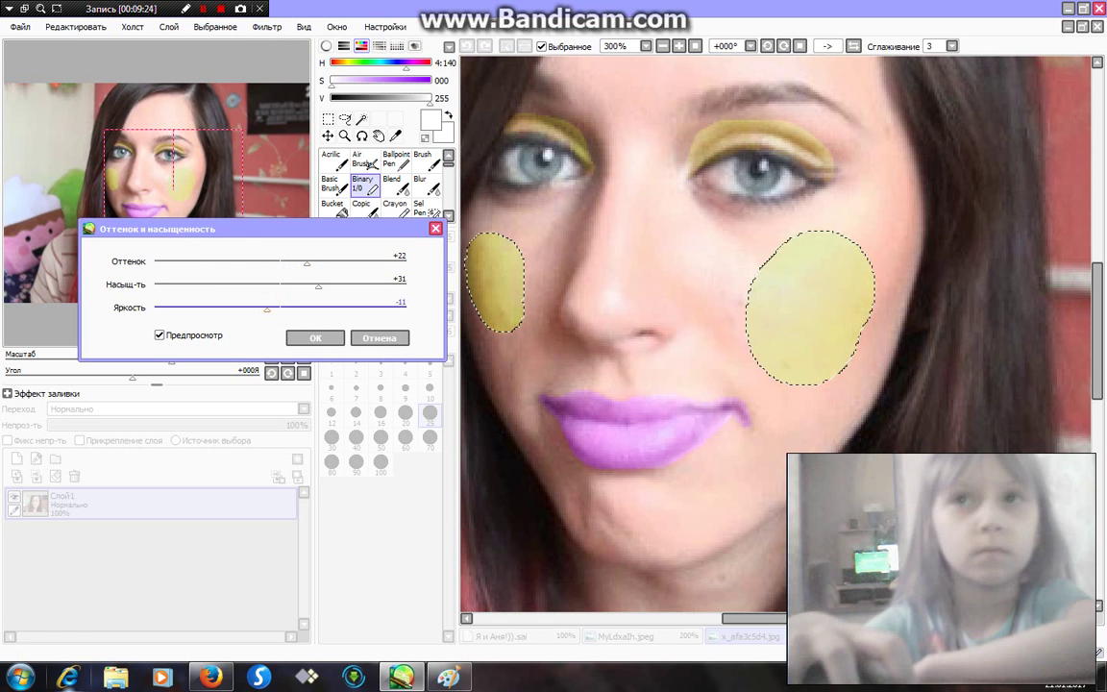
left_click(315, 337)
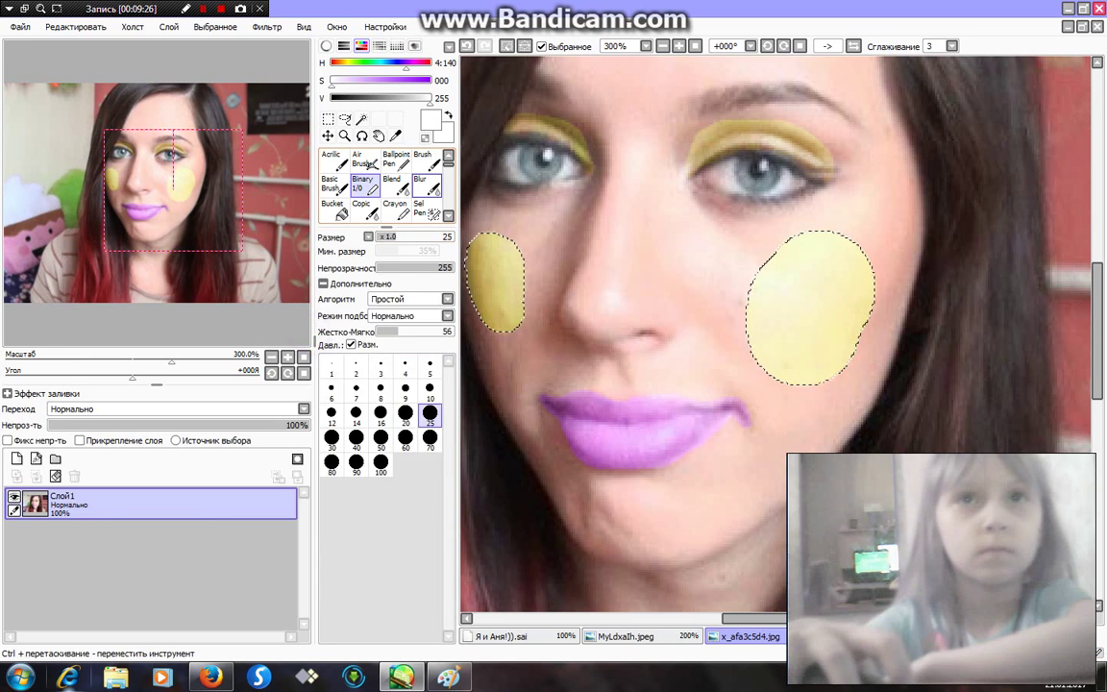
left_click(420, 182)
key("ctrl+d")
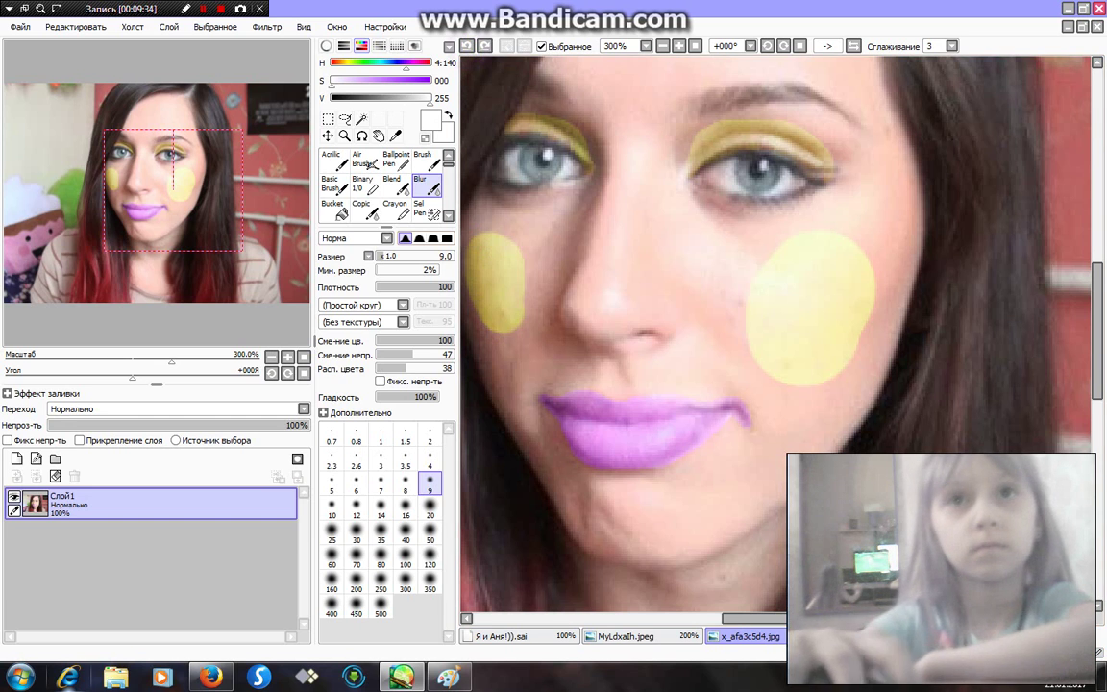
Blur the yellow patches on the left and right cheeks with a size-20 blur brush.
left_click_drag(173, 191, 146, 185)
left_click(433, 504)
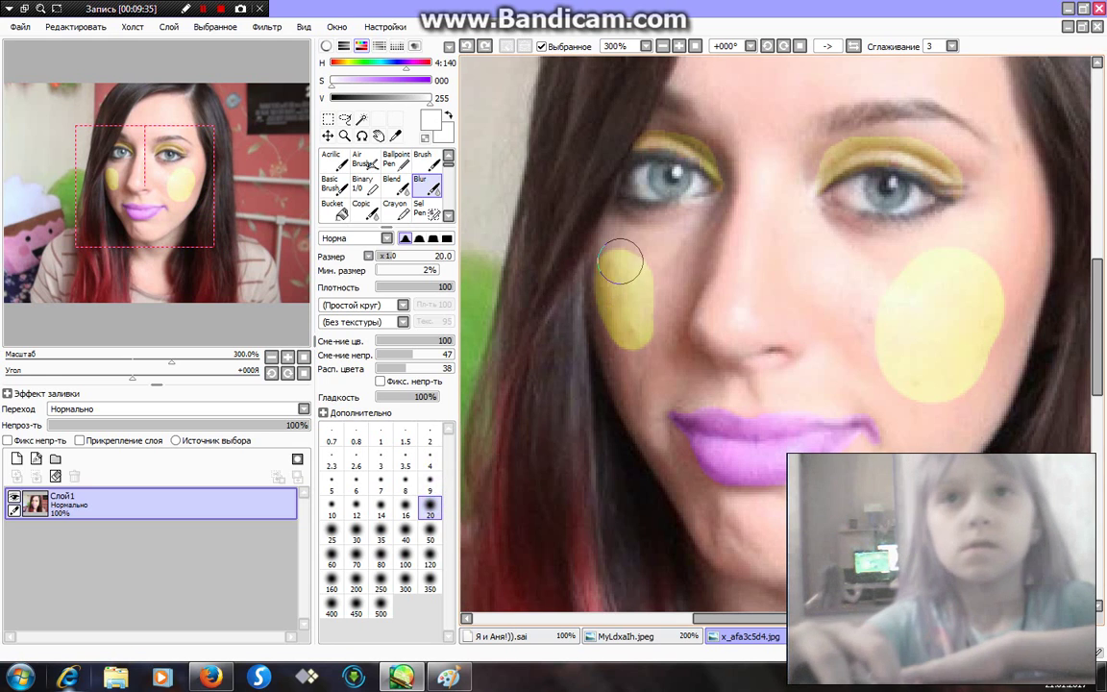
mouse_move(641, 259)
left_mouse_down()
mouse_move(648, 329)
mouse_move(596, 302)
mouse_move(612, 252)
left_mouse_up()
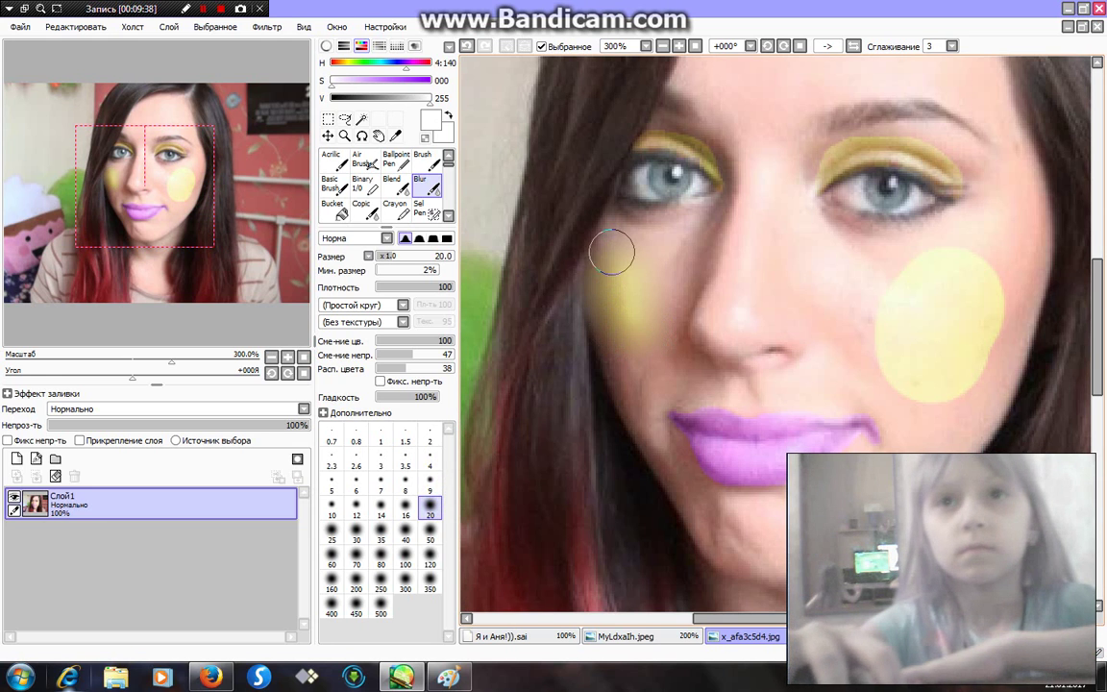
left_click_drag(180, 144, 210, 153)
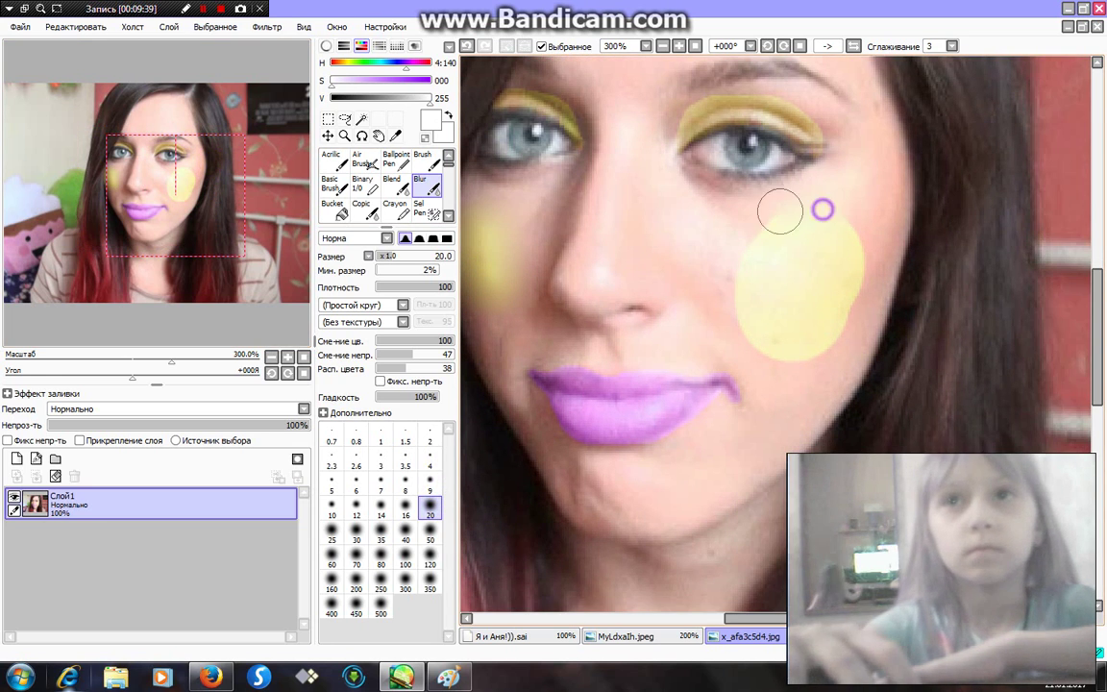
mouse_move(839, 321)
left_mouse_down()
mouse_move(822, 207)
mouse_move(849, 266)
left_mouse_up()
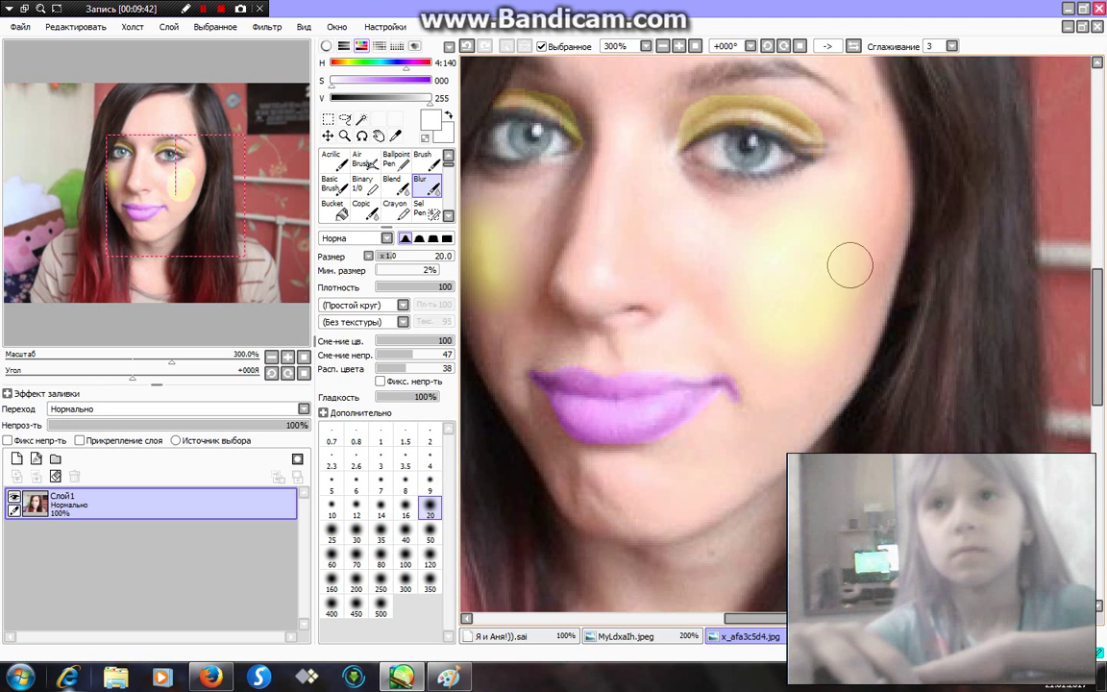
mouse_move(175, 195)
left_mouse_down()
mouse_move(101, 145)
mouse_move(170, 126)
mouse_move(192, 197)
mouse_move(166, 283)
mouse_move(158, 124)
mouse_move(144, 154)
mouse_move(106, 171)
mouse_move(62, 226)
left_mouse_up()
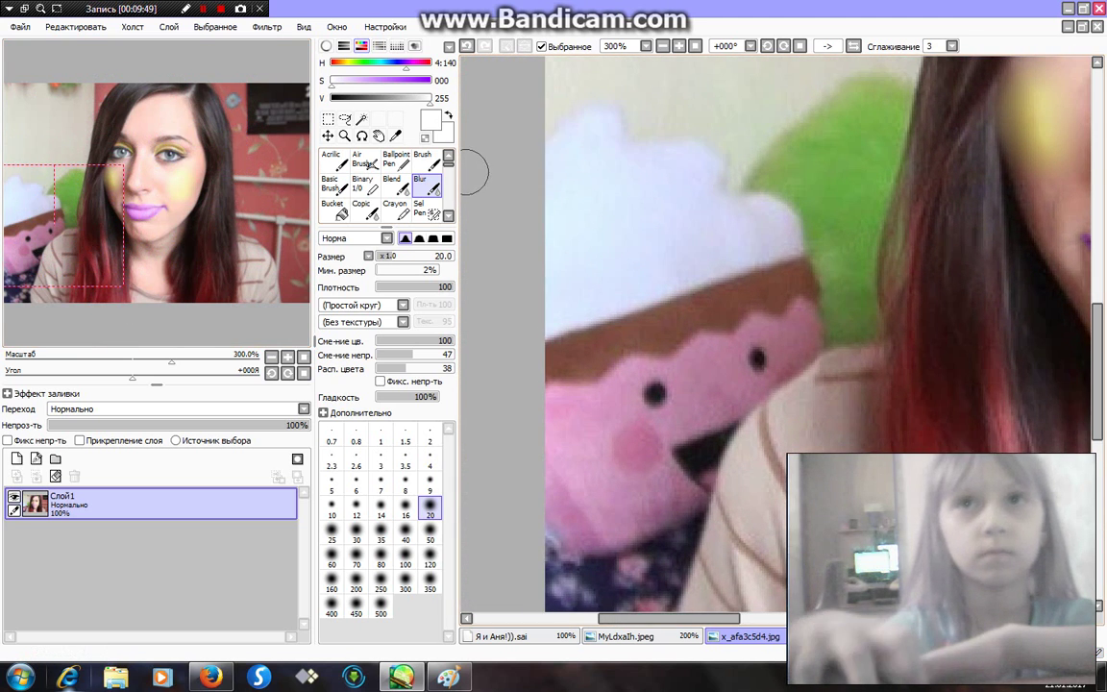
Trace the cupcake toy's top and right edge with the Sel Pen at size 9.
left_click(423, 207)
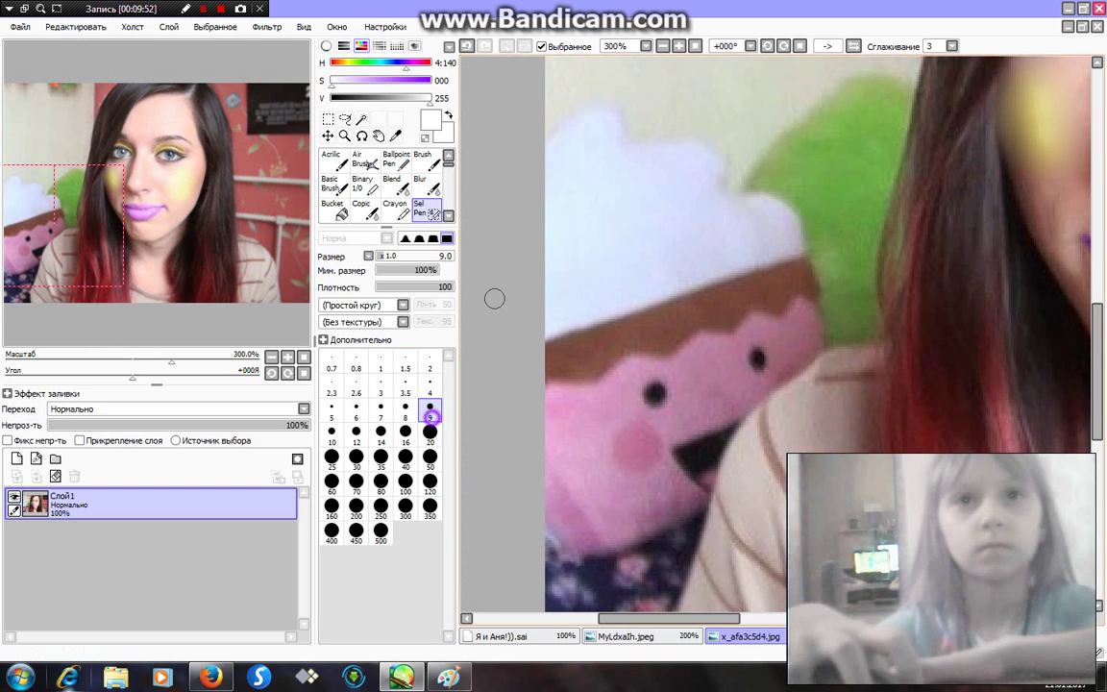
left_click_drag(535, 157, 592, 108)
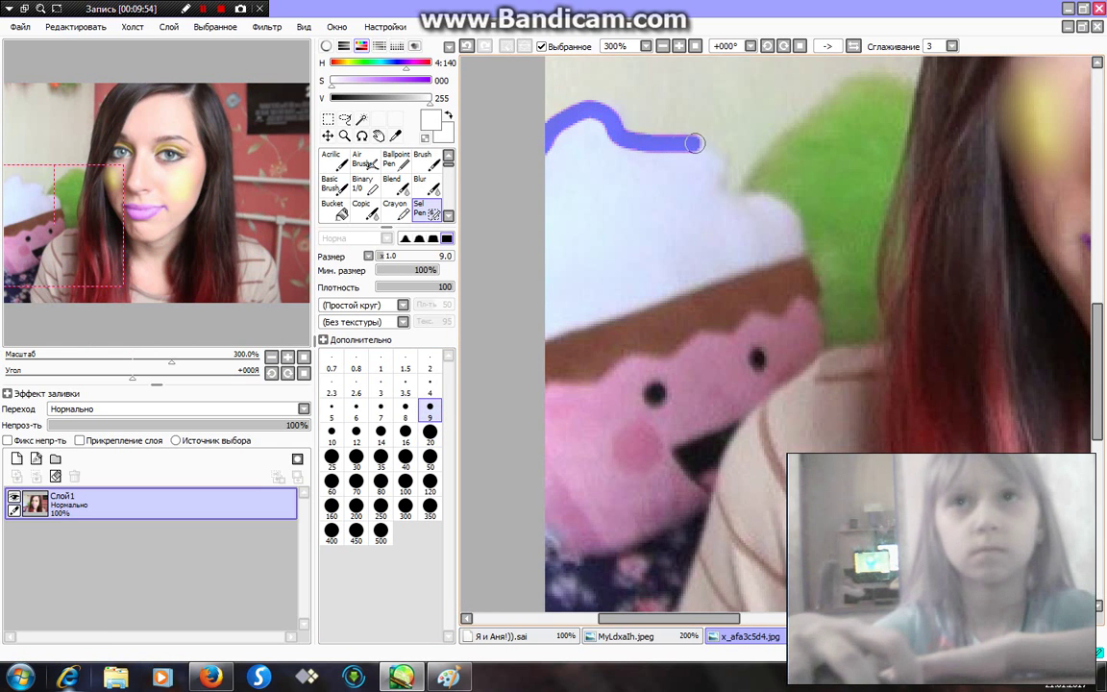
left_click_drag(812, 261, 826, 346)
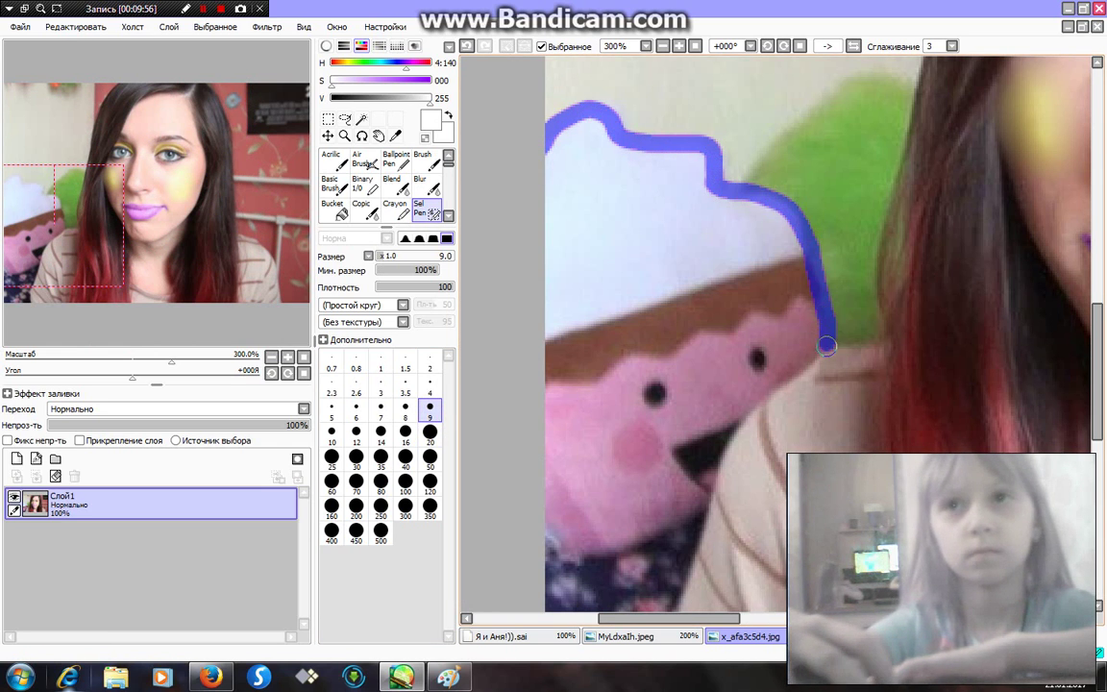